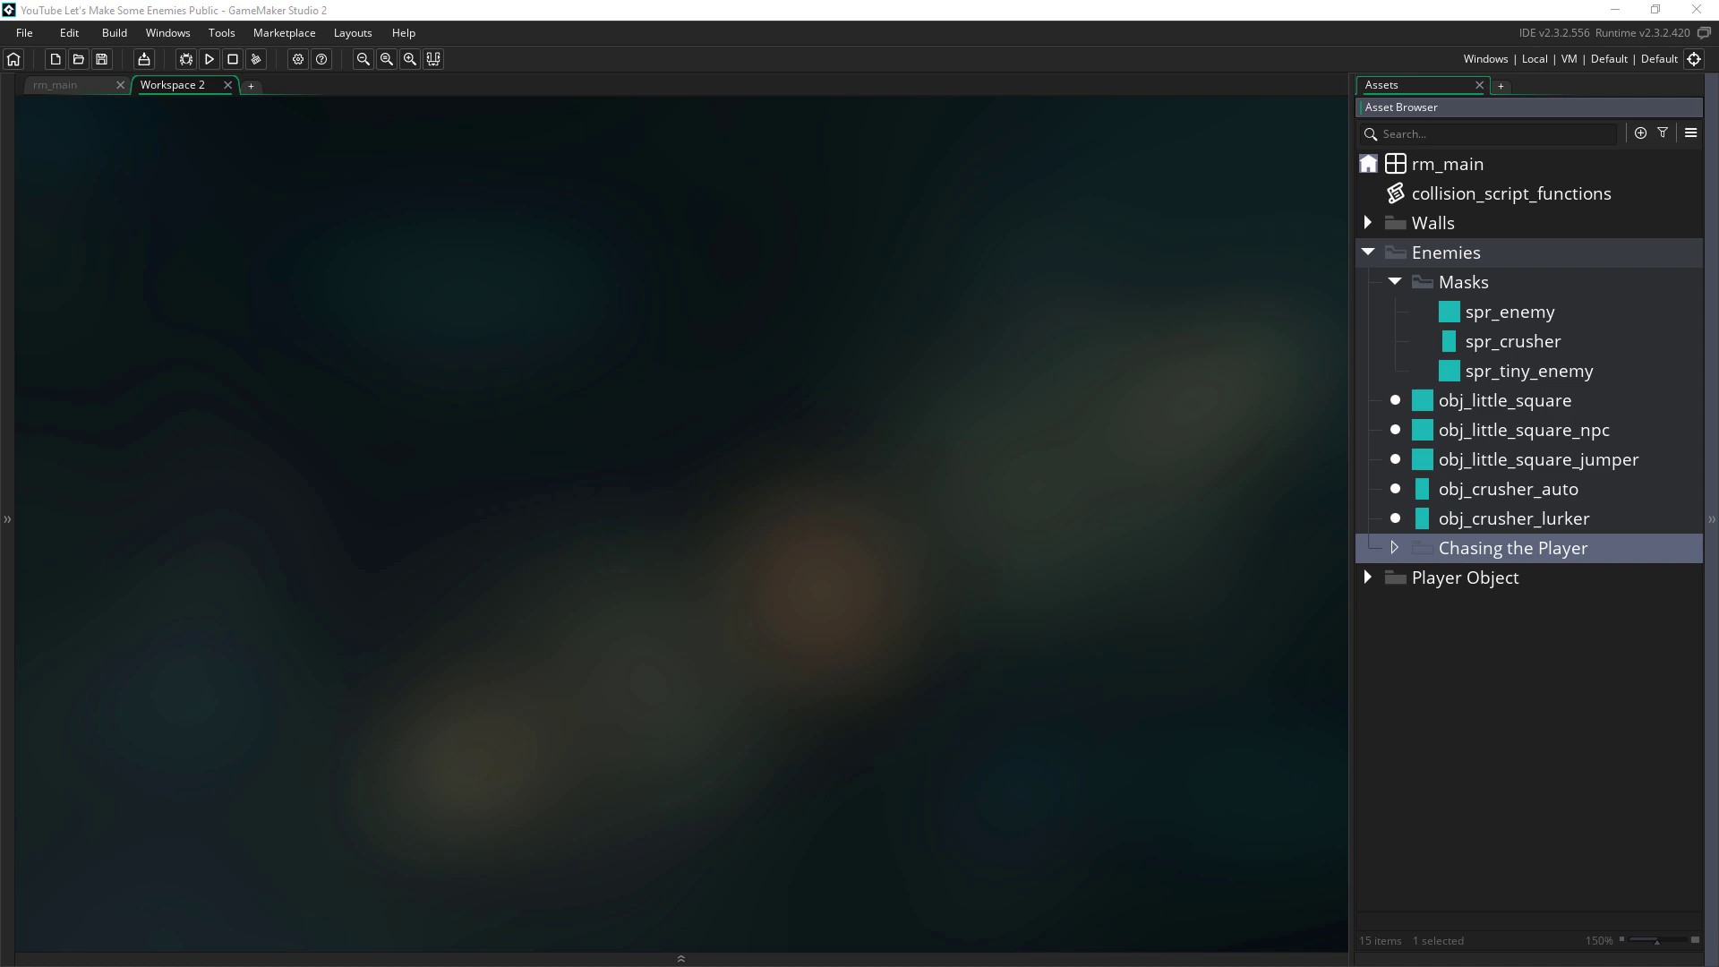
Create obj_chaser in the Chasing the Player group and add a Step event to it
key(alt+o)
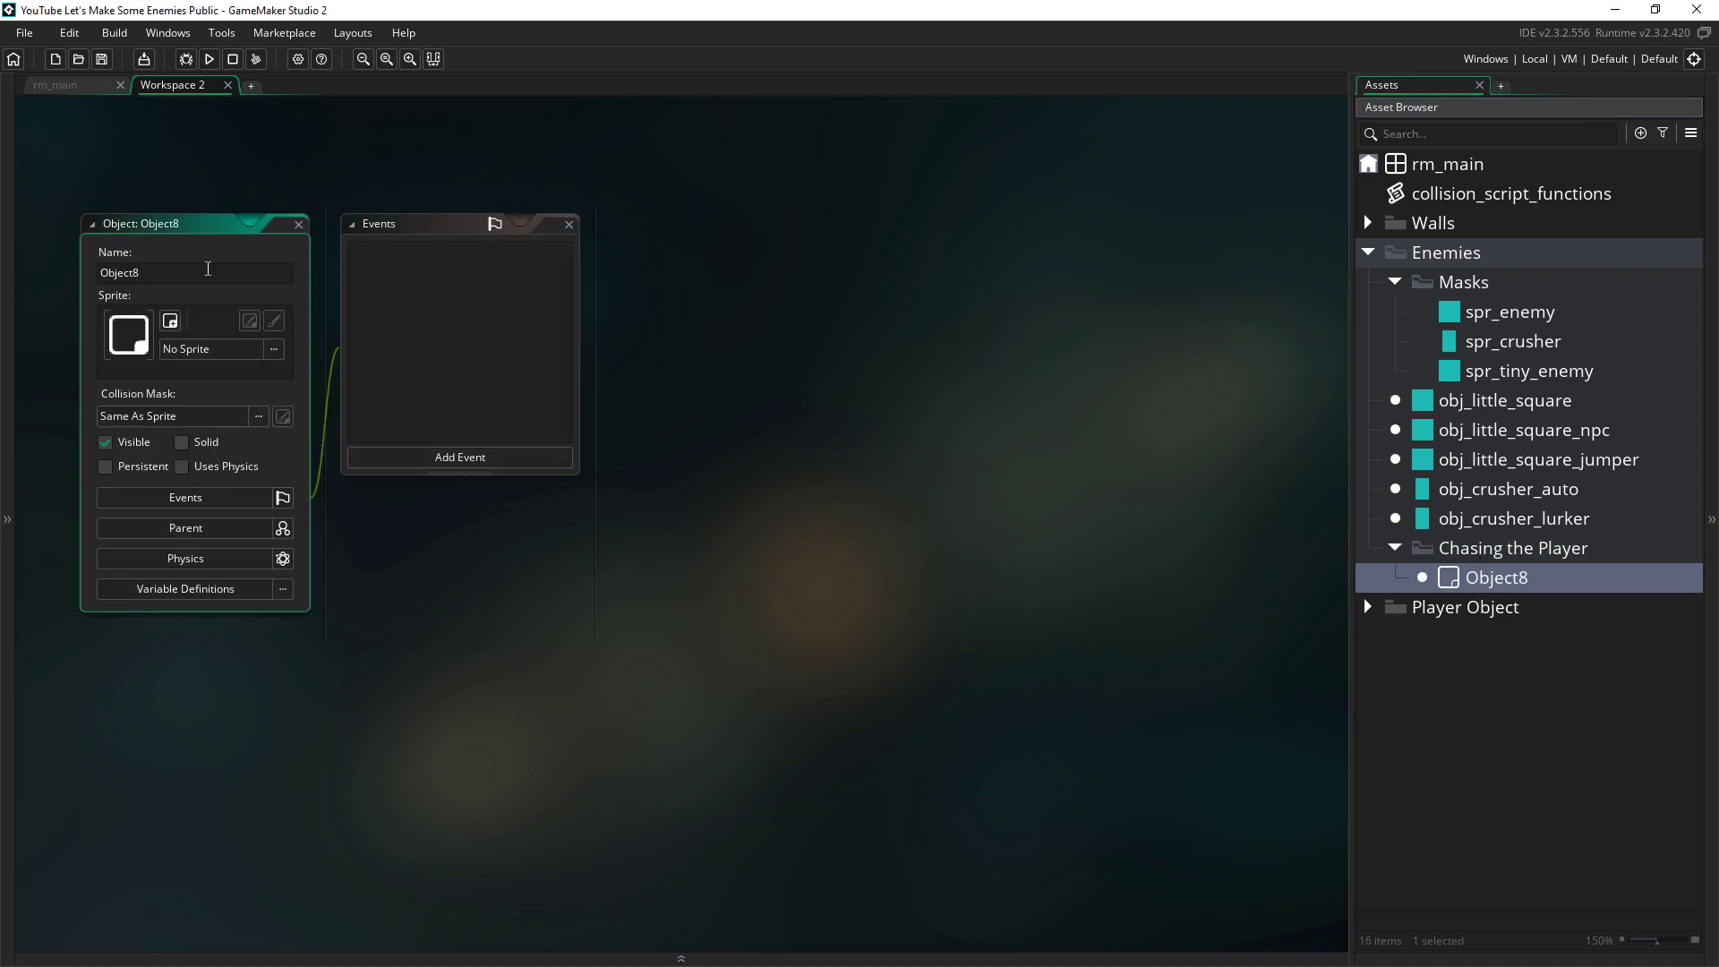
text(obj_chaser)
click(394, 336)
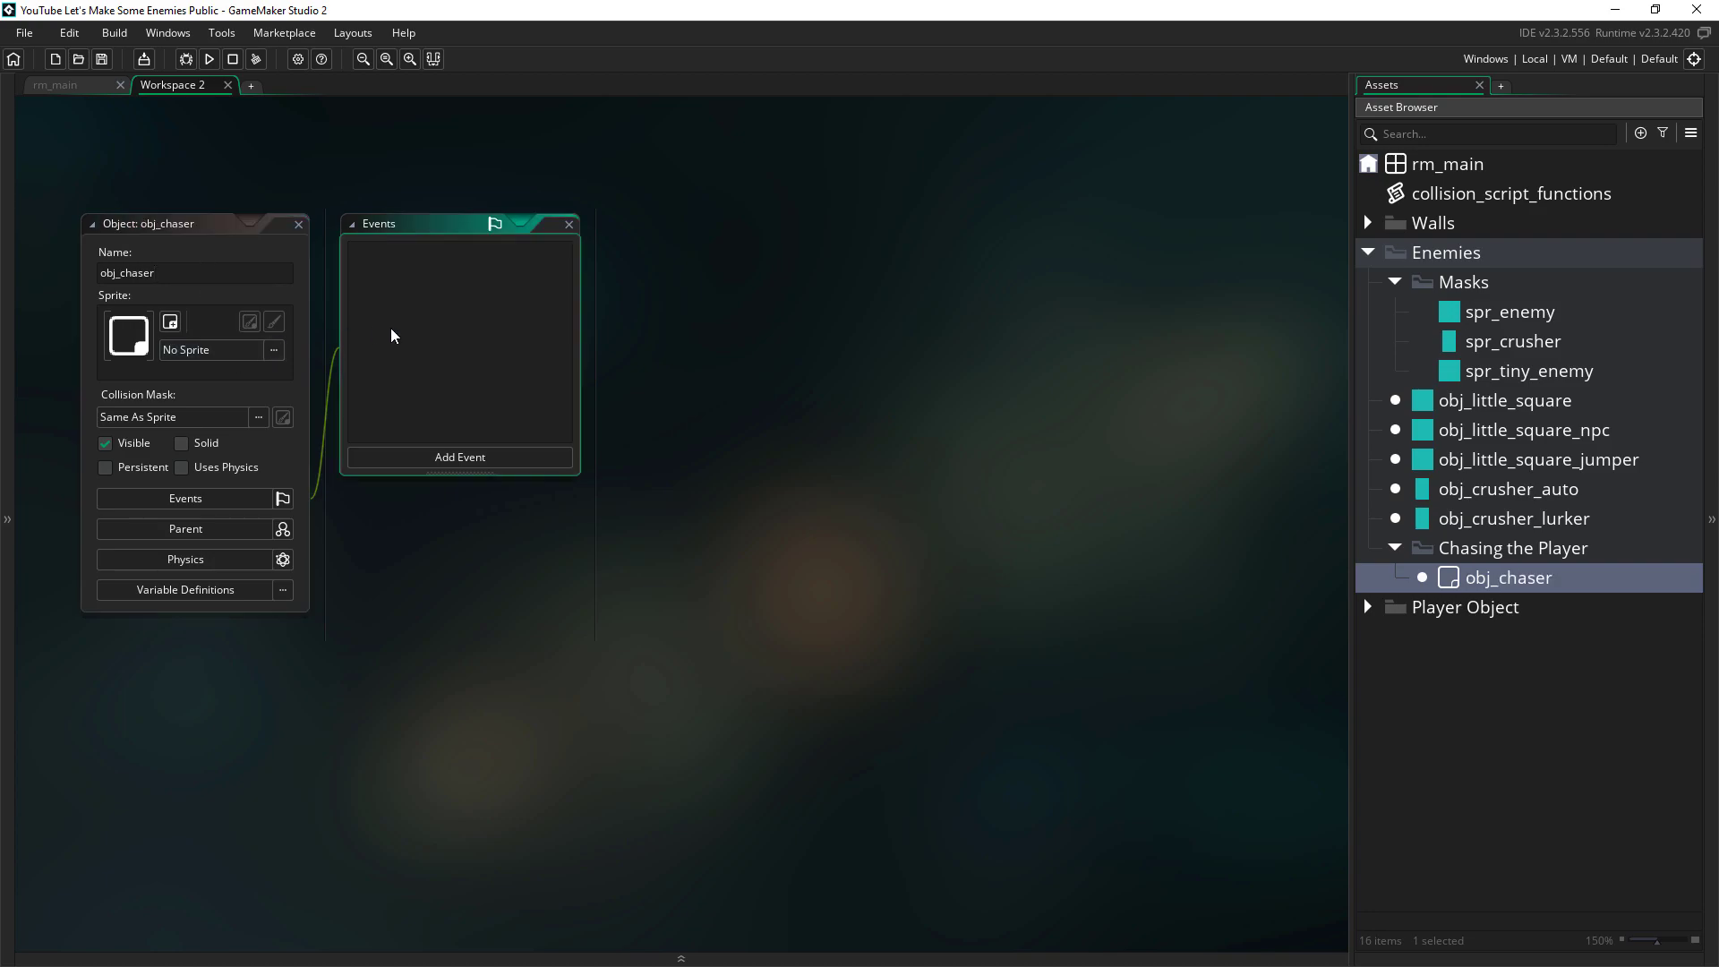
click(412, 470)
click(530, 537)
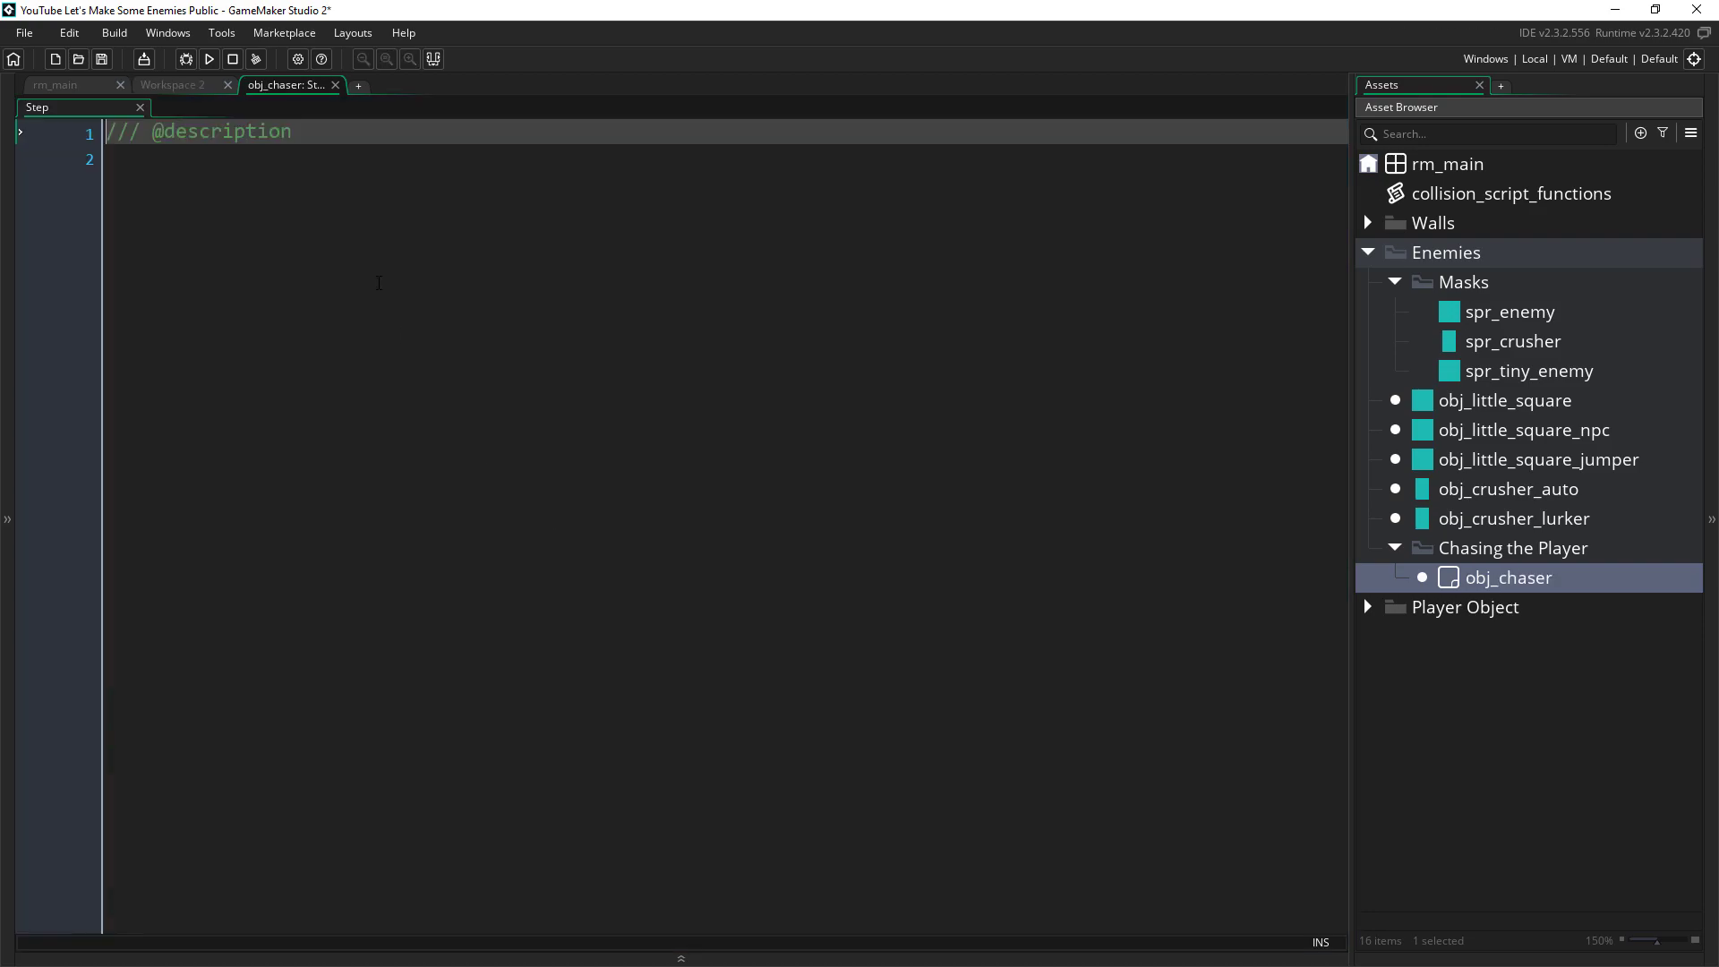
text(Chaser)
Write an if instance_exists(obj_player) block adding sign(...)*accel_force to hsp
key(Return)
key(Return)
text(f (insta)
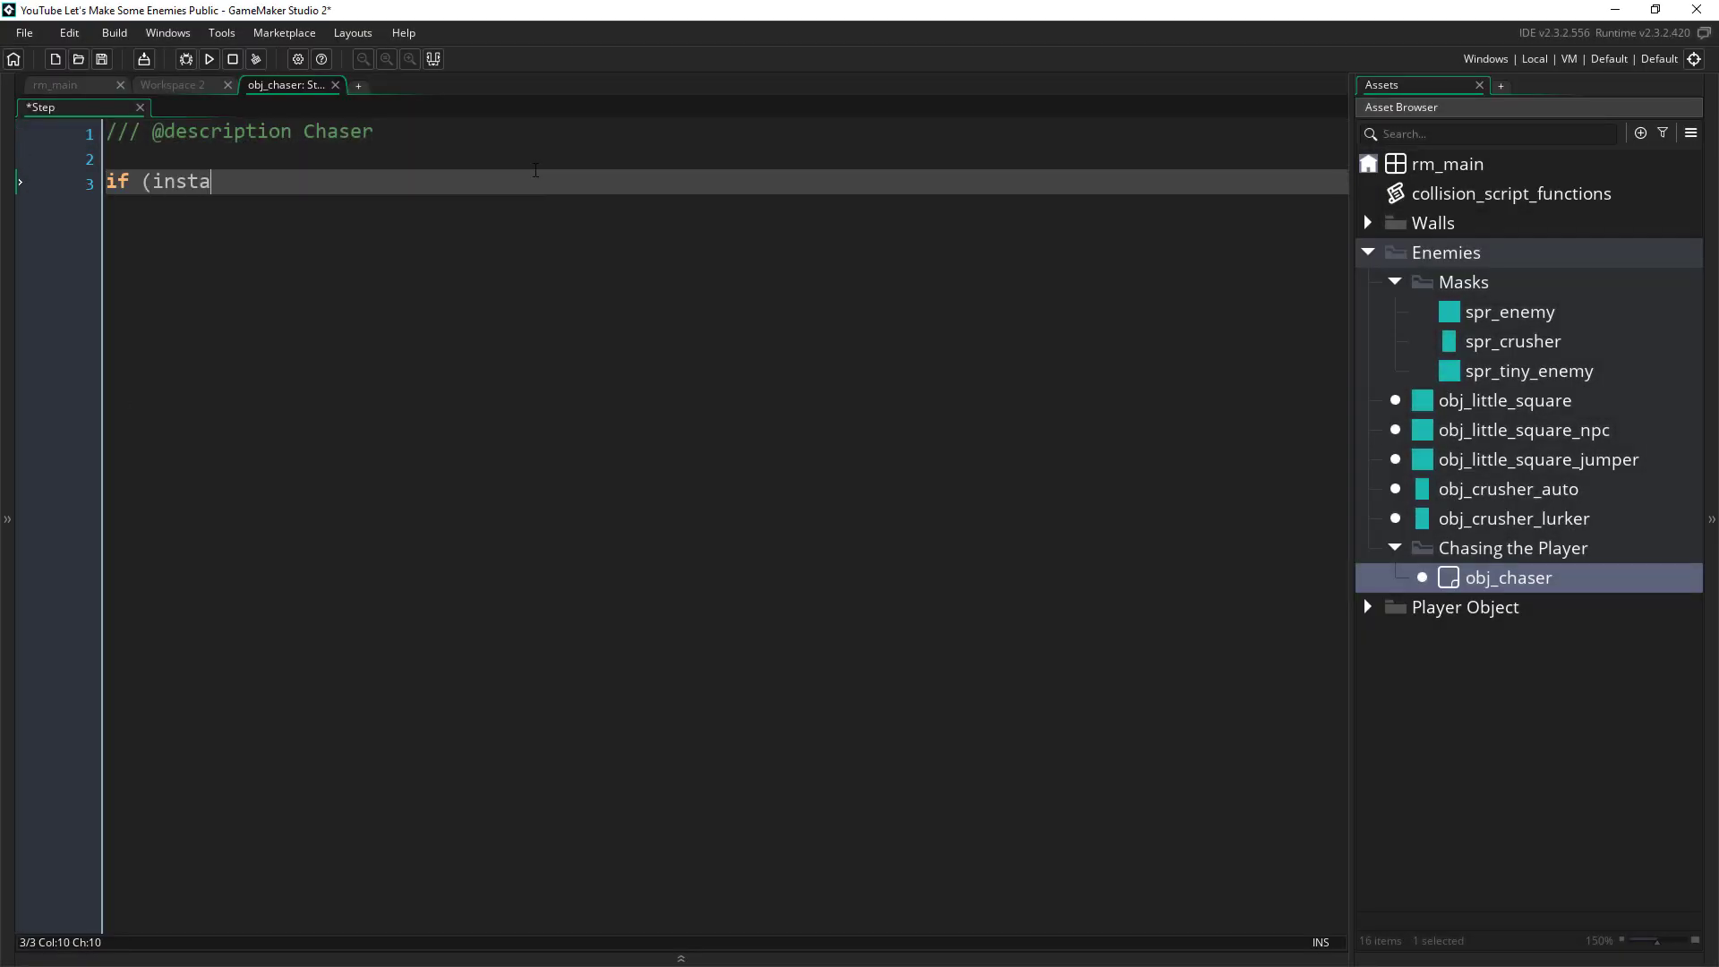
text(nce_exists(obj_player)) {)
key(Return)
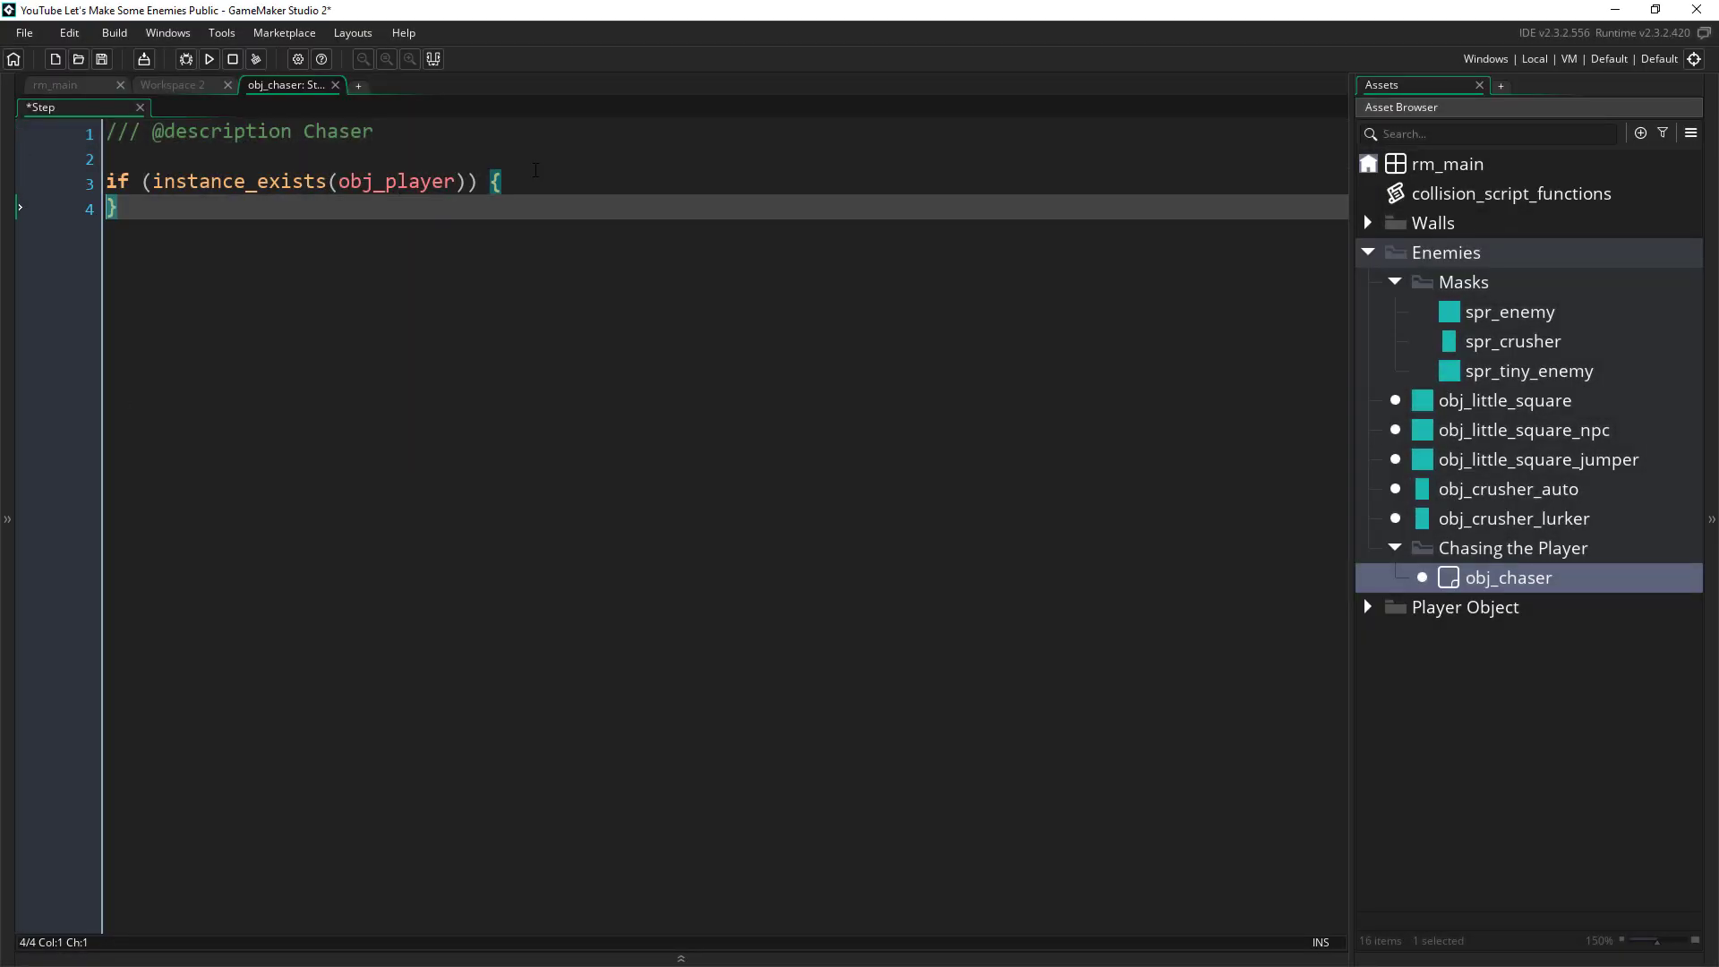
key(Up)
key(Return)
key(Down)
text(hsp = )
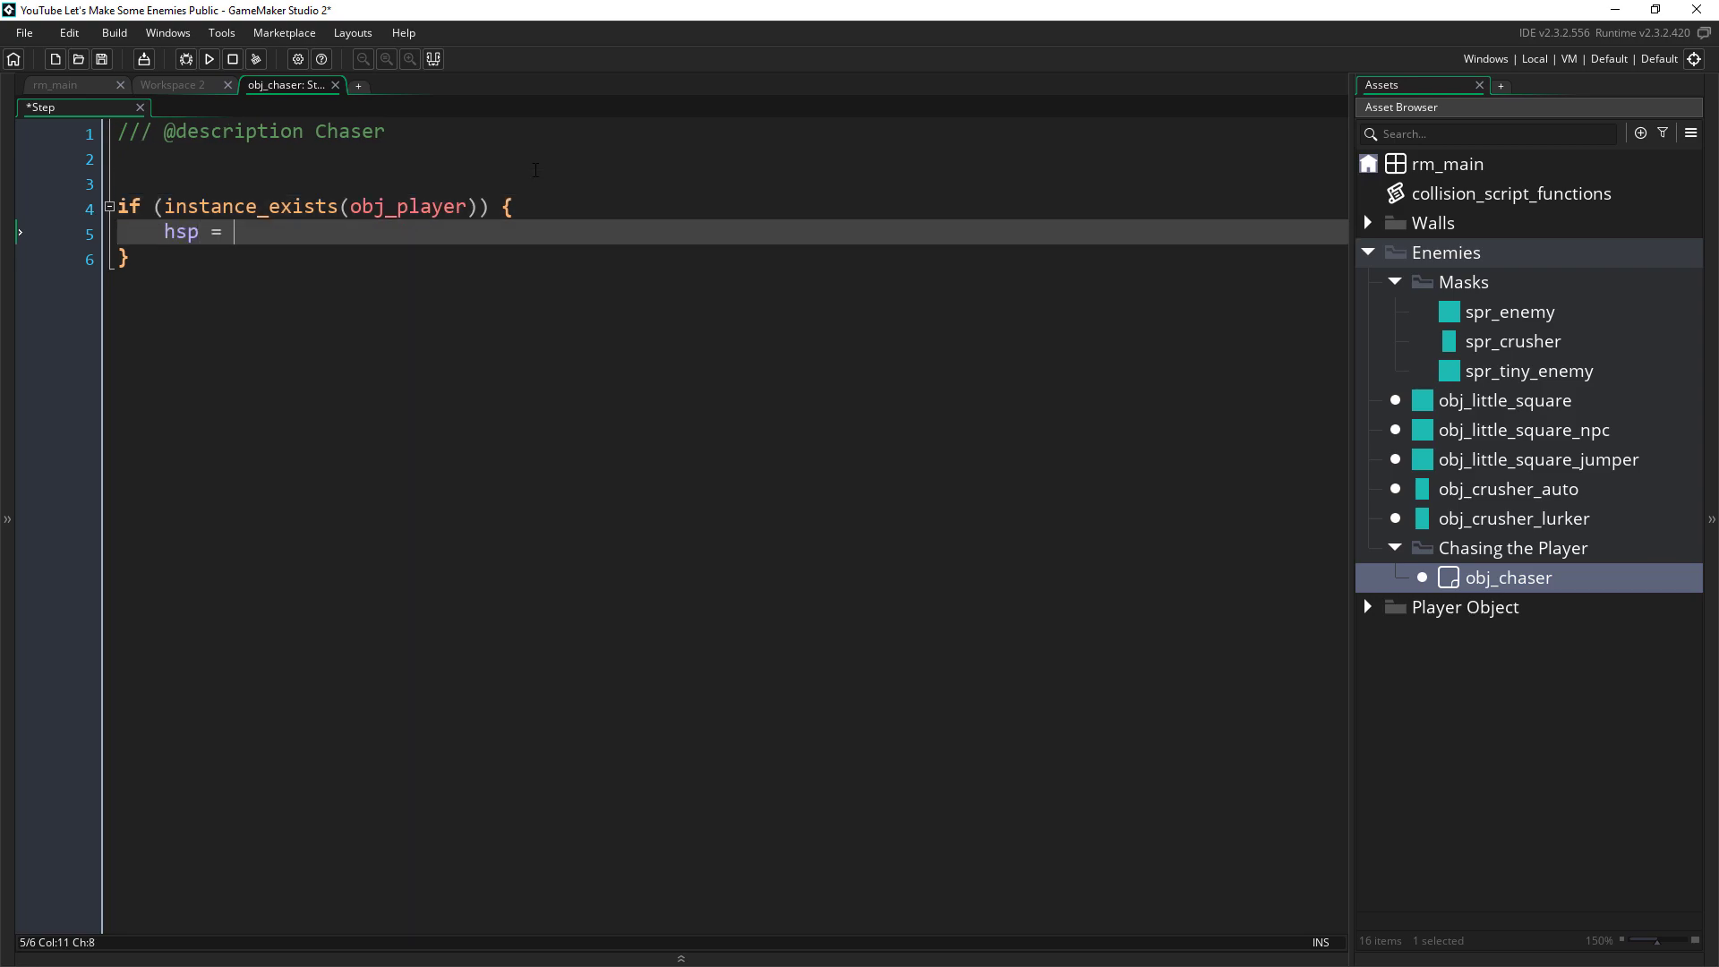
text(sign()
text(obj_player.x - x)
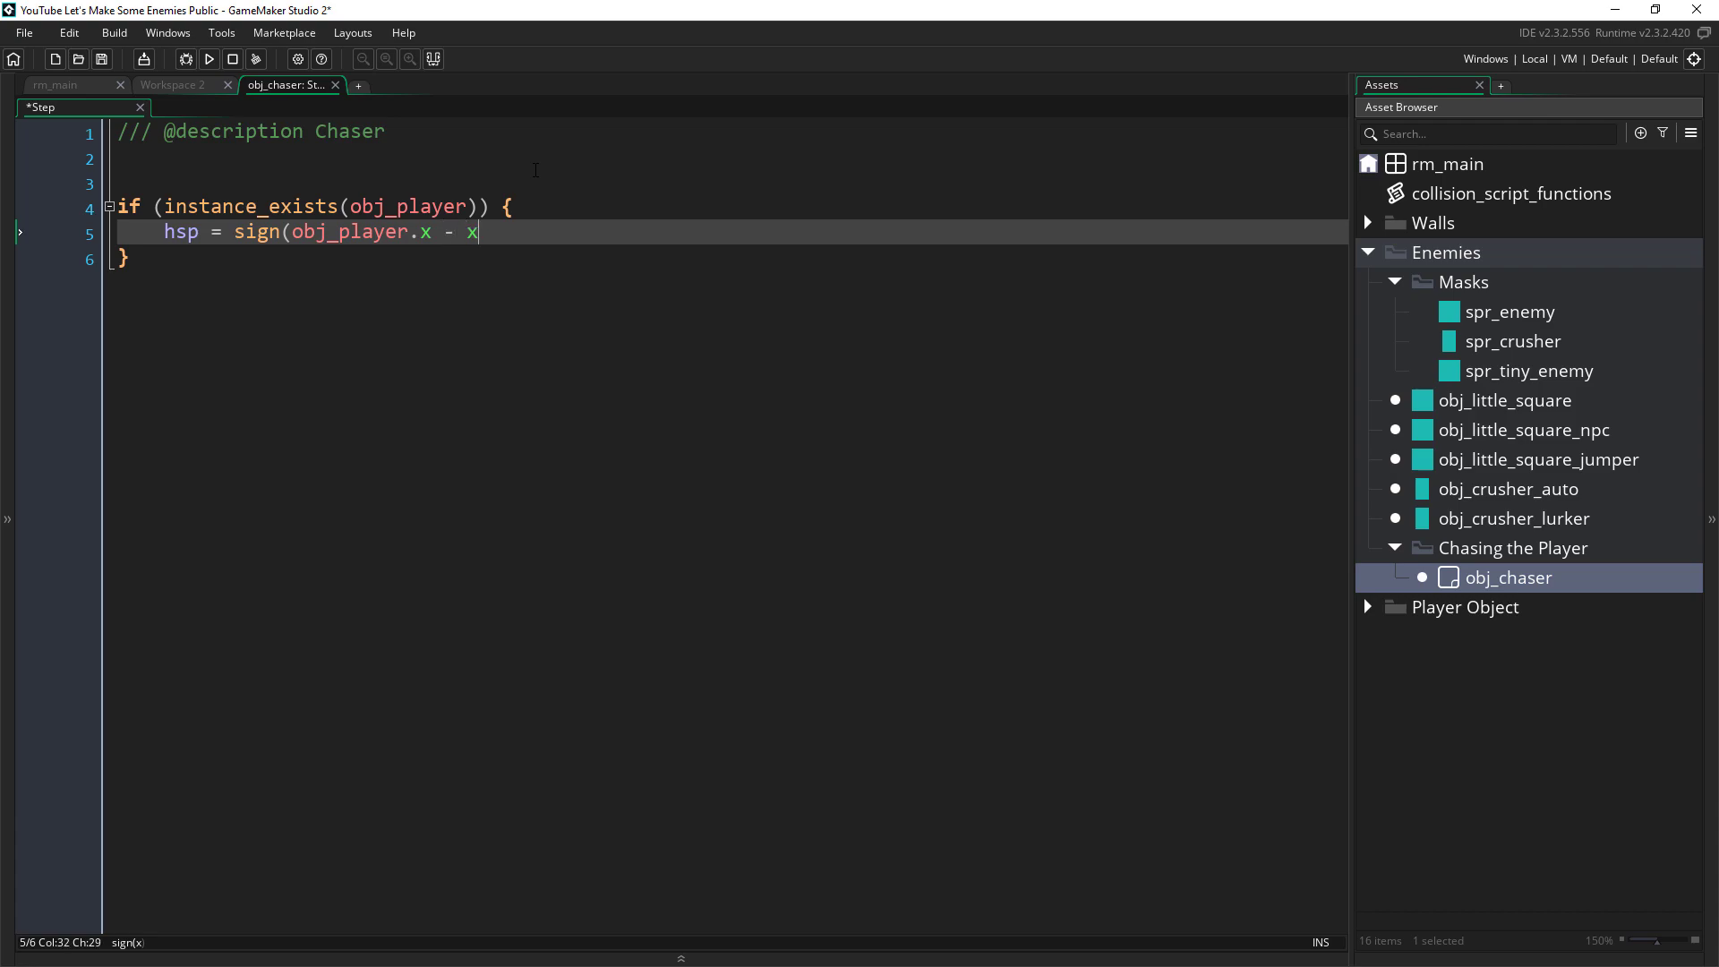
text() * a)
text(ccel_for)
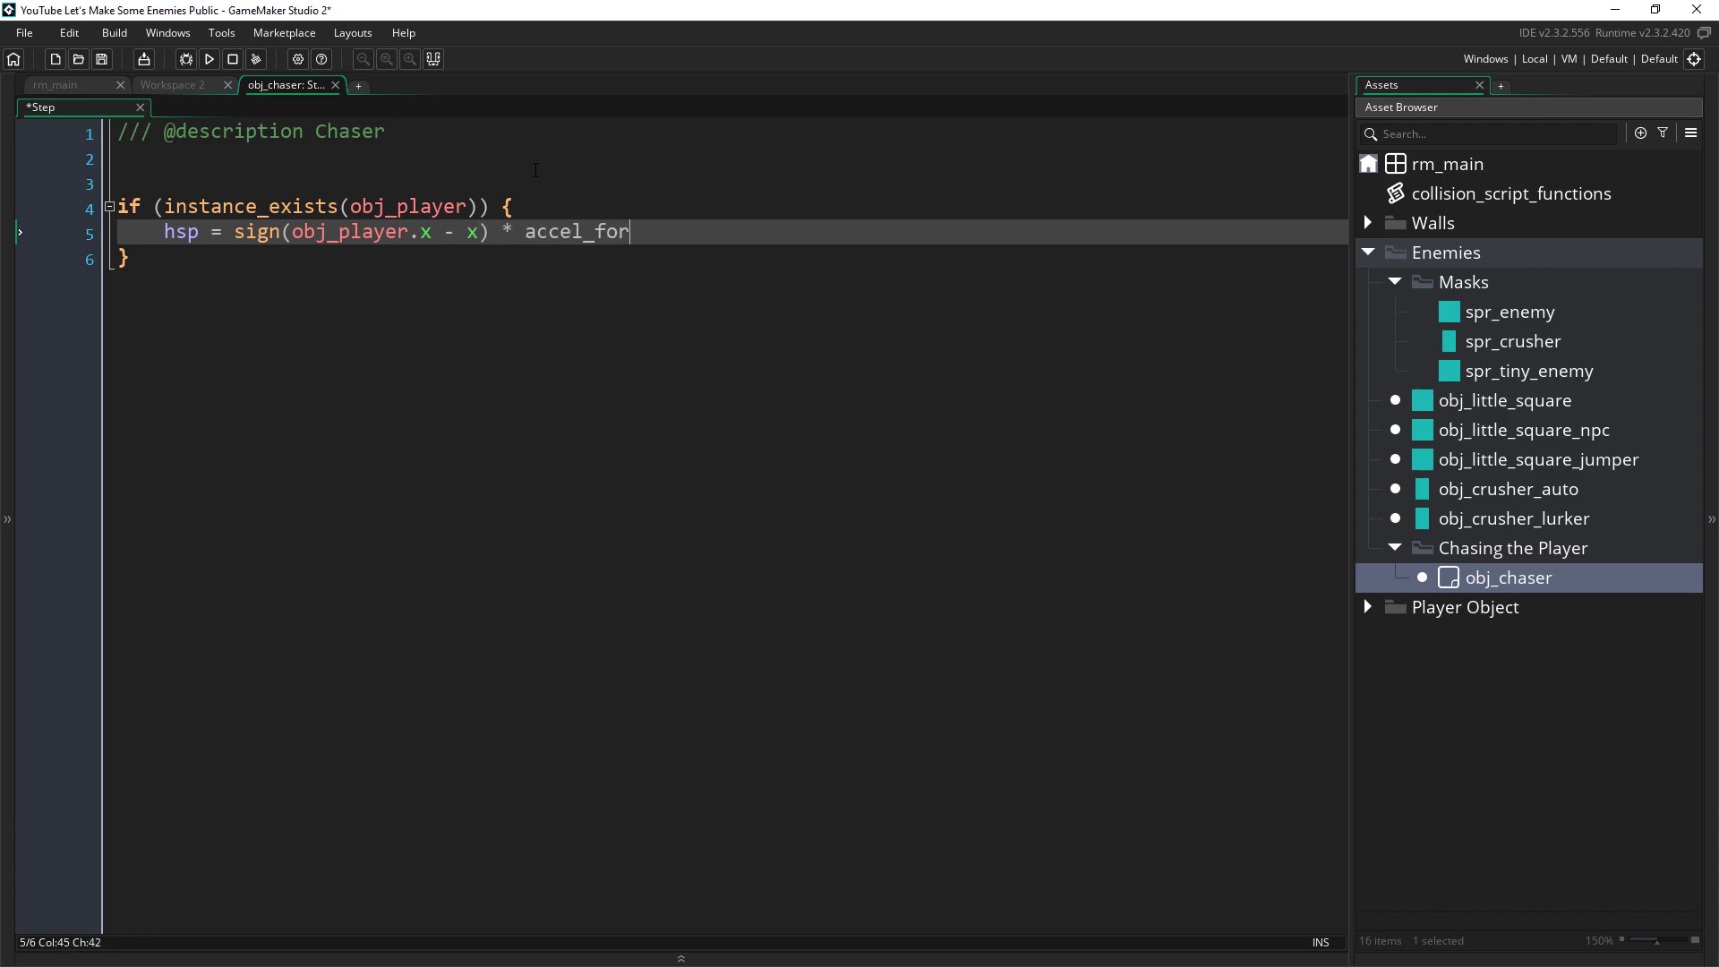
text(ce;)
Duplicate the hsp line into a vsp line that uses the player's y
key(ctrl+d)
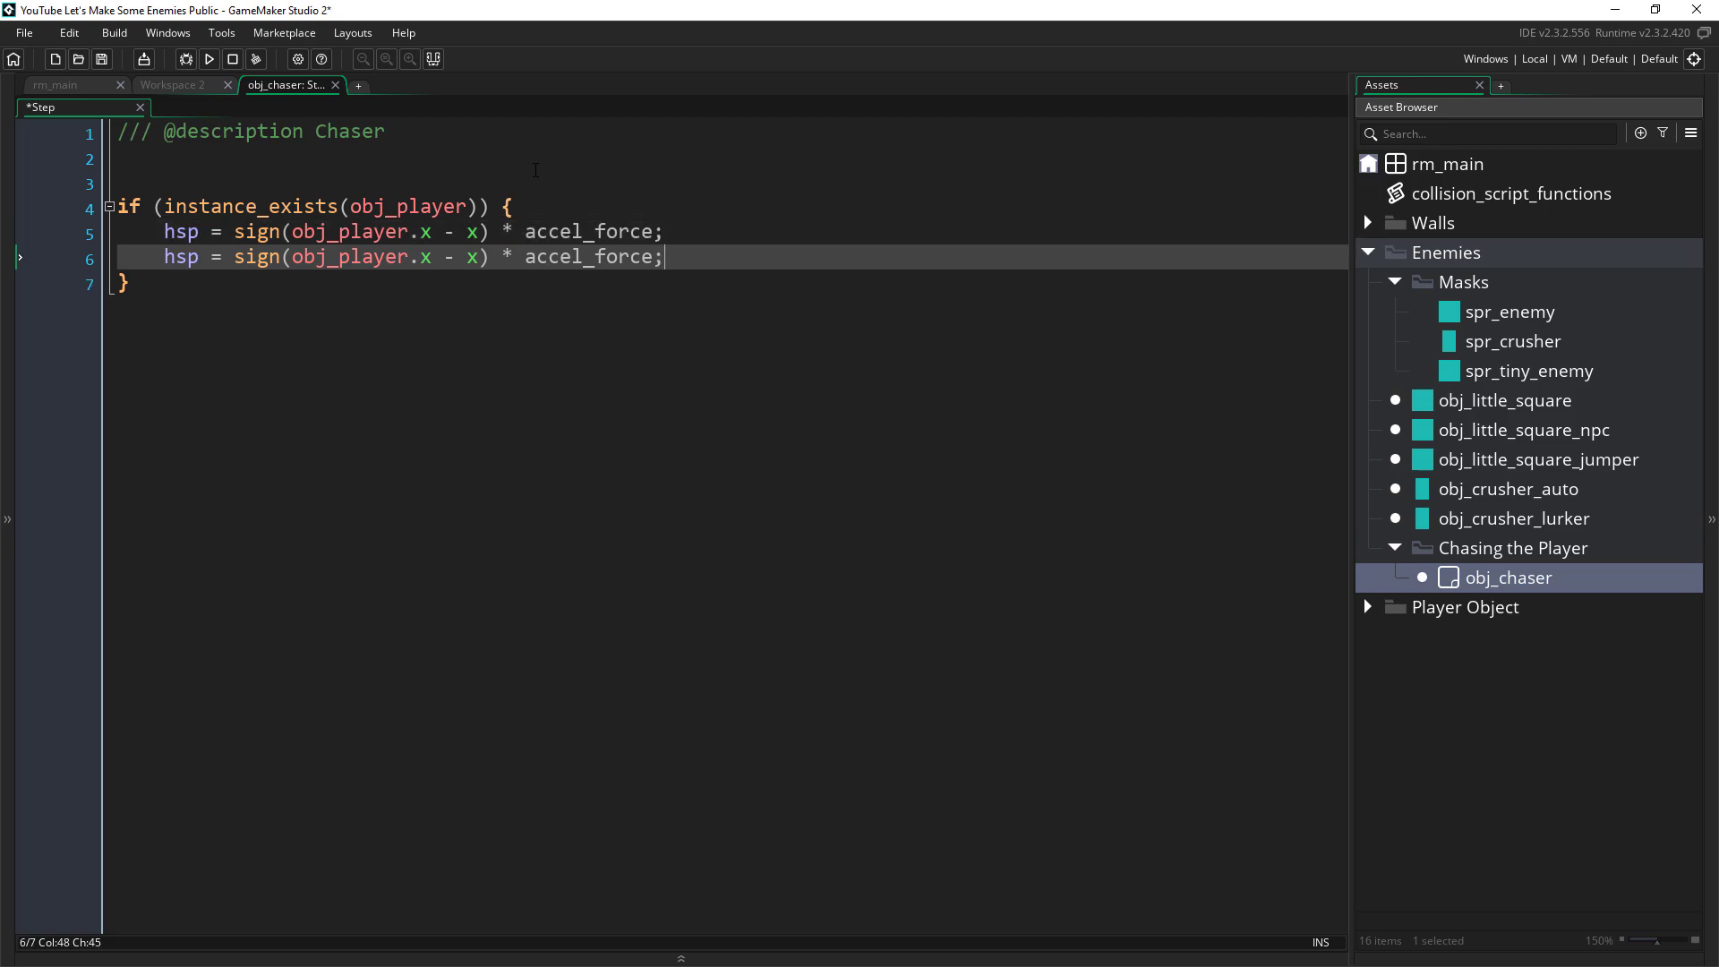
click(164, 257)
key(Delete)
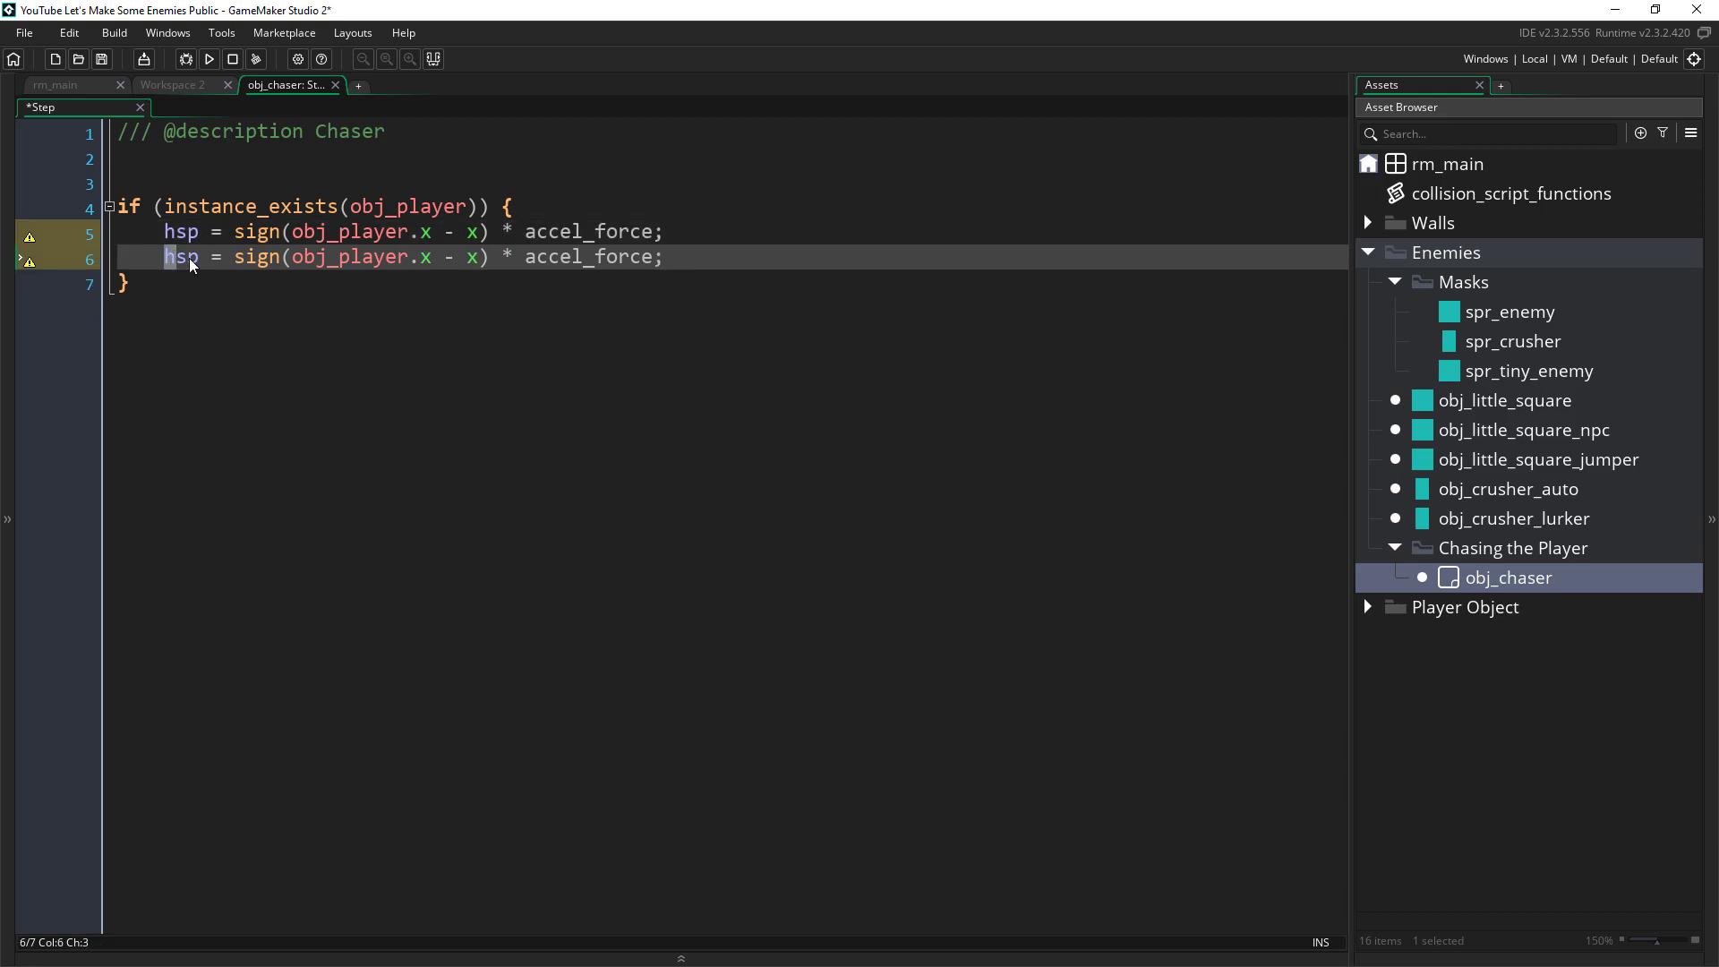
text(v)
click(425, 259)
key(Delete)
text(y)
double_click(477, 257)
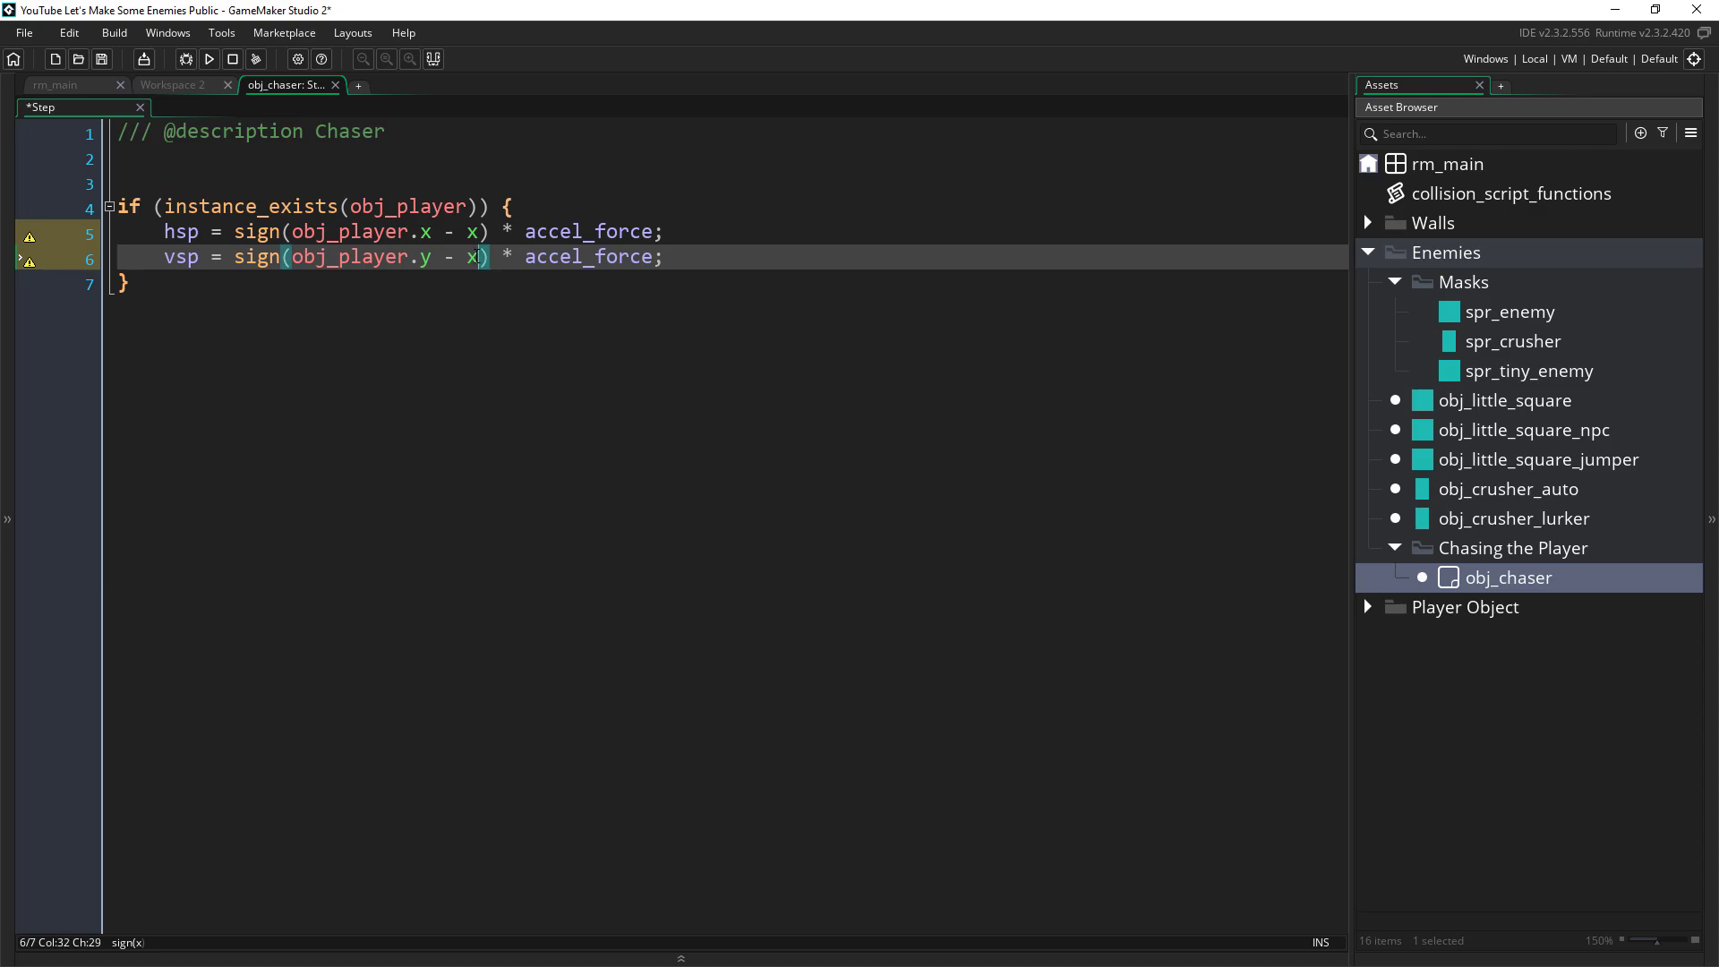
text(y)
click(505, 314)
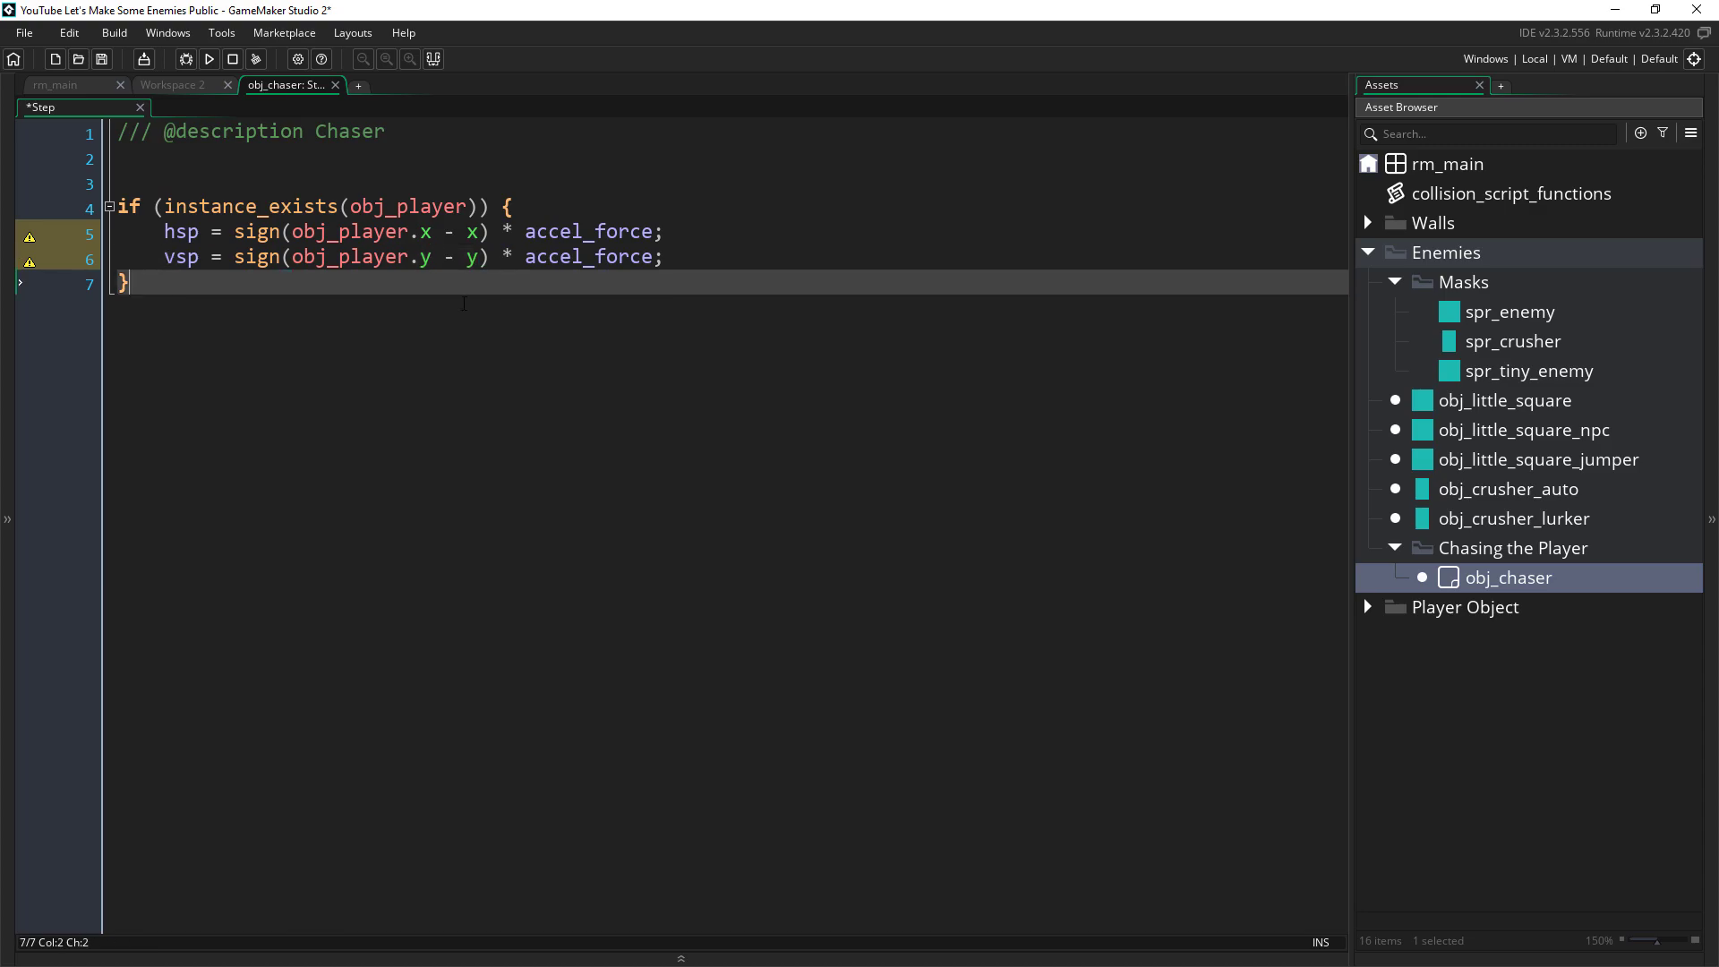
Touch up the hsp line and add move_and_collide(); after the if block
click(214, 236)
text(+)
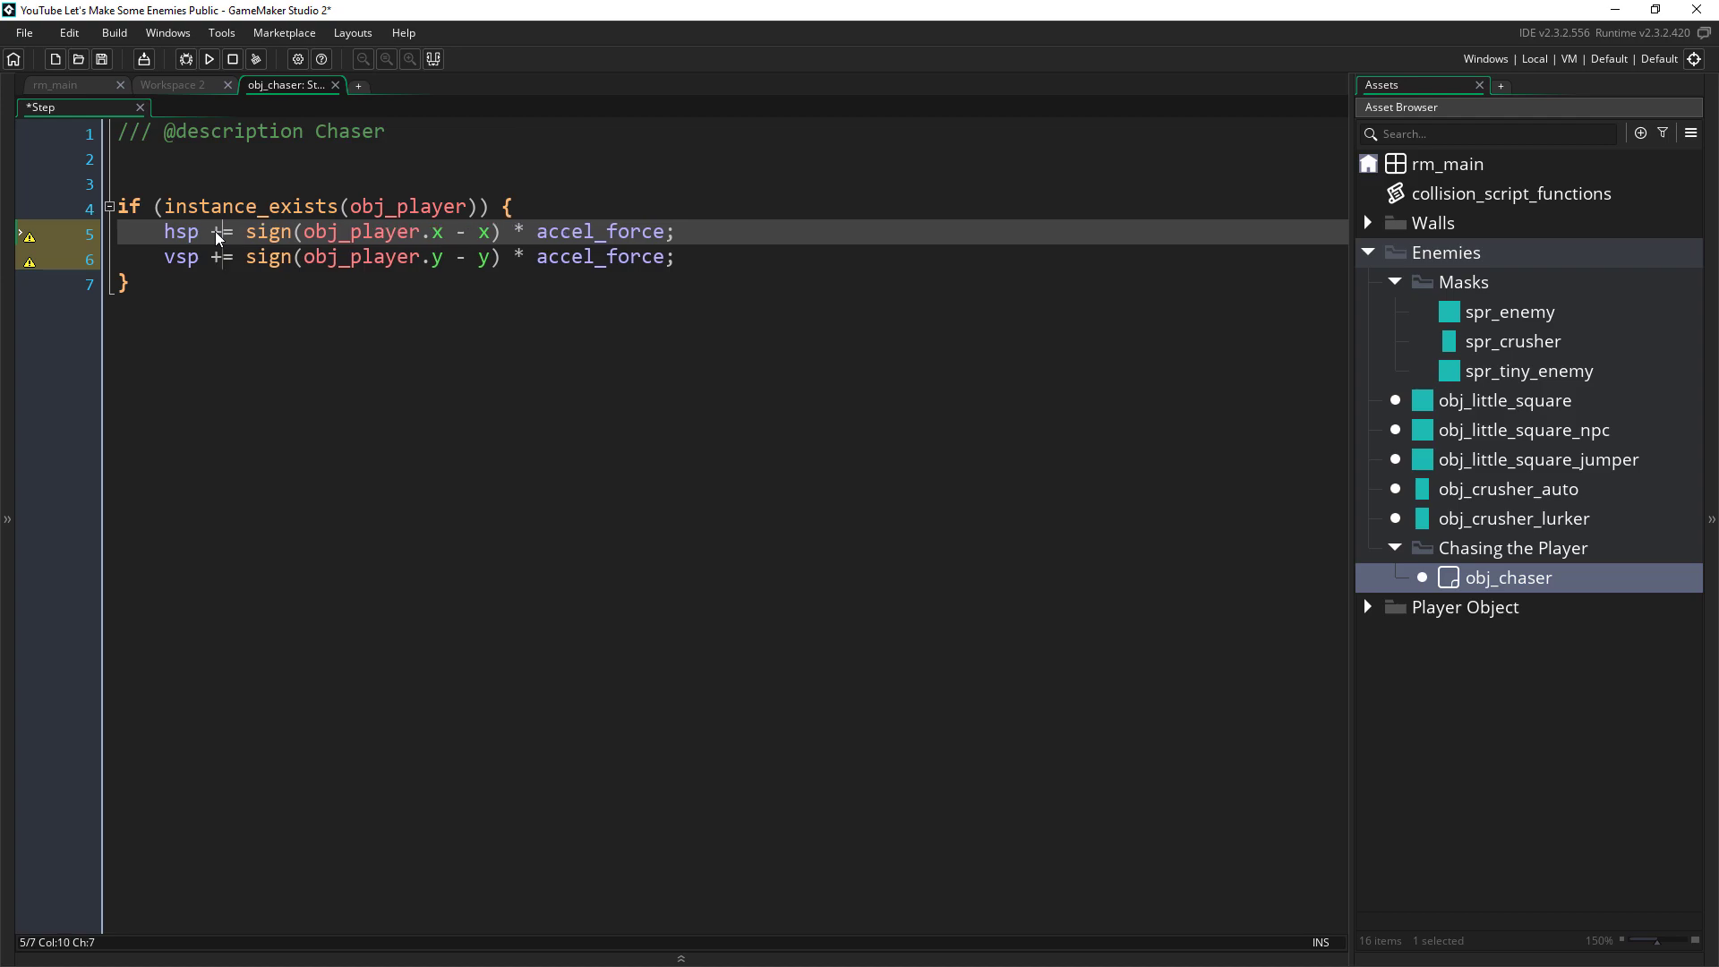
click(249, 310)
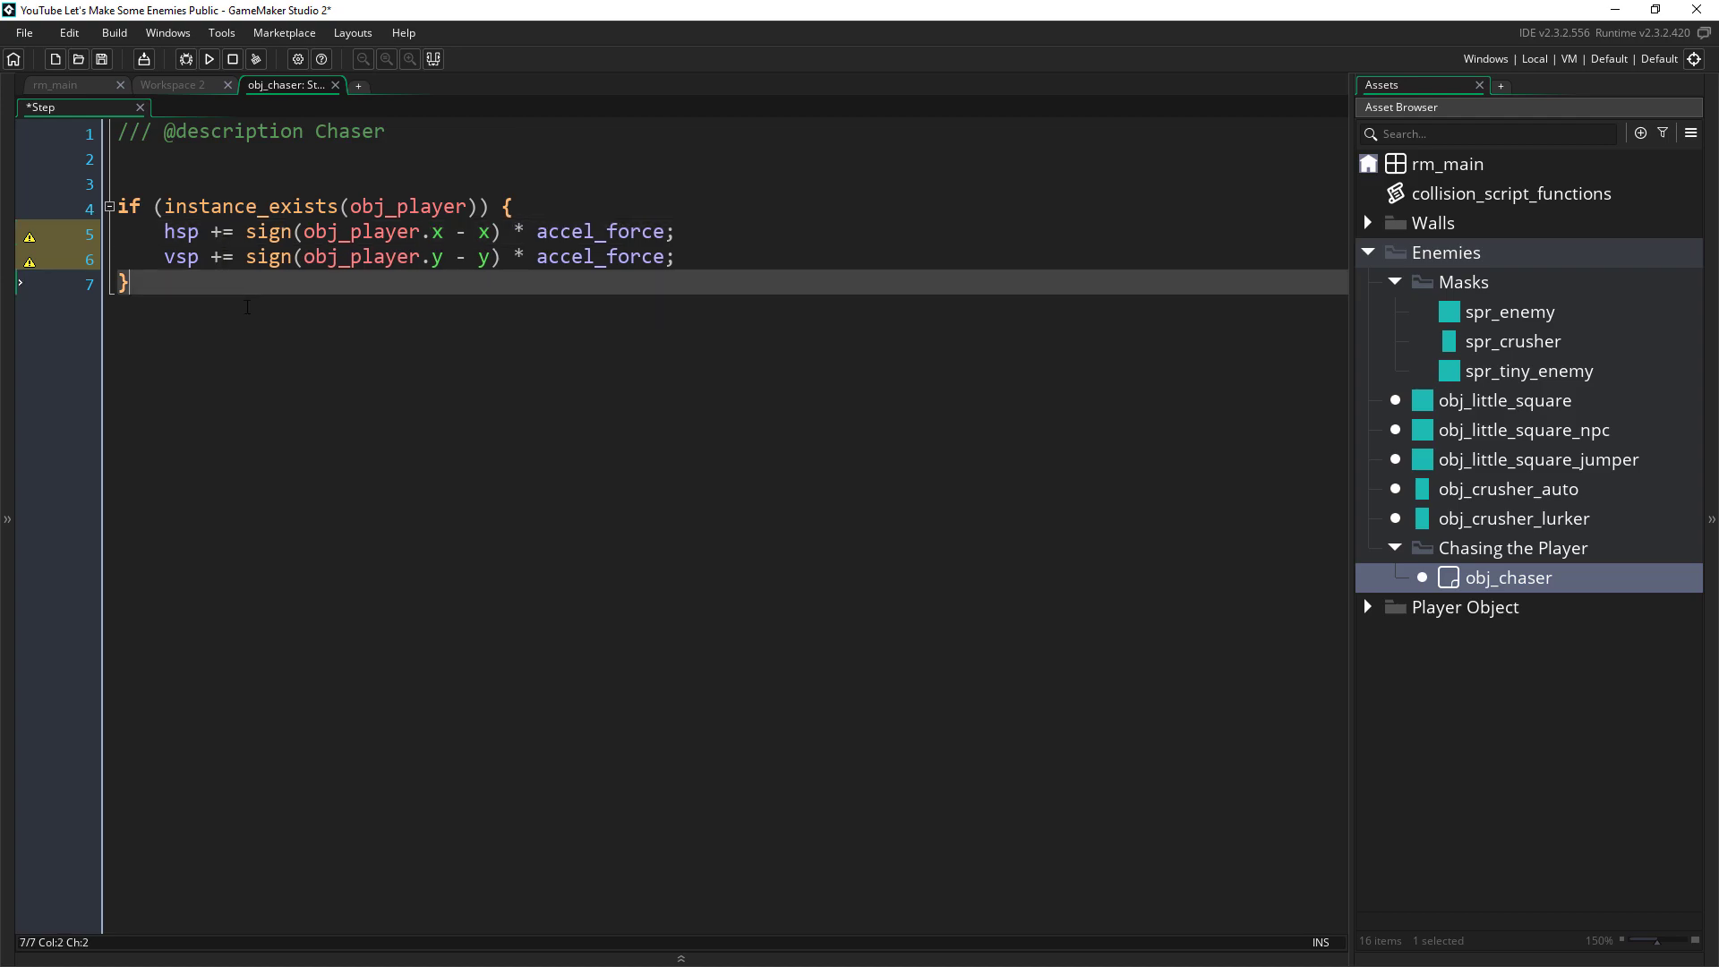
key(Return)
key(Return)
text(move_and_co)
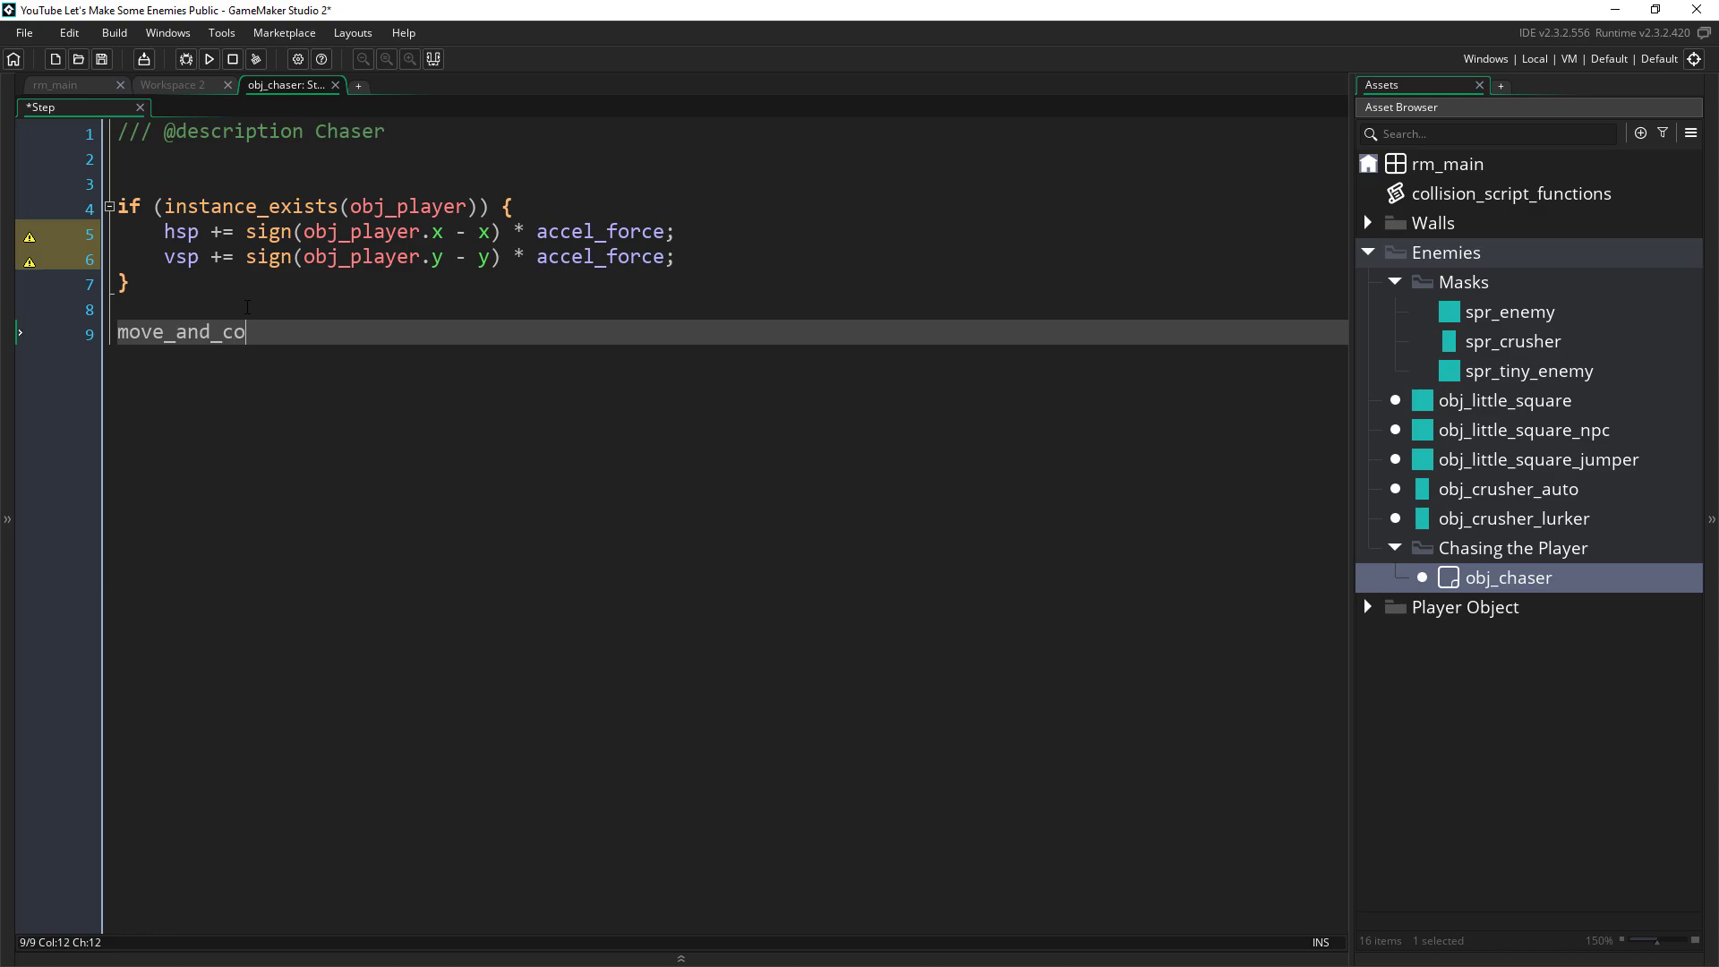
key(Return)
text(;)
Add obj_chaser's Create event with hsp = 0, vsp = 0 and accel_force = 0.1
right_click(562, 541)
mouse_move(621, 840)
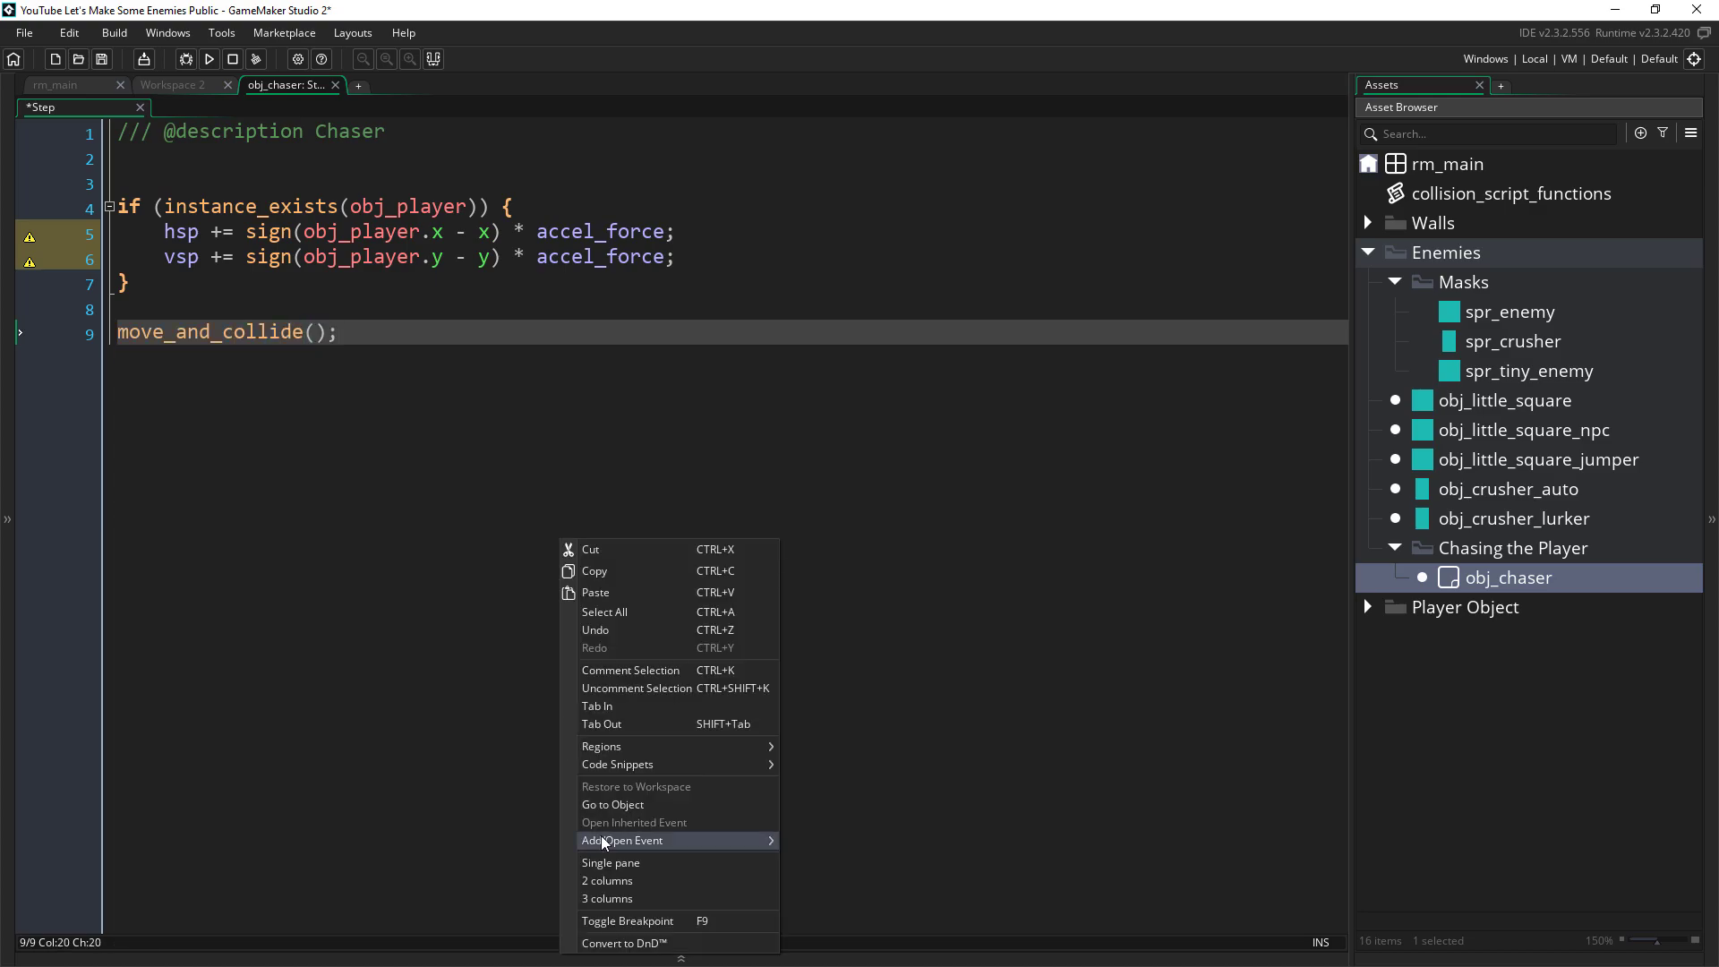
click(615, 880)
right_click(850, 500)
click(1102, 669)
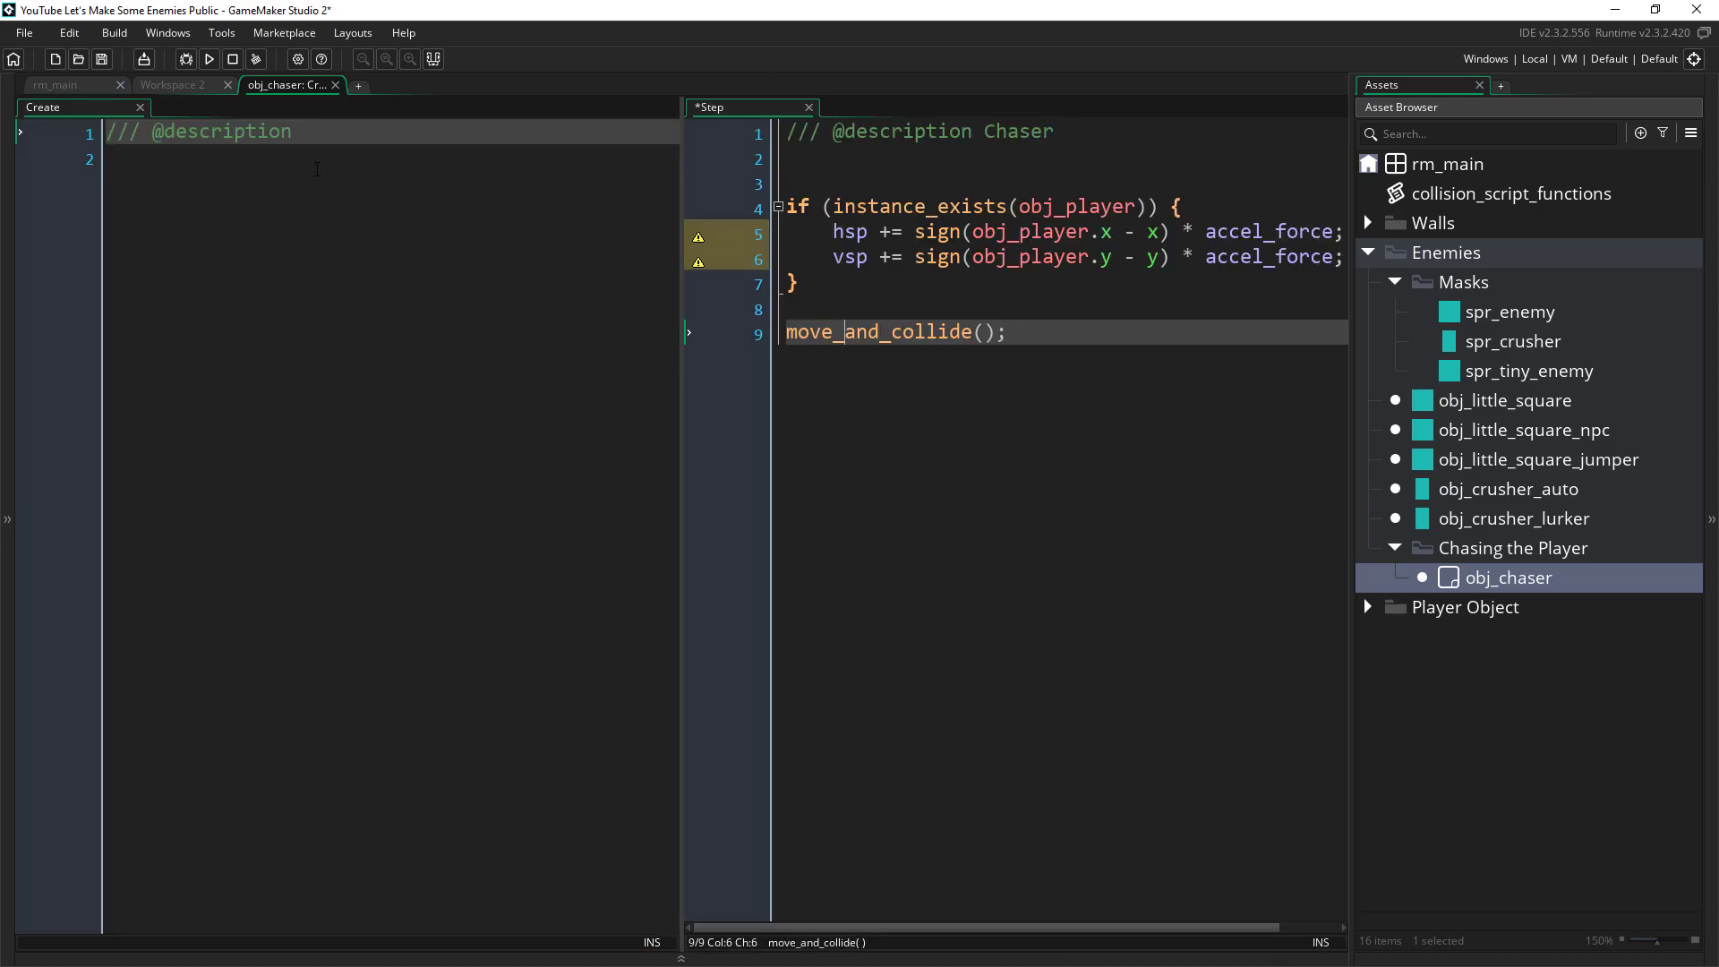
text(Chaser)
key(Return)
key(Return)
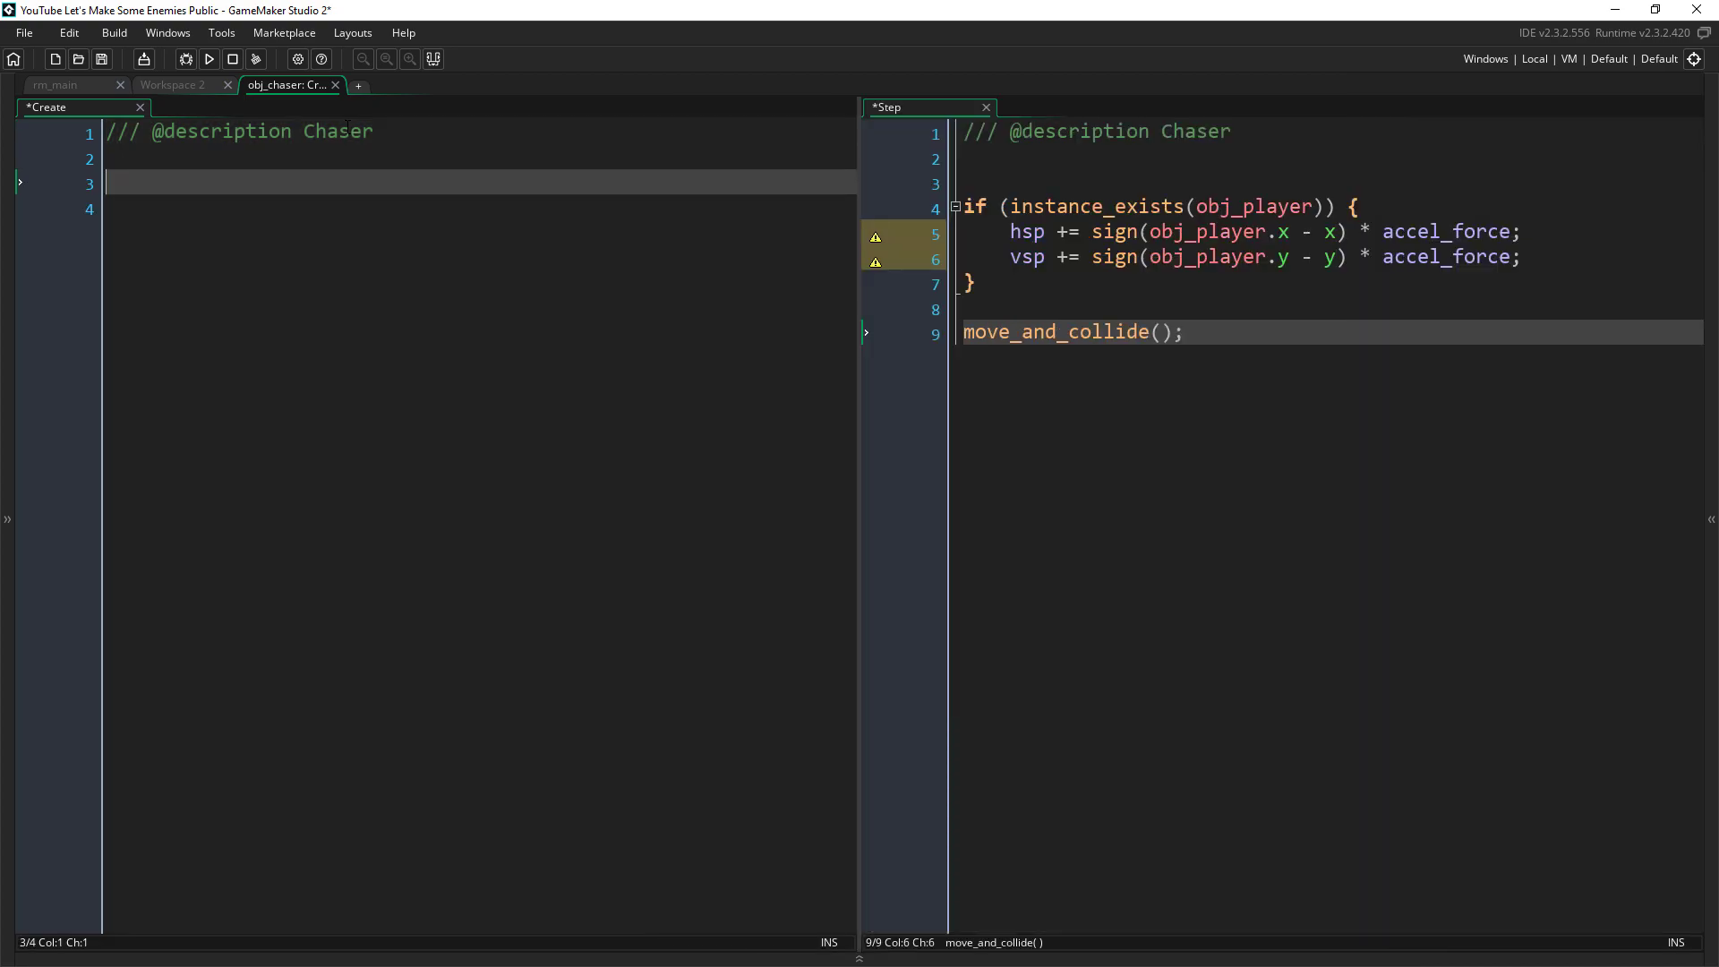
text(hsp = 0;)
key(Return)
text(vsp)
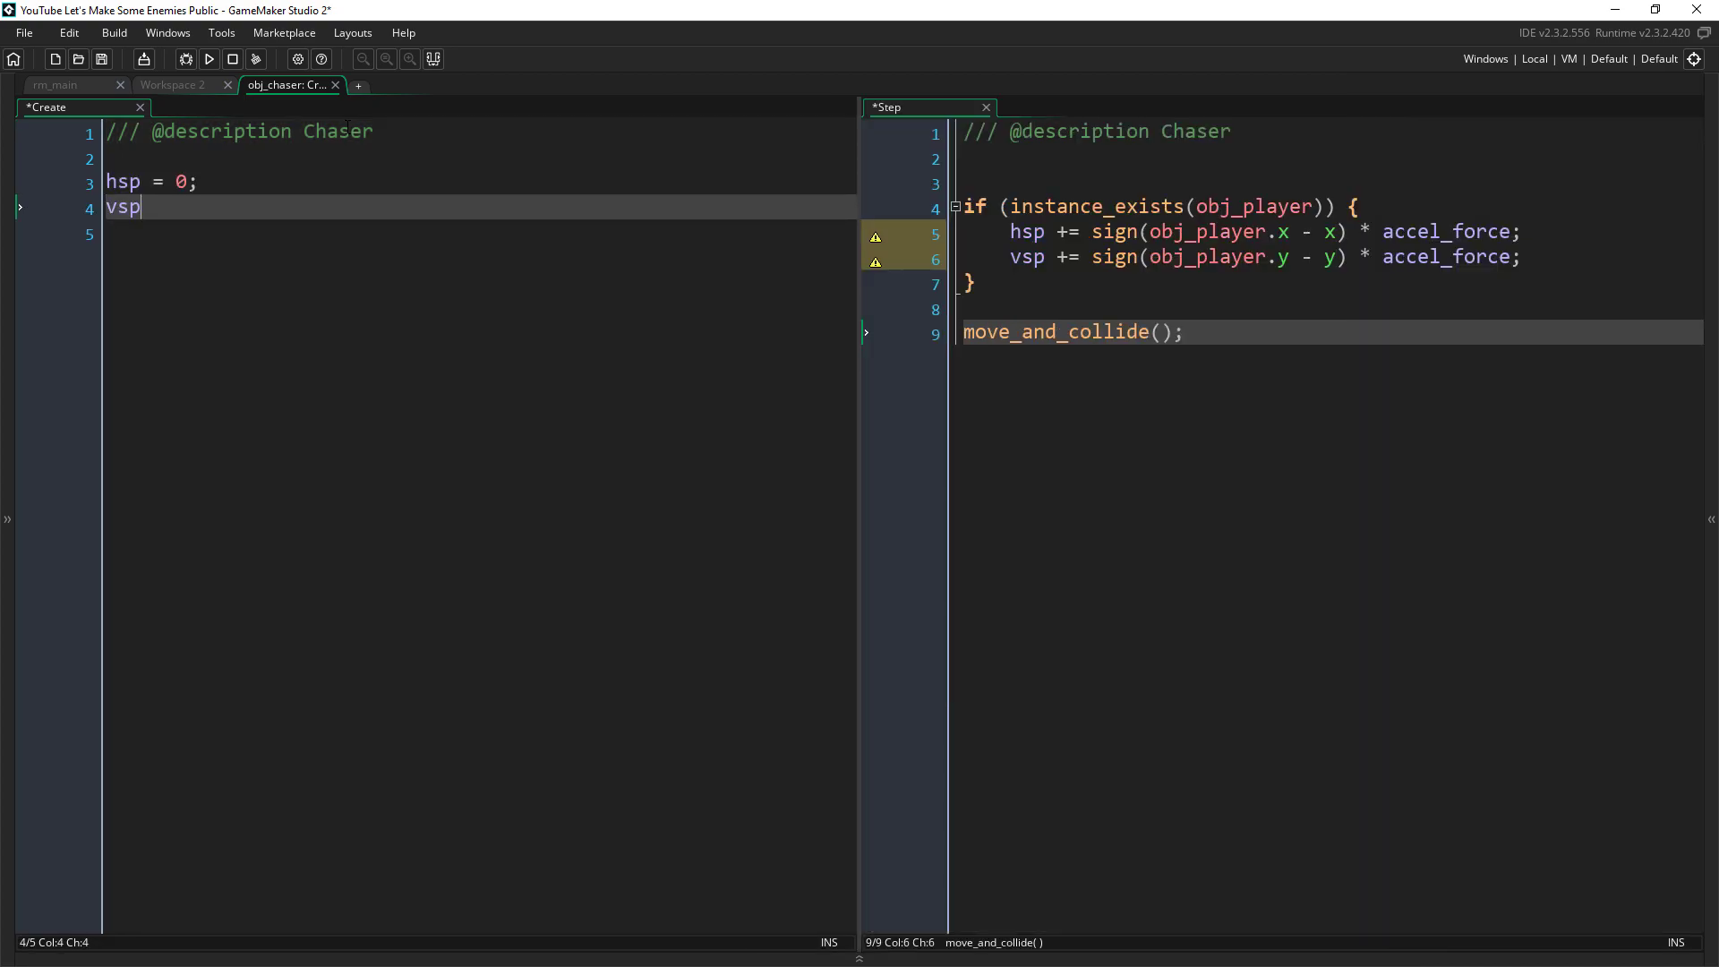
key(Return)
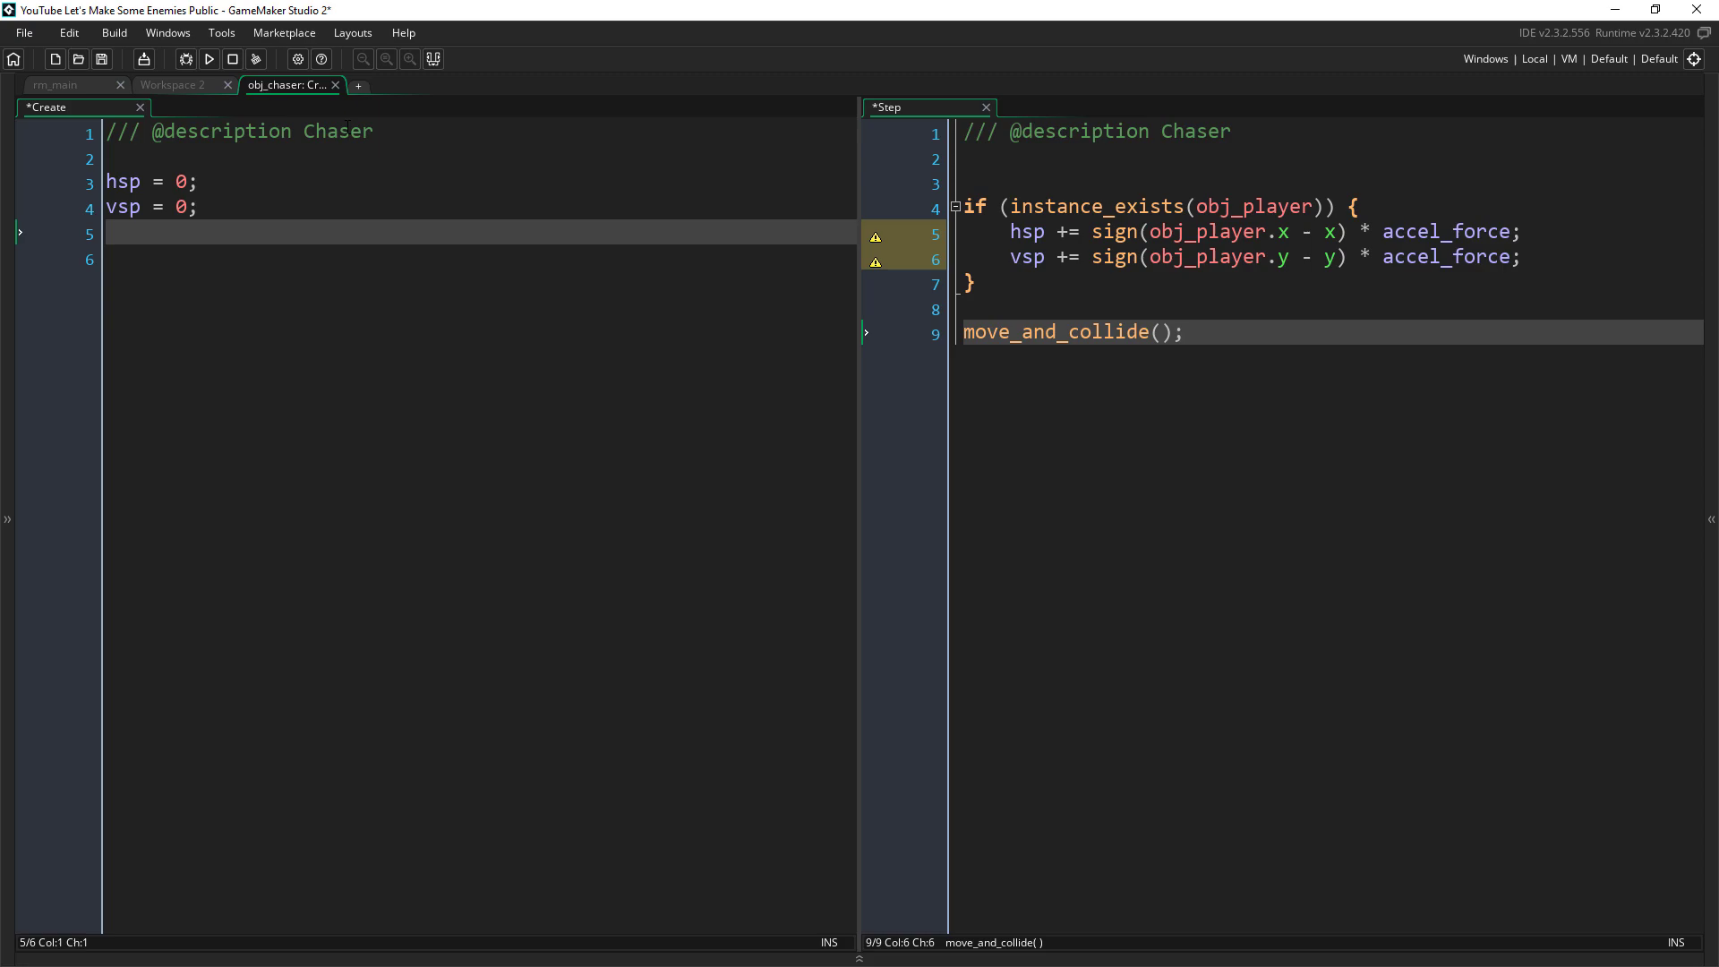
text(accel_force = 0)
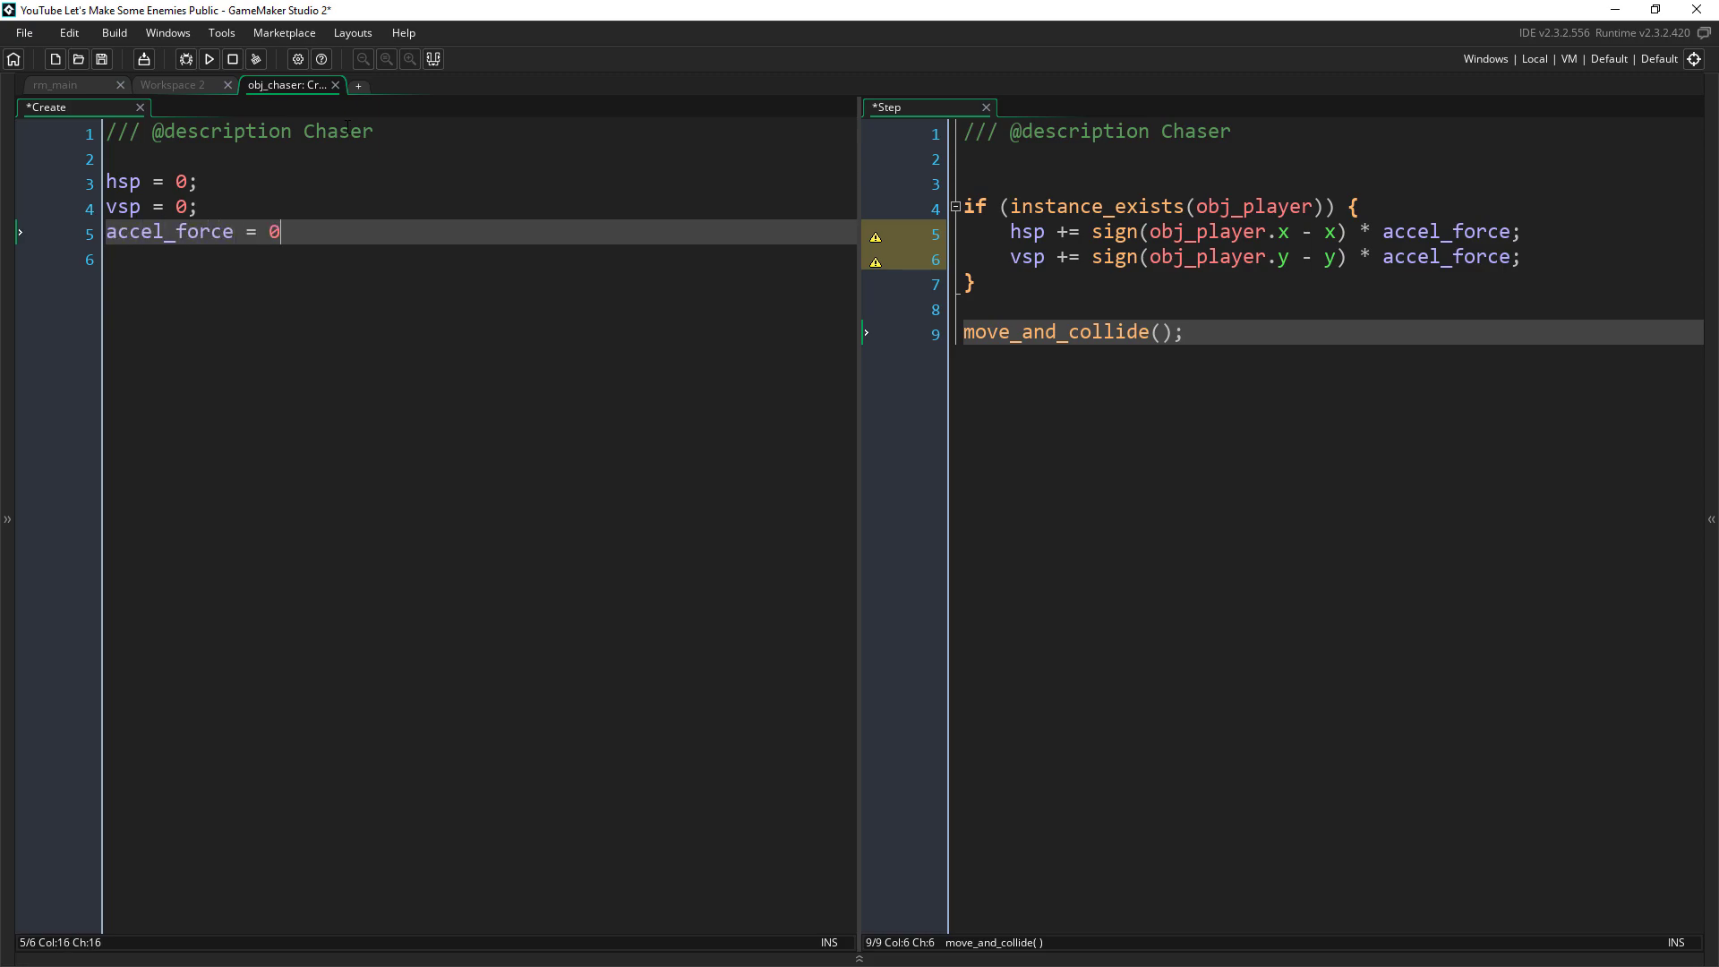
text(.1;)
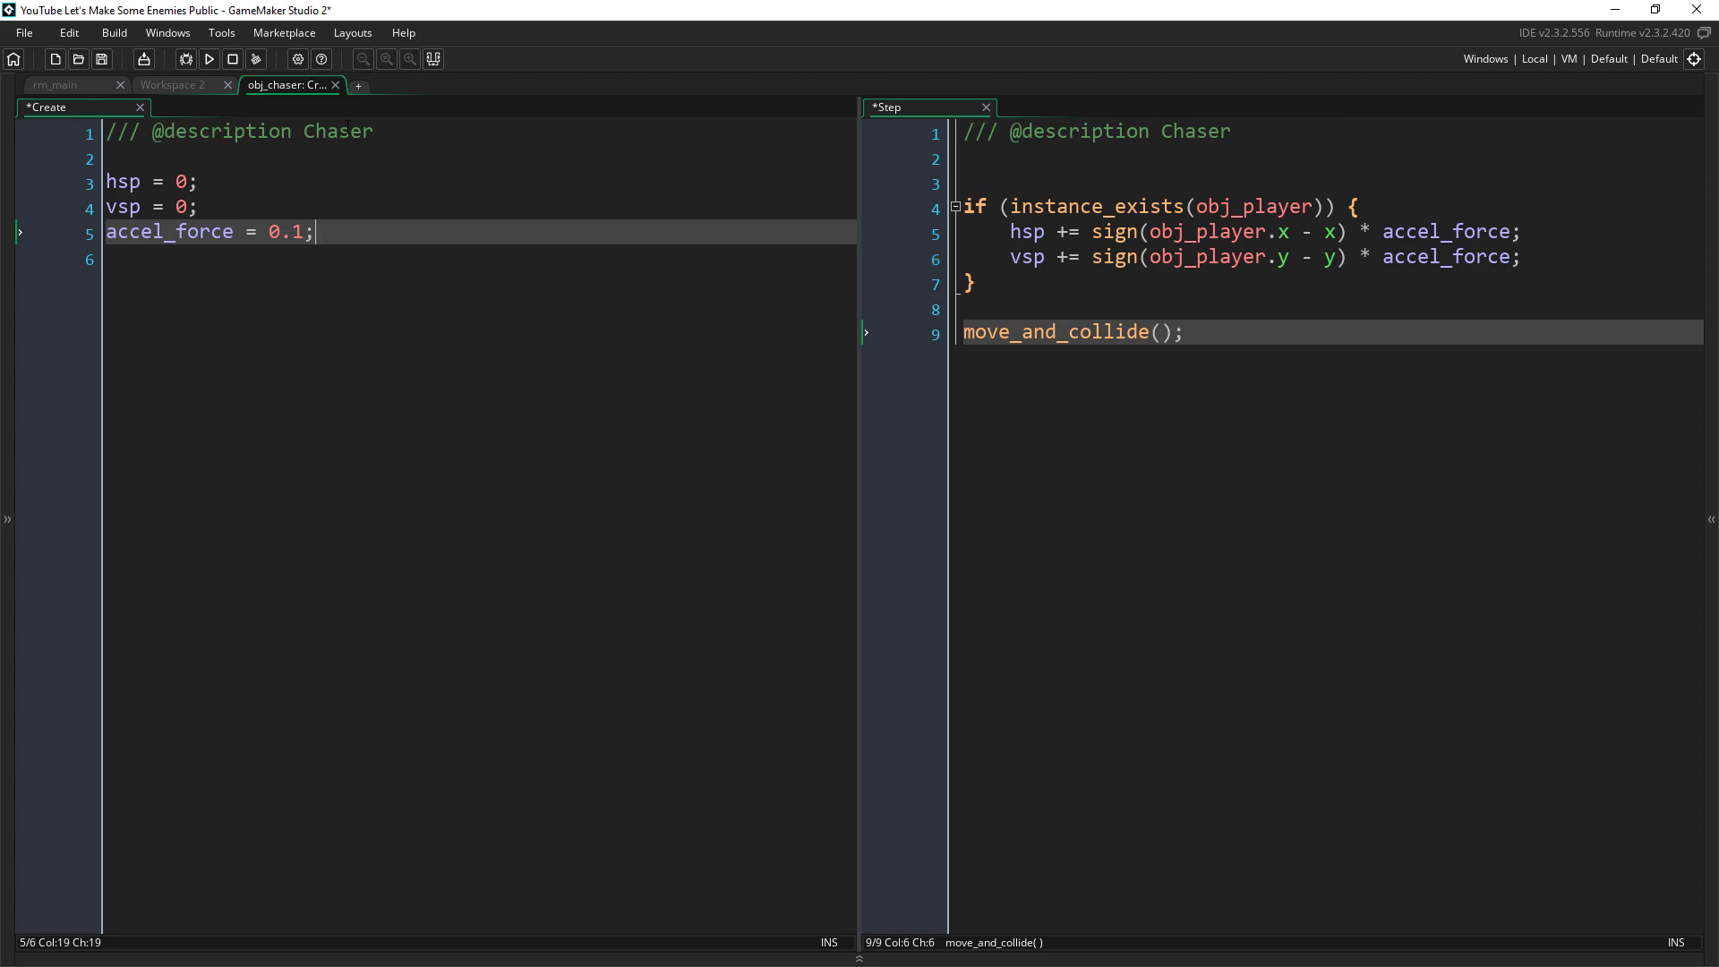
Give obj_chaser the spr_tiny_enemy sprite and place three chasers in rm_main
click(1710, 631)
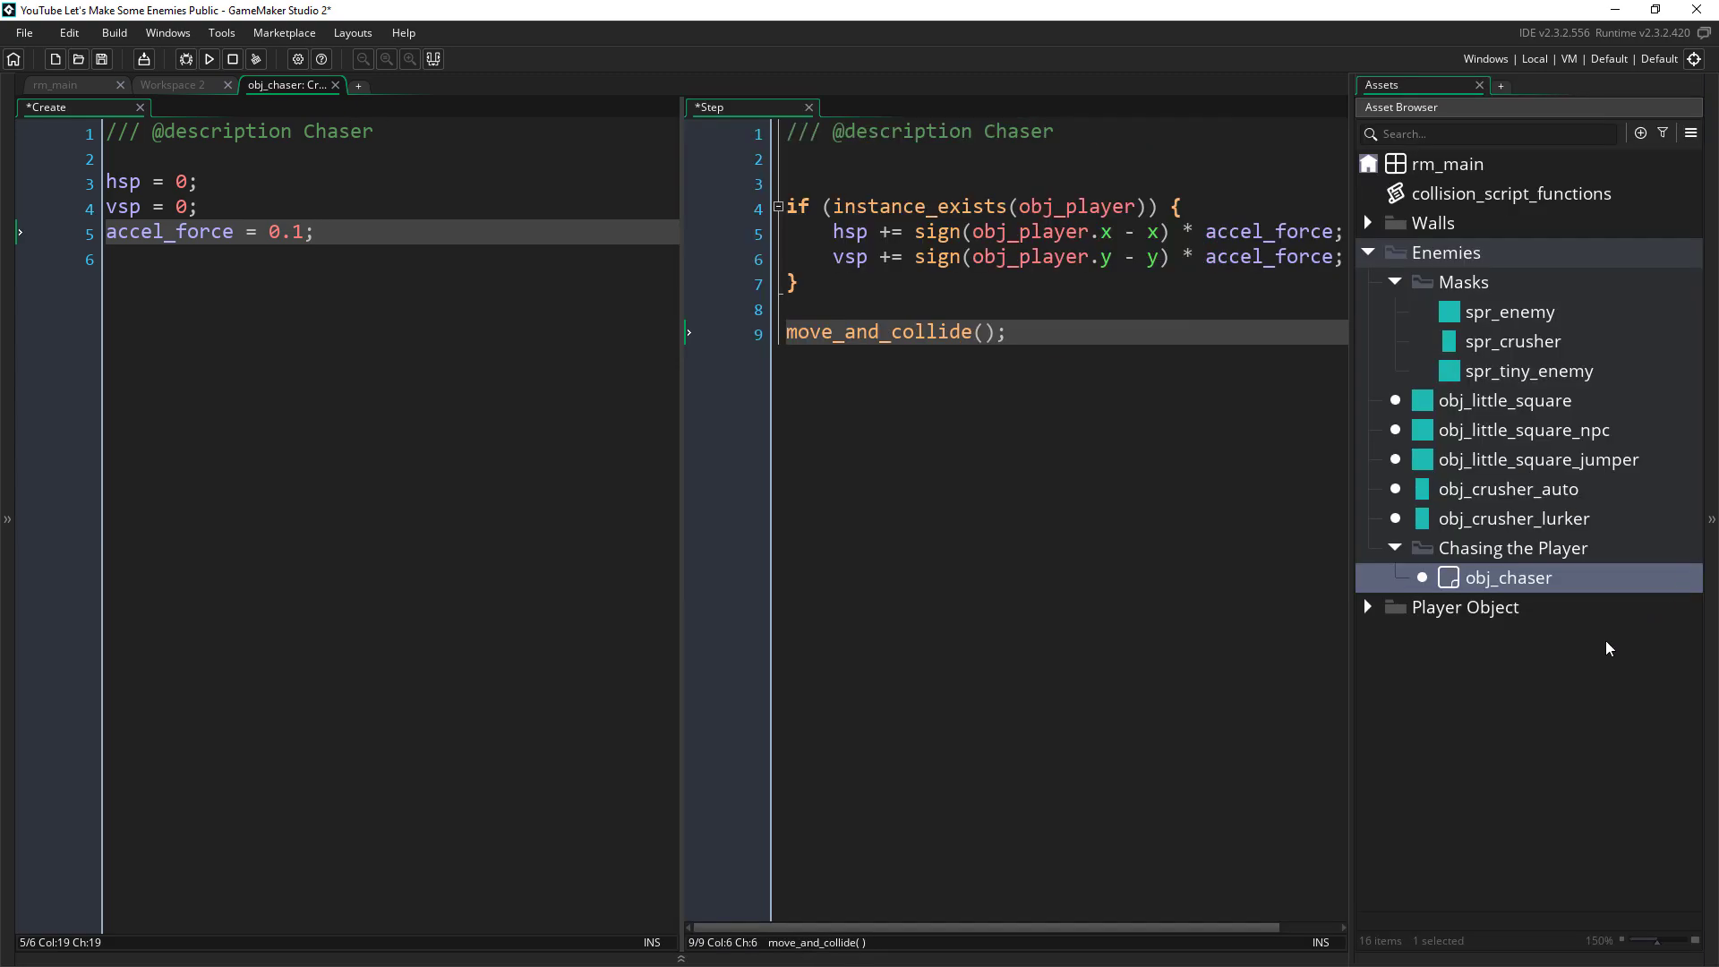
double_click(1466, 580)
drag(1482, 374, 222, 340)
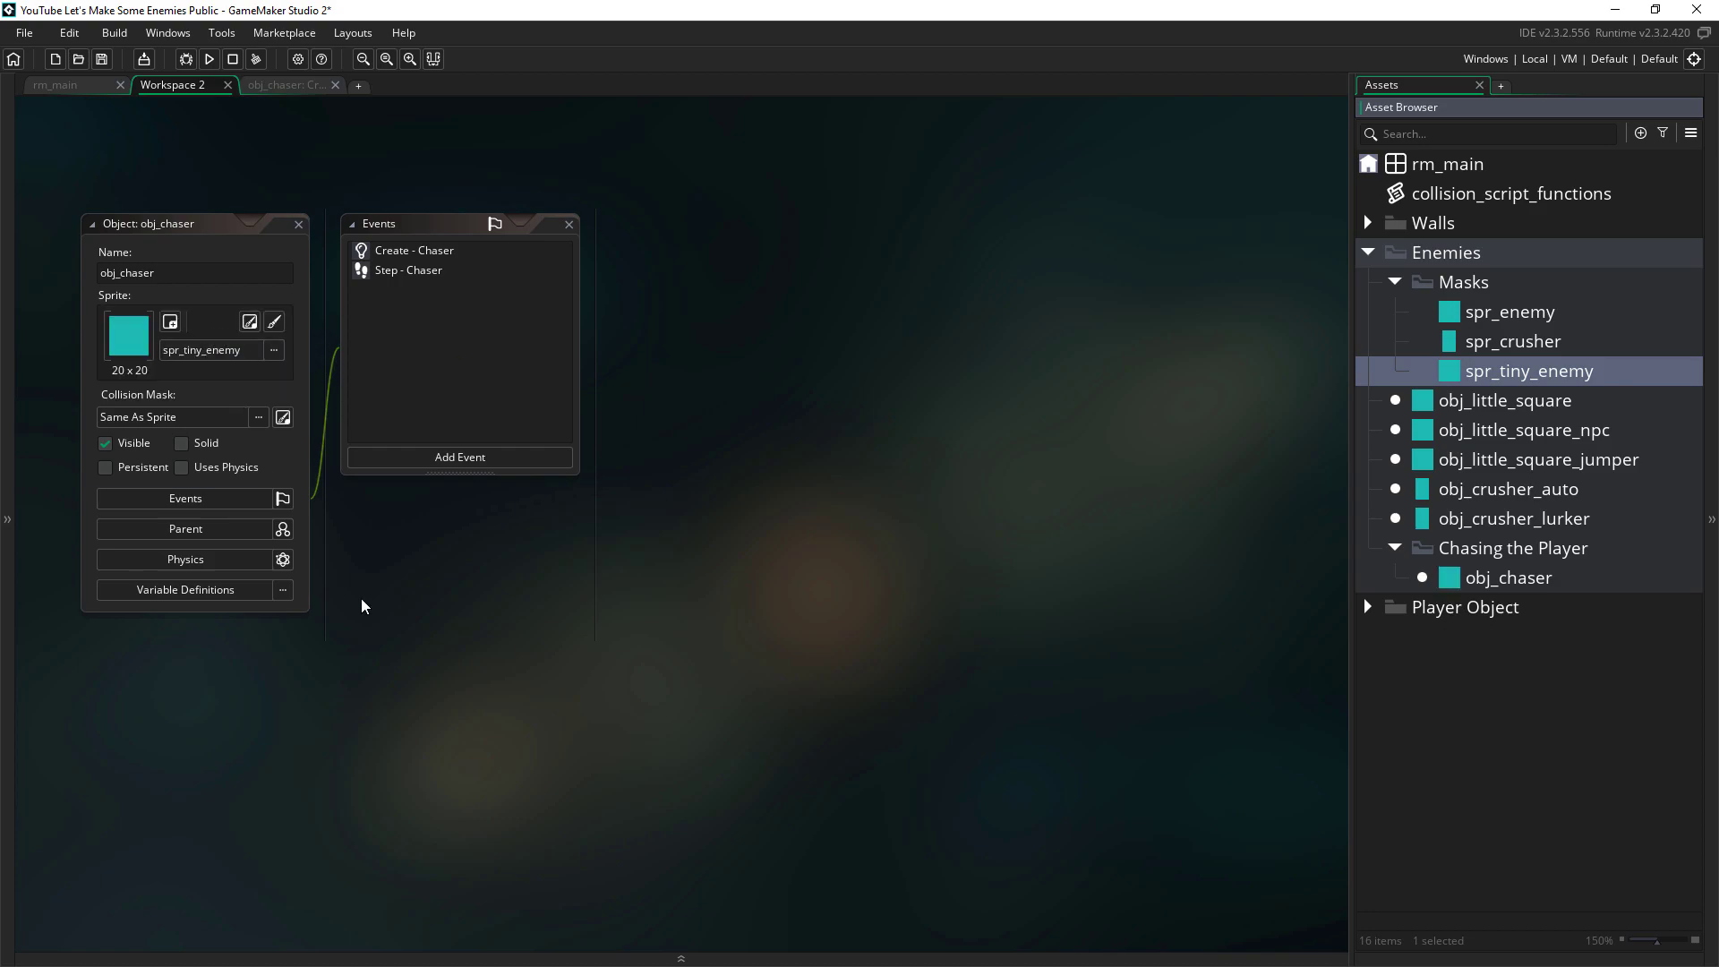
click(78, 87)
mouse_move(1509, 578)
mouse_down()
mouse_move(908, 492)
mouse_move(602, 381)
mouse_up()
alt+click(671, 472)
alt+click(1137, 348)
Playtest with the arrow keys while the chasers home in, then widen the Step code pane
key(F5)
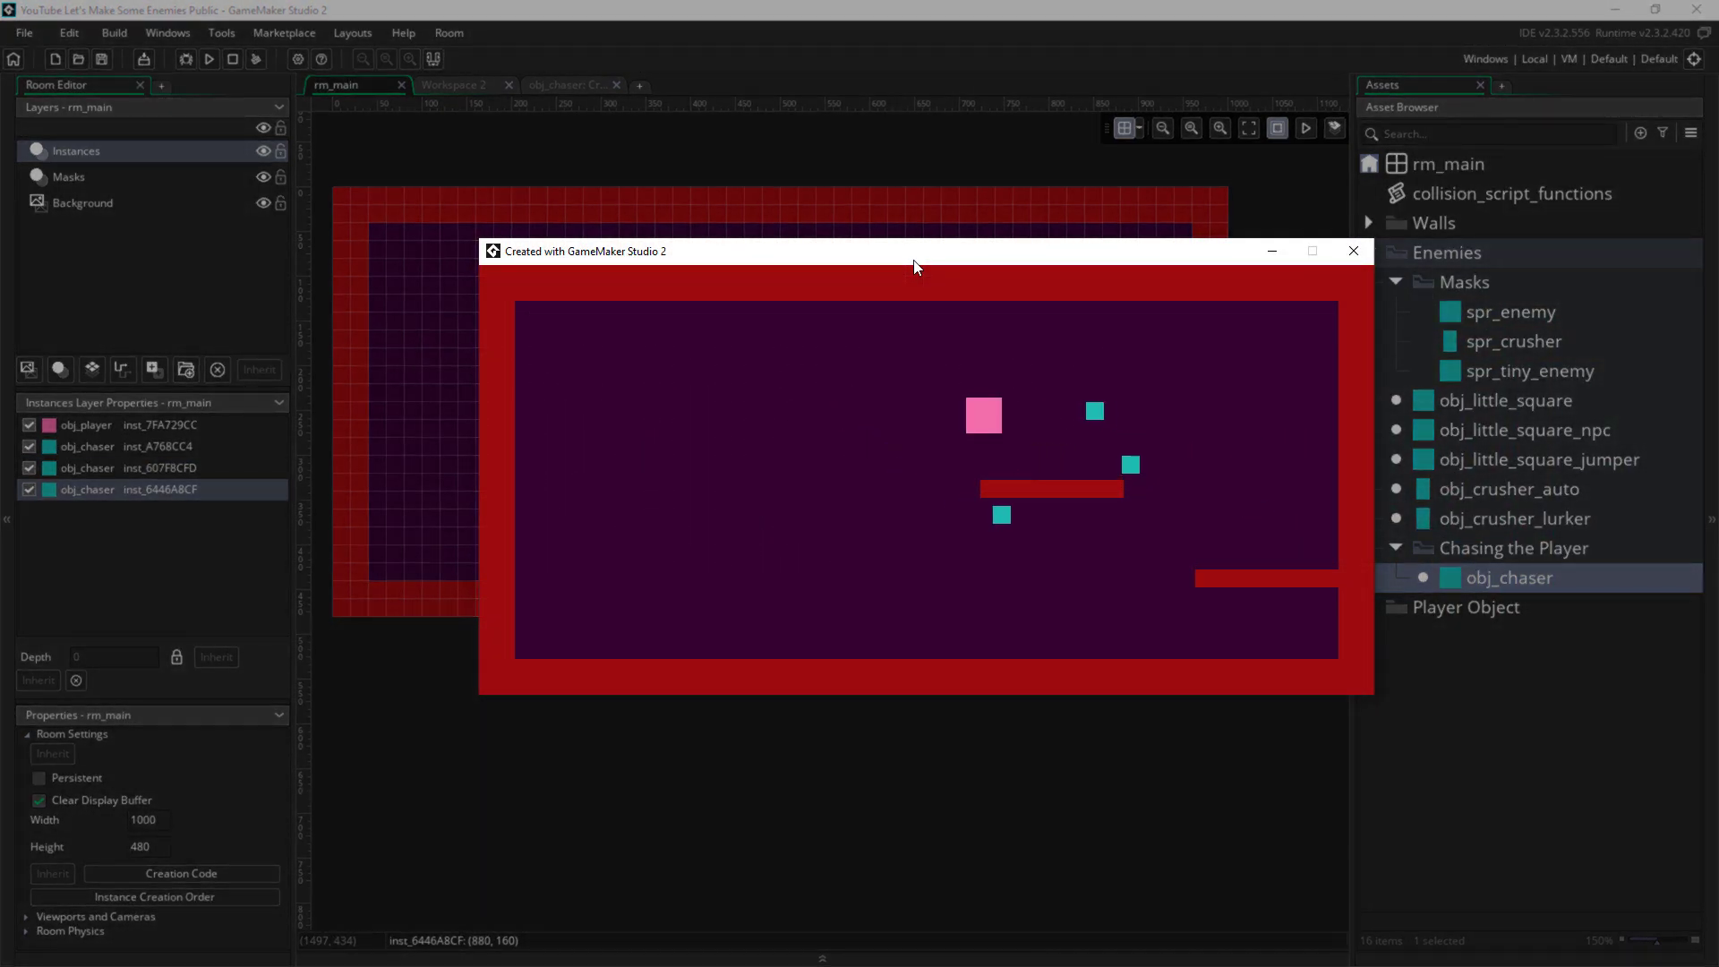
key(Left)
key(Right)
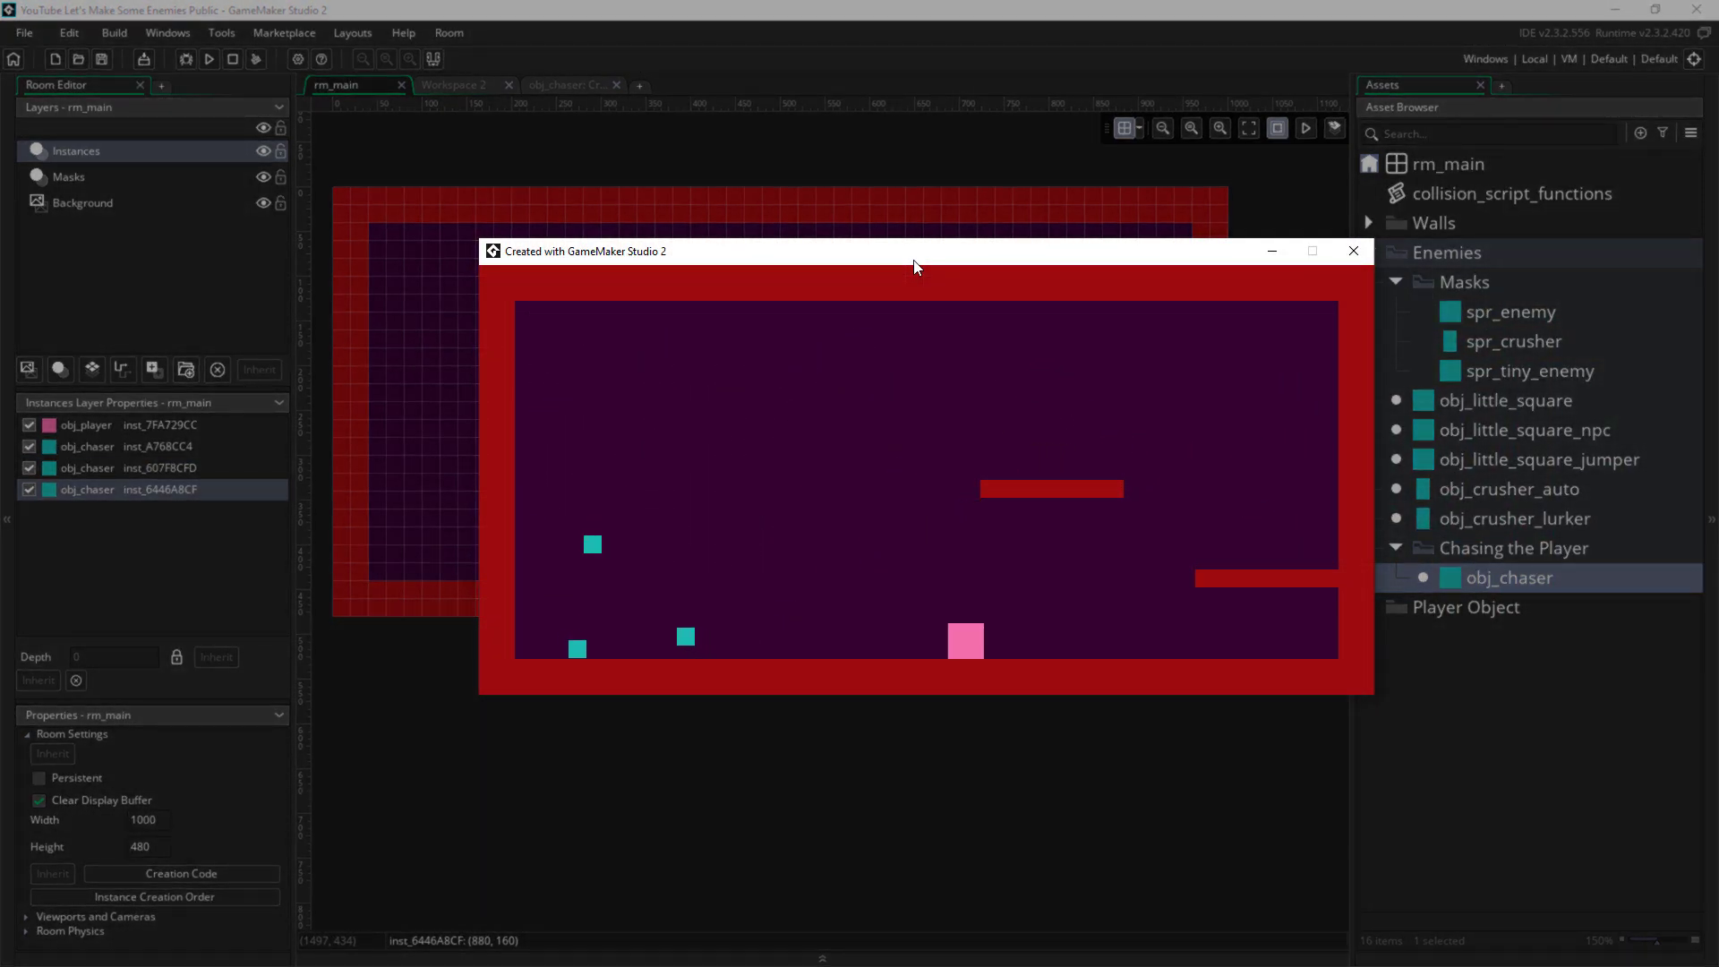
key(Up)
key(Left)
key(Up)
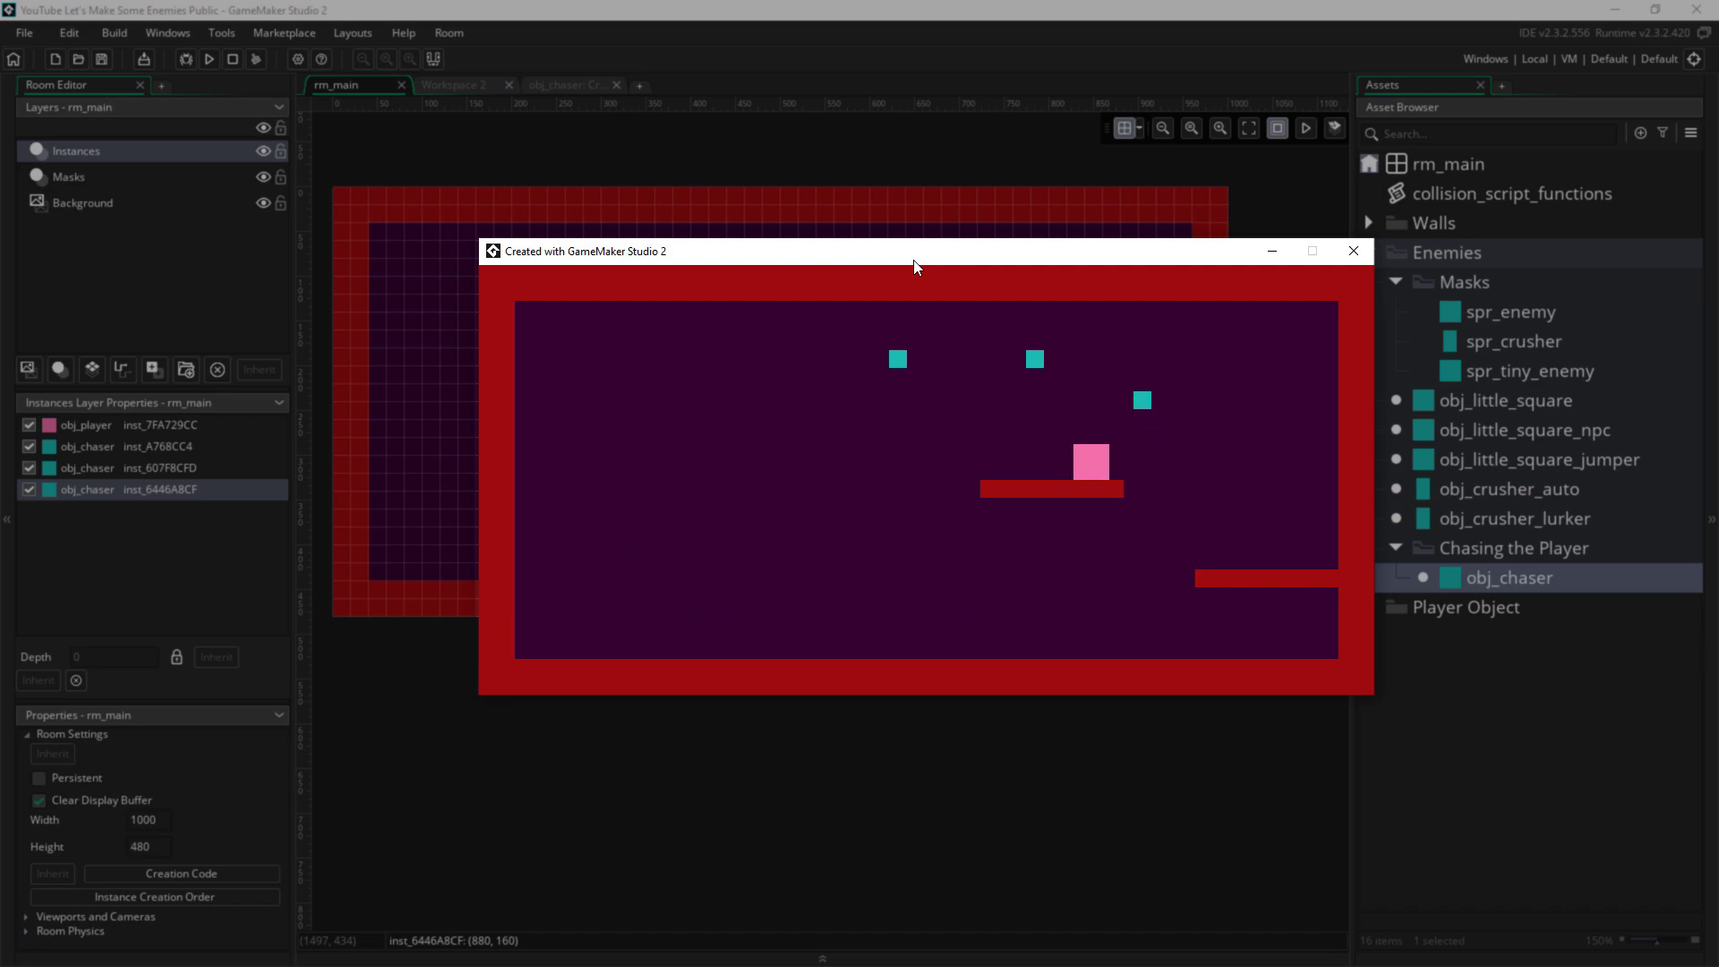
key(Left)
key(Up)
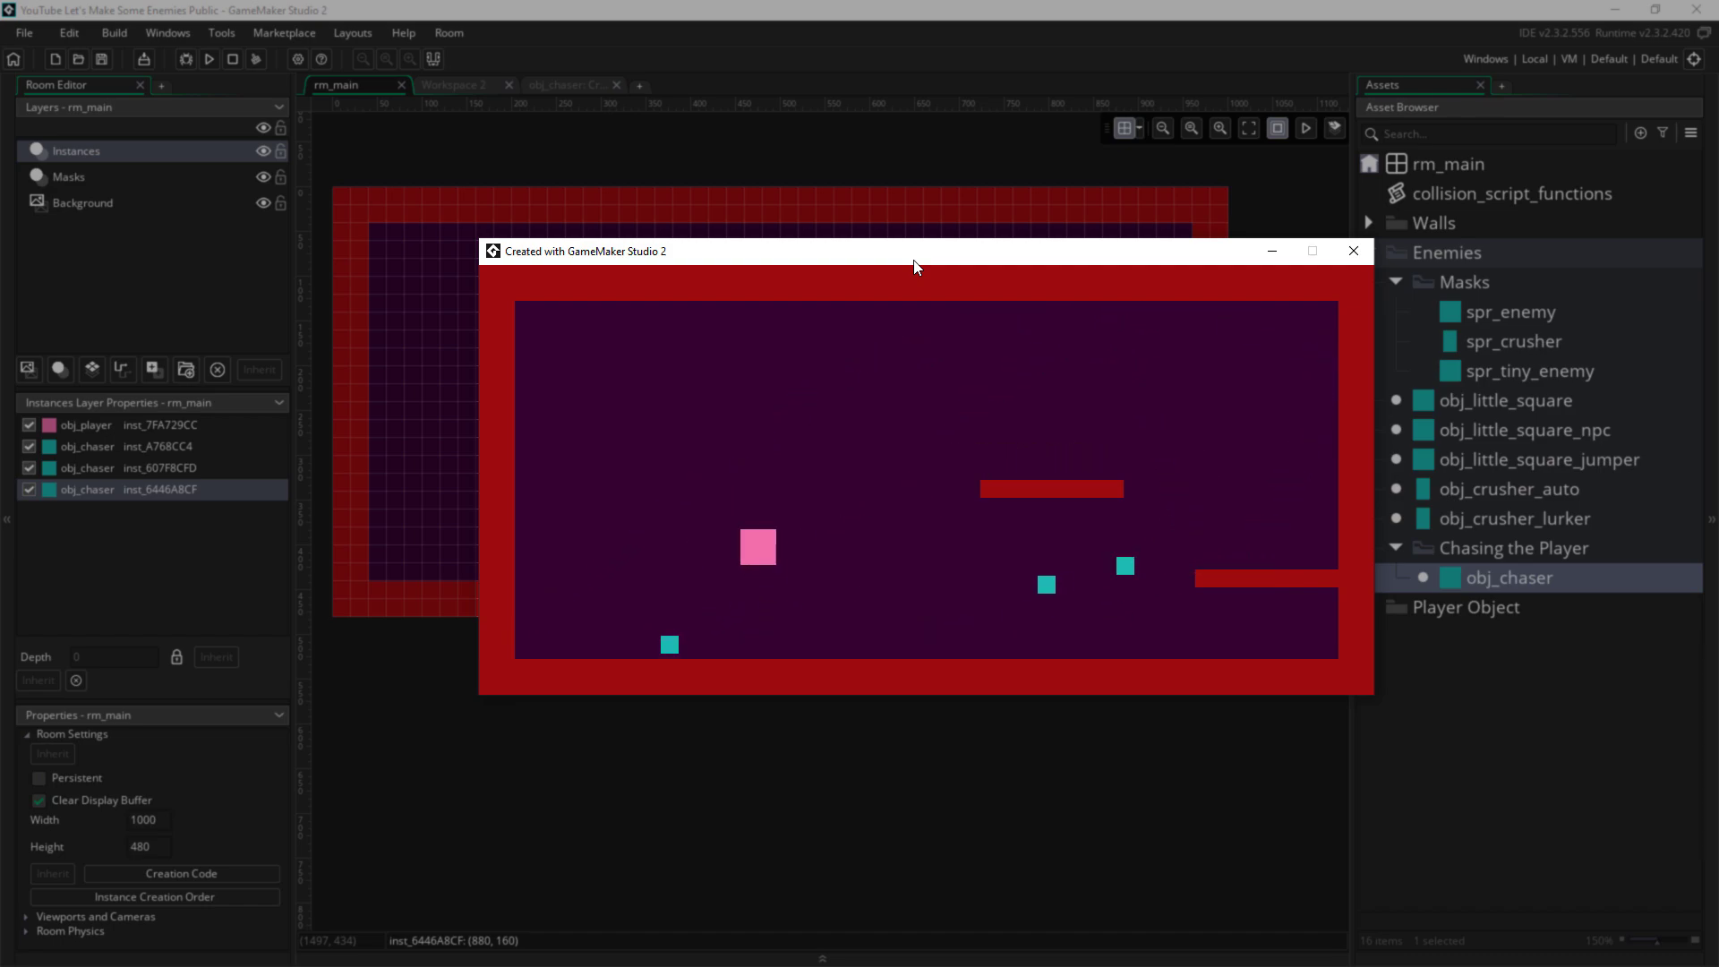
key(Right)
key(Up)
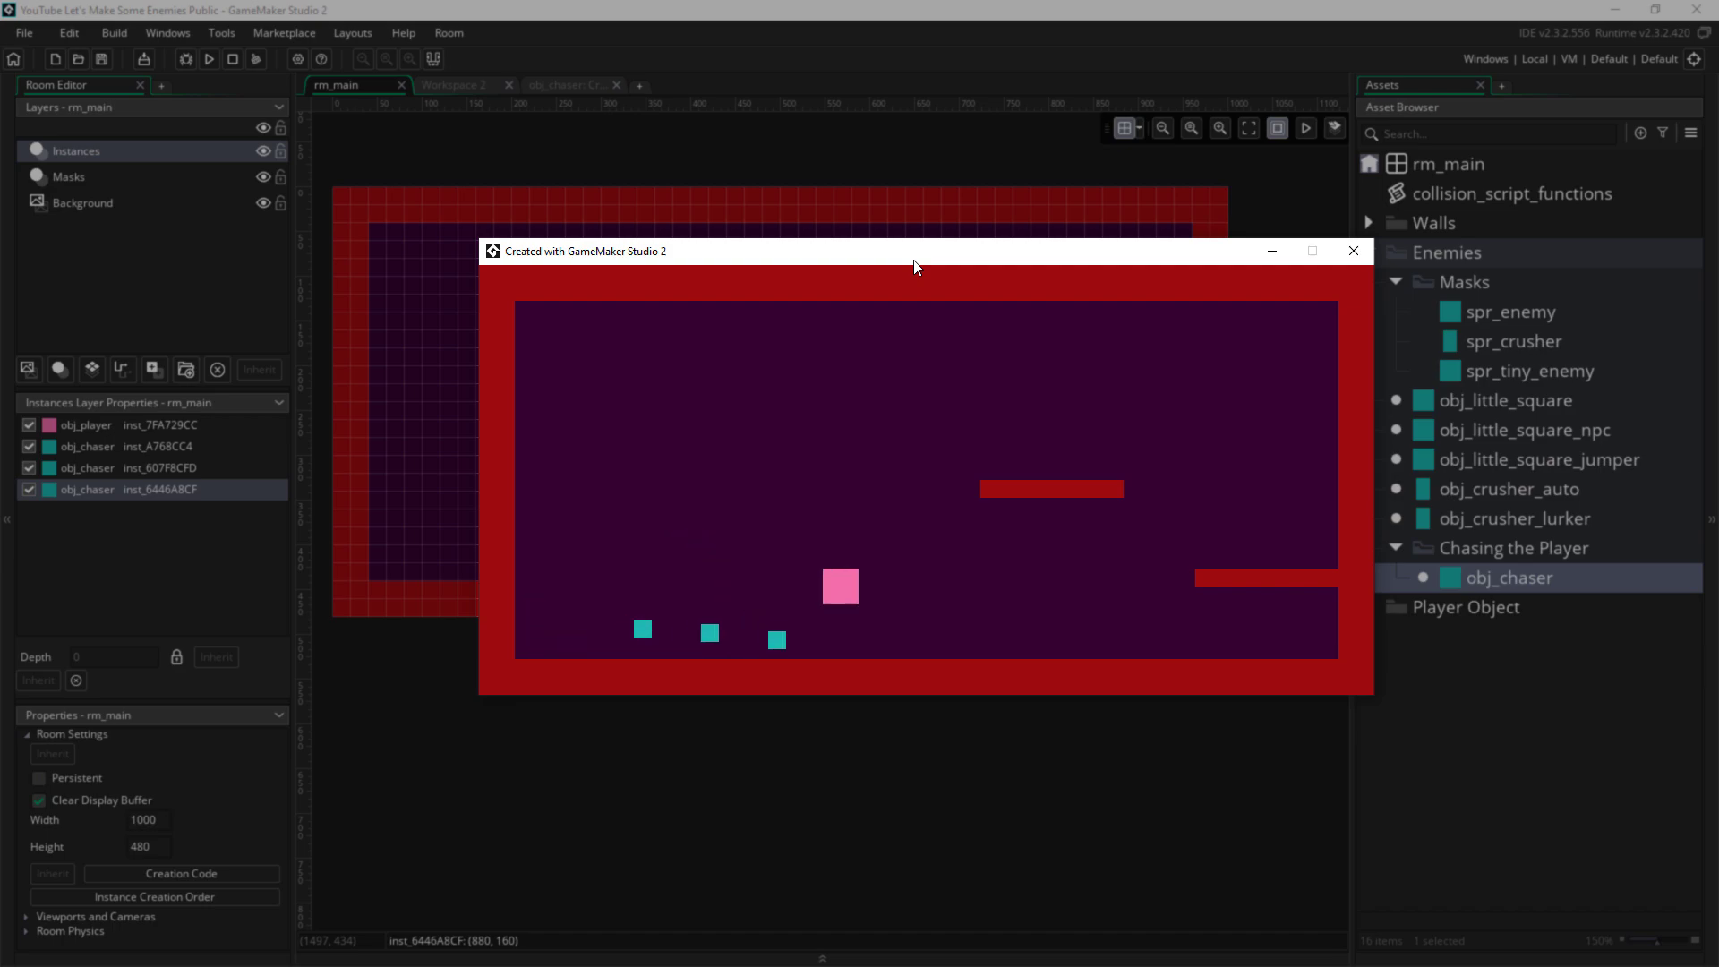
key(Left)
key(Right)
key(Up)
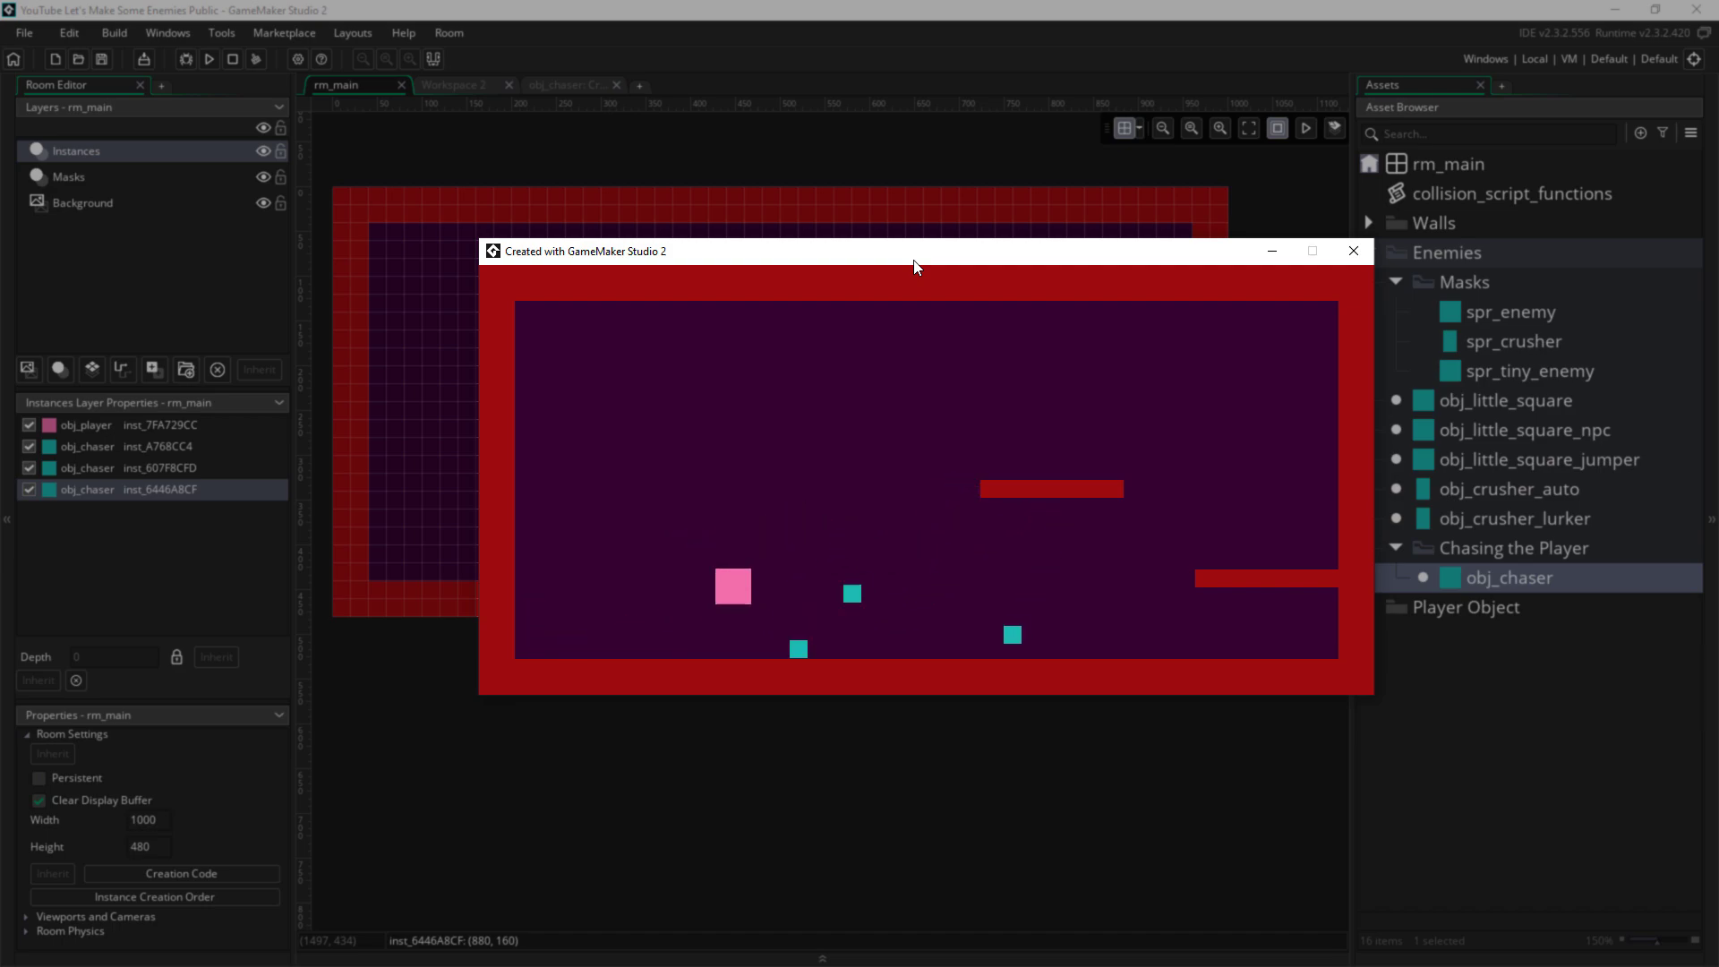
key(Right)
key(Right)
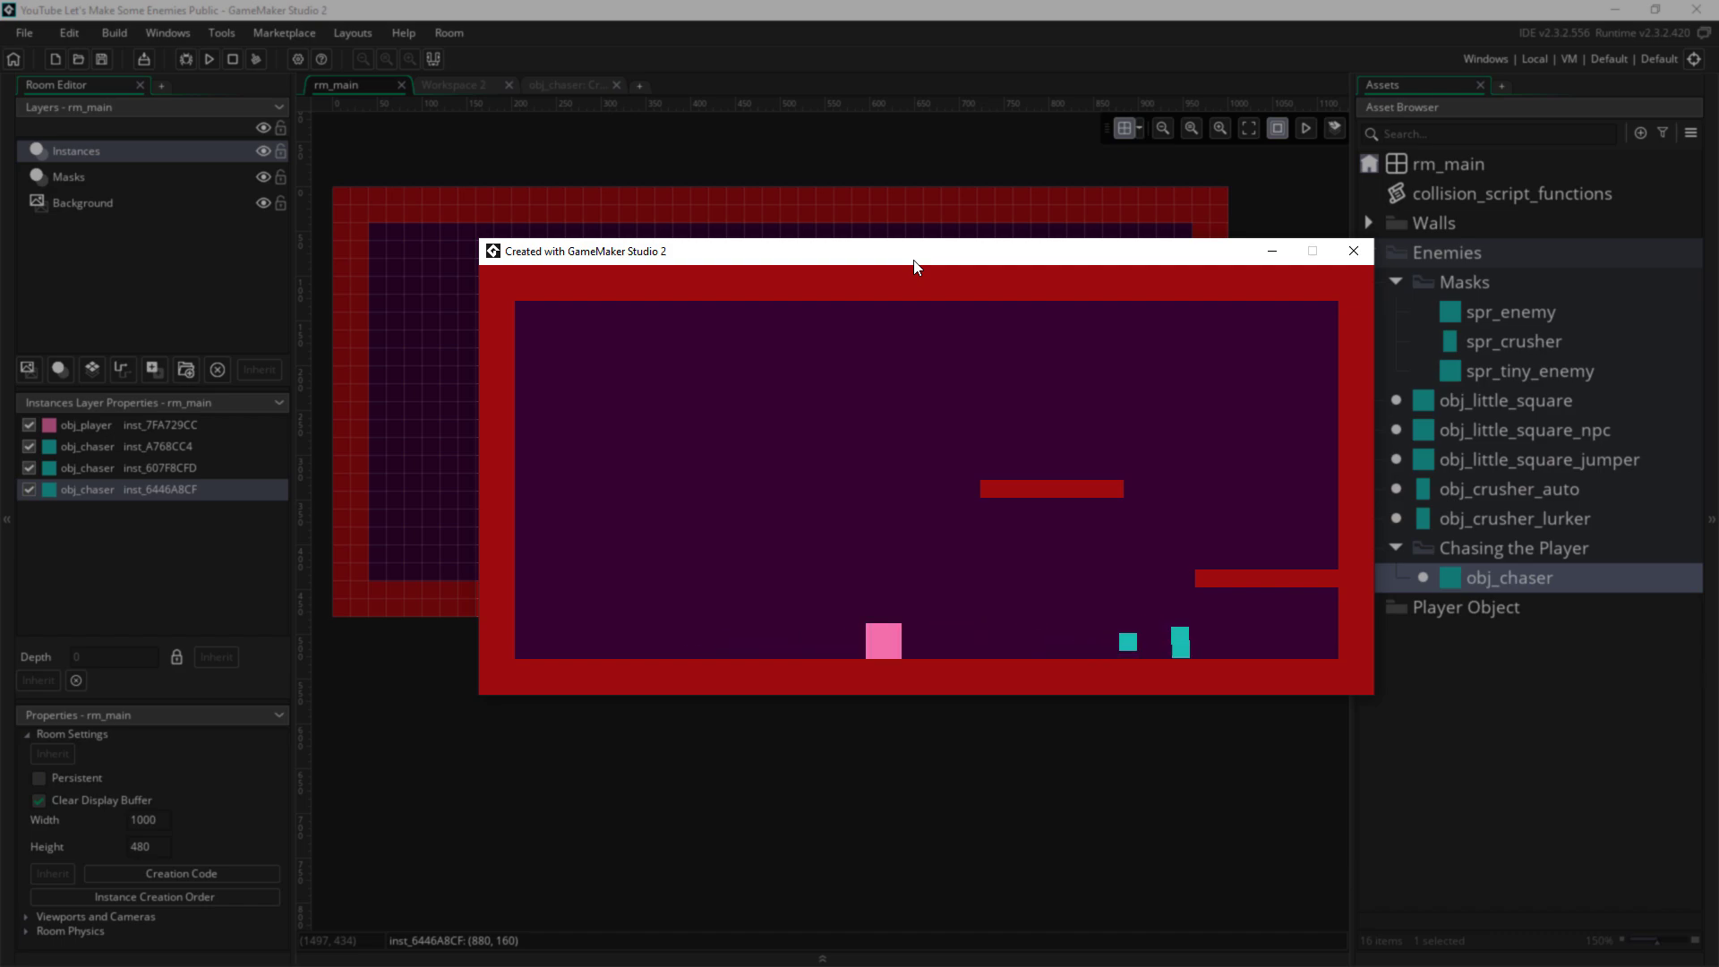
drag(859, 412, 703, 411)
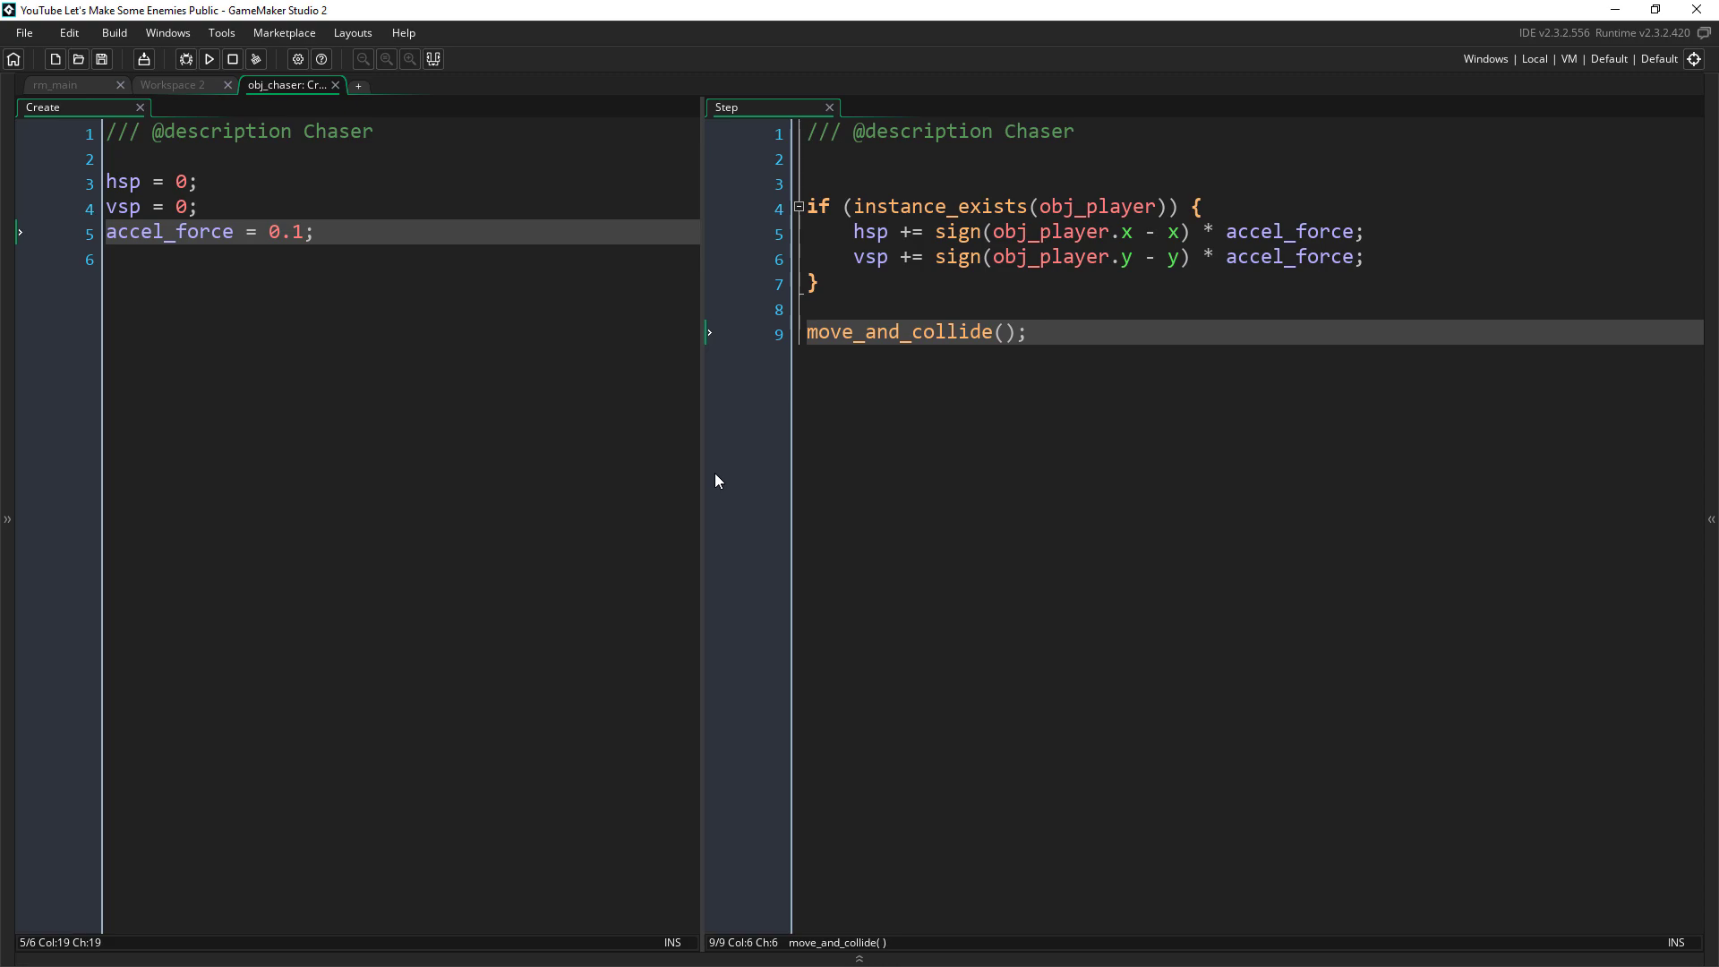
Add an if (limit_speed) block clamping hsp and vsp to ±max_speed in Step
key(Up)
key(Up)
key(Down)
key(Down)
key(Return)
key(Return)
key(Up)
text(if ()
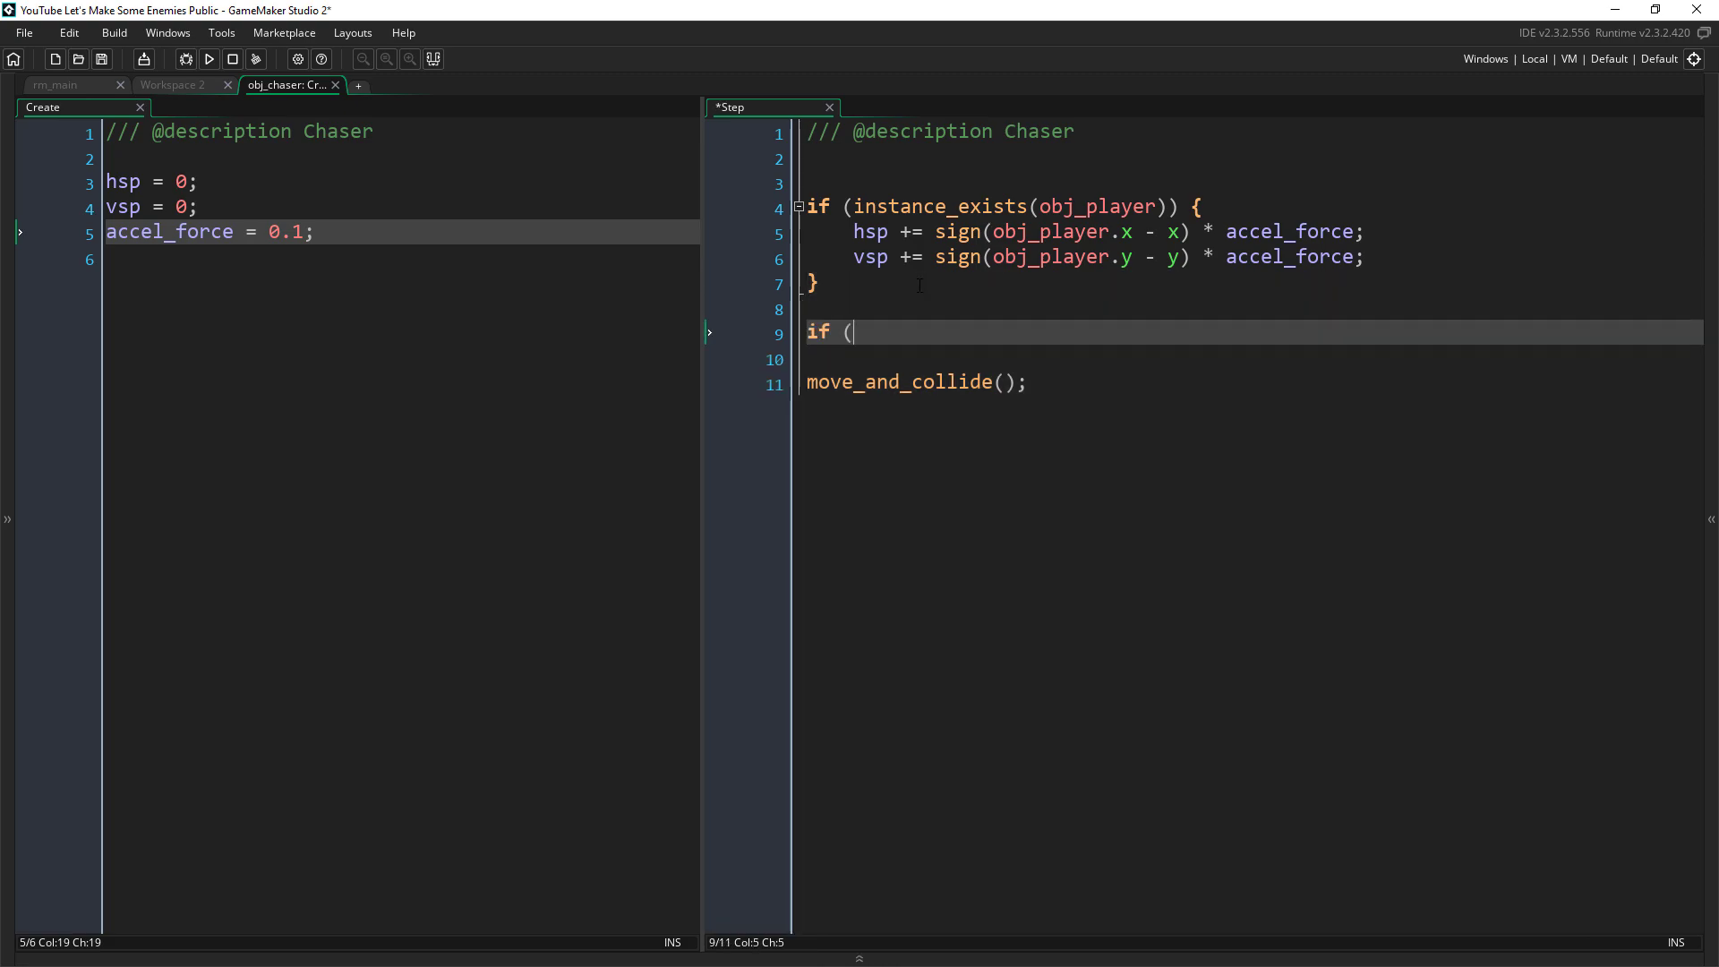
text(limit_speed) {)
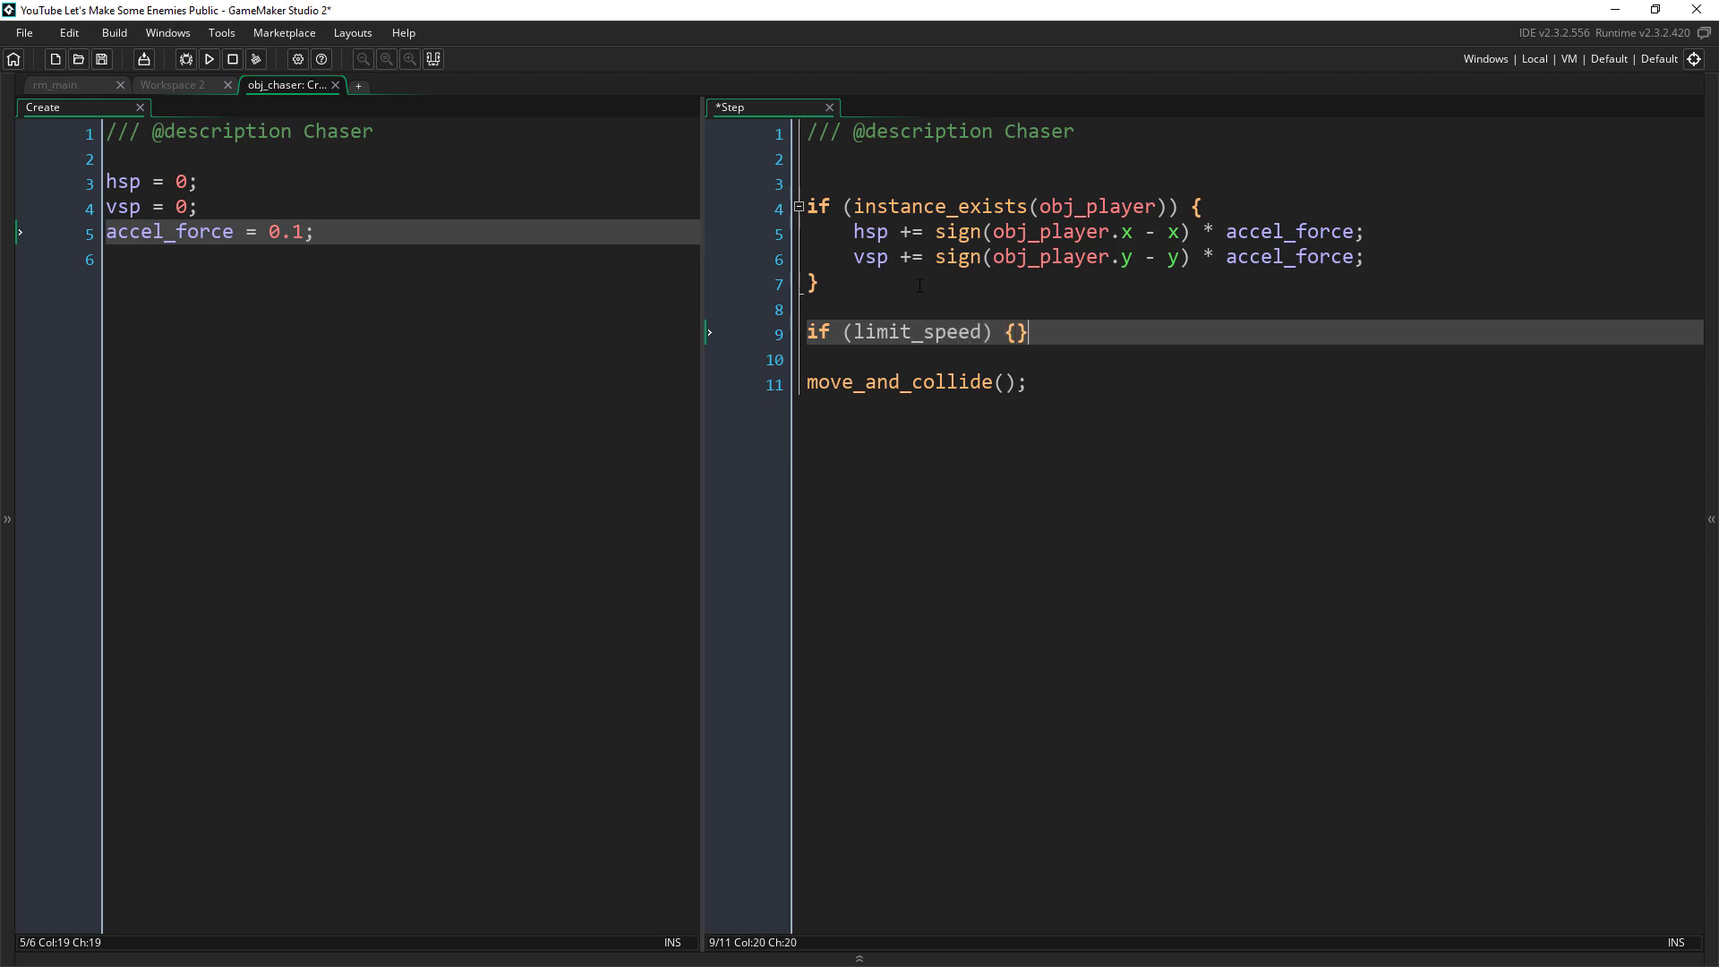
key(Return)
key(Return)
key(Up)
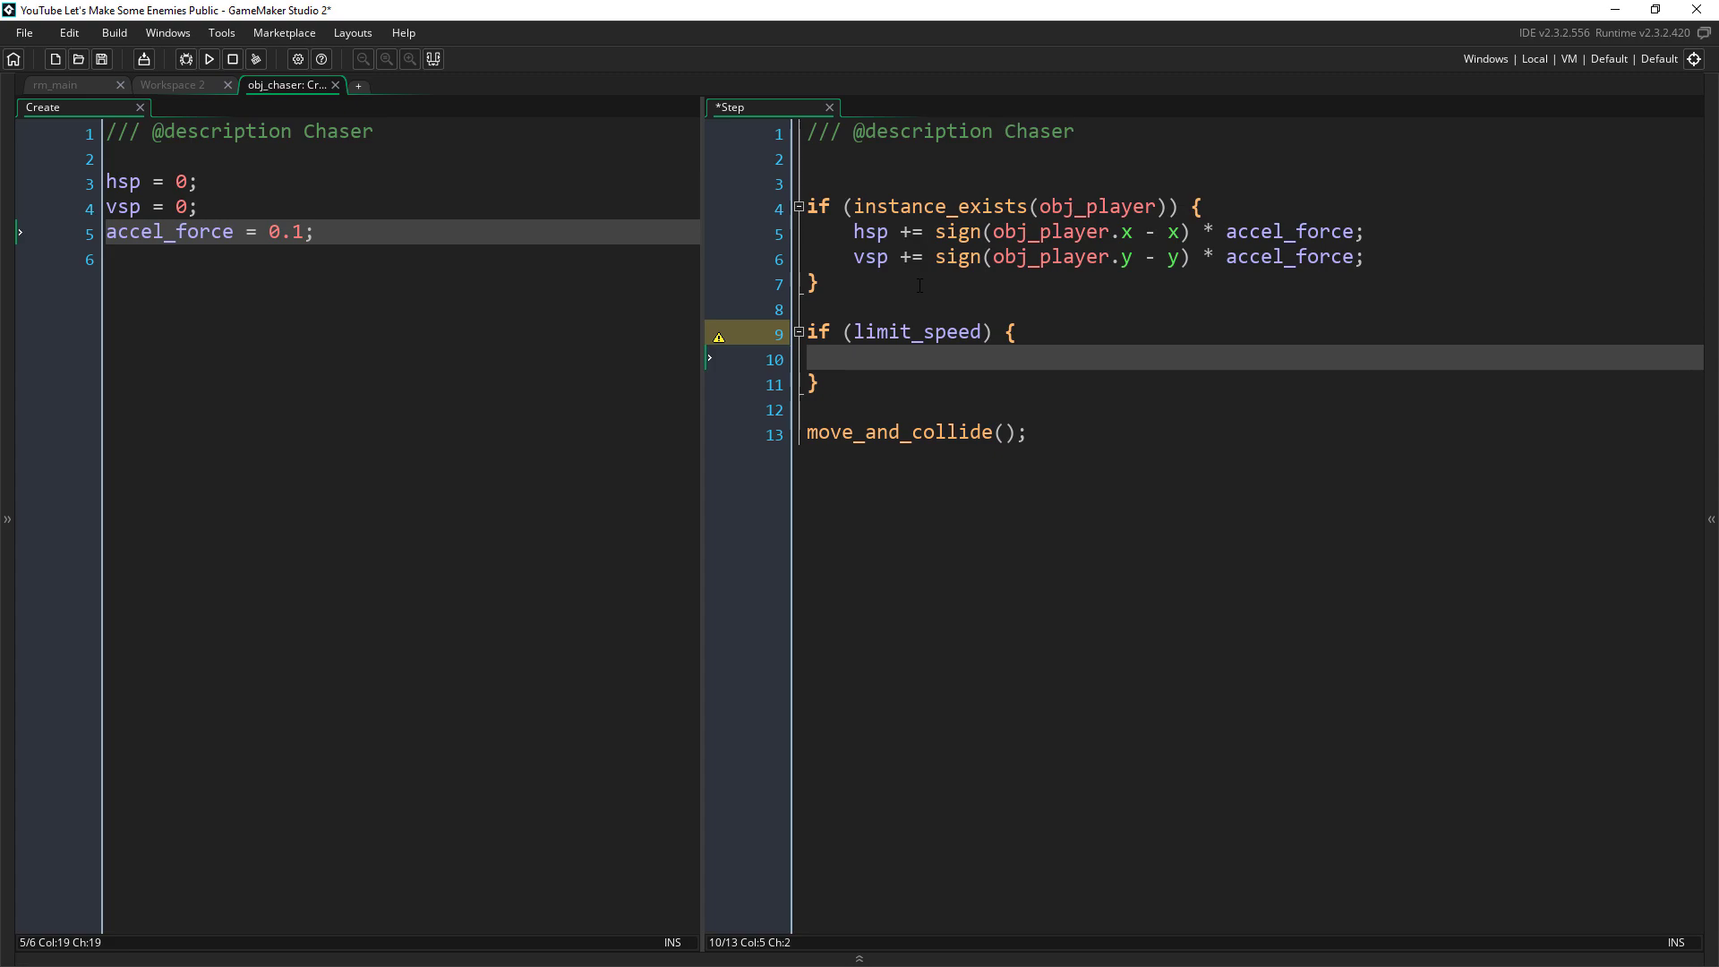
text(hsp = clamp(hsp, -)
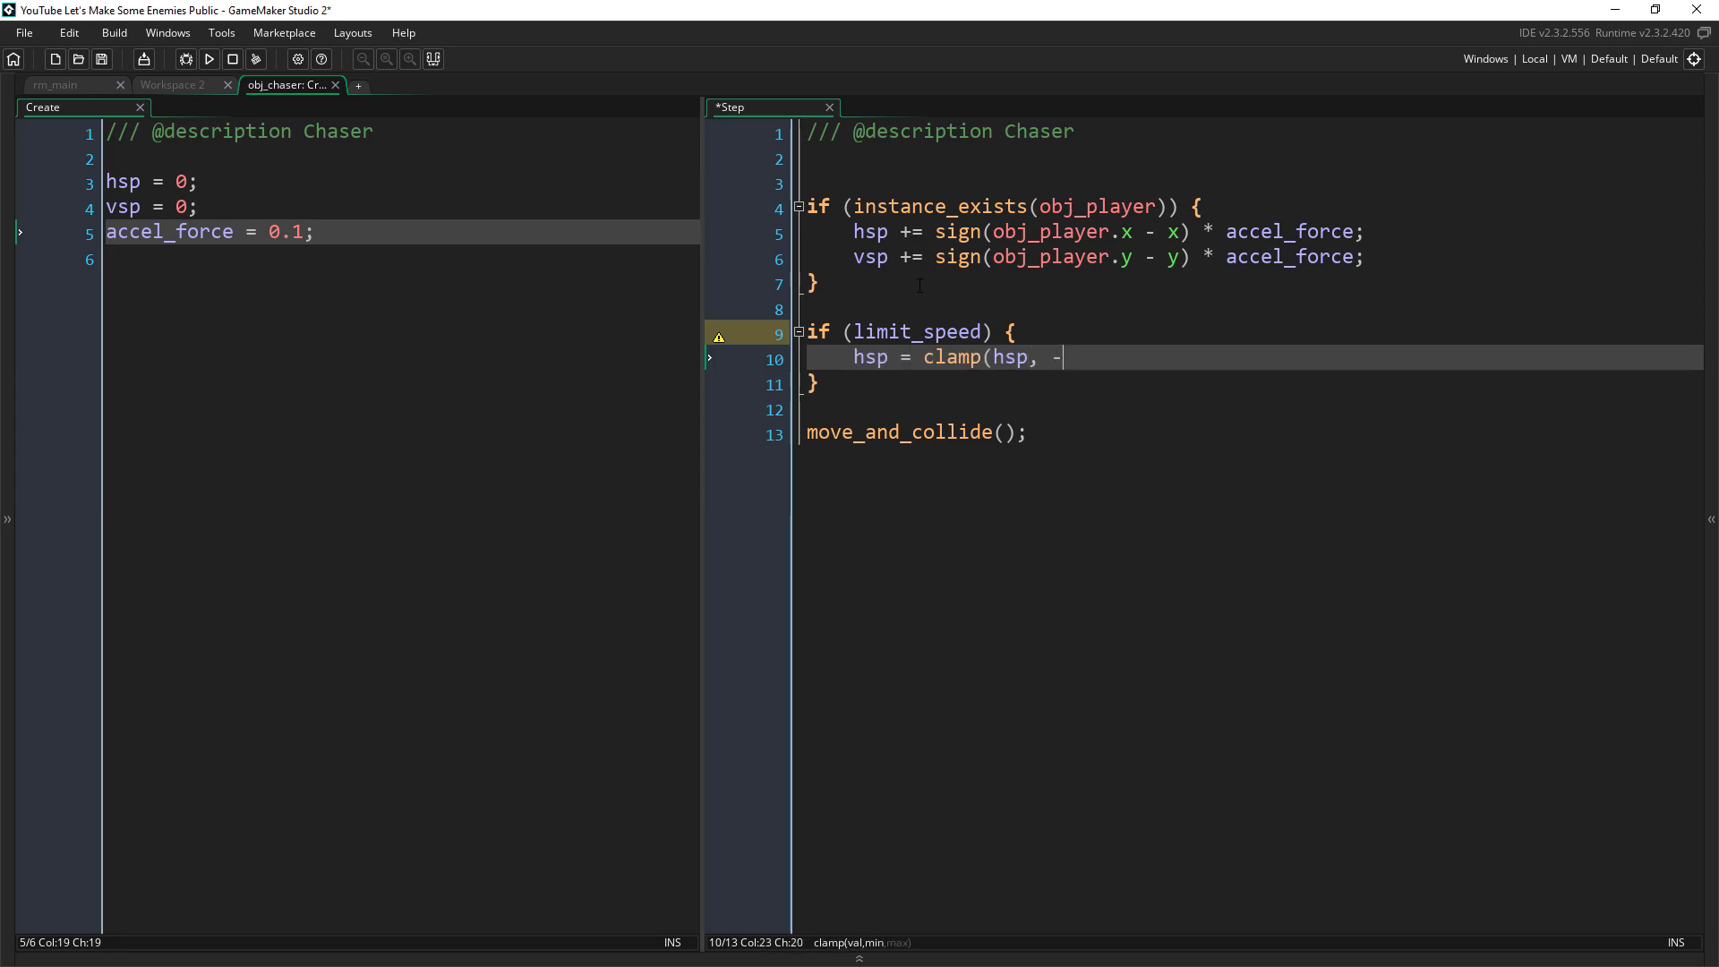
text(max_speed, max_speed);)
key(ctrl+d)
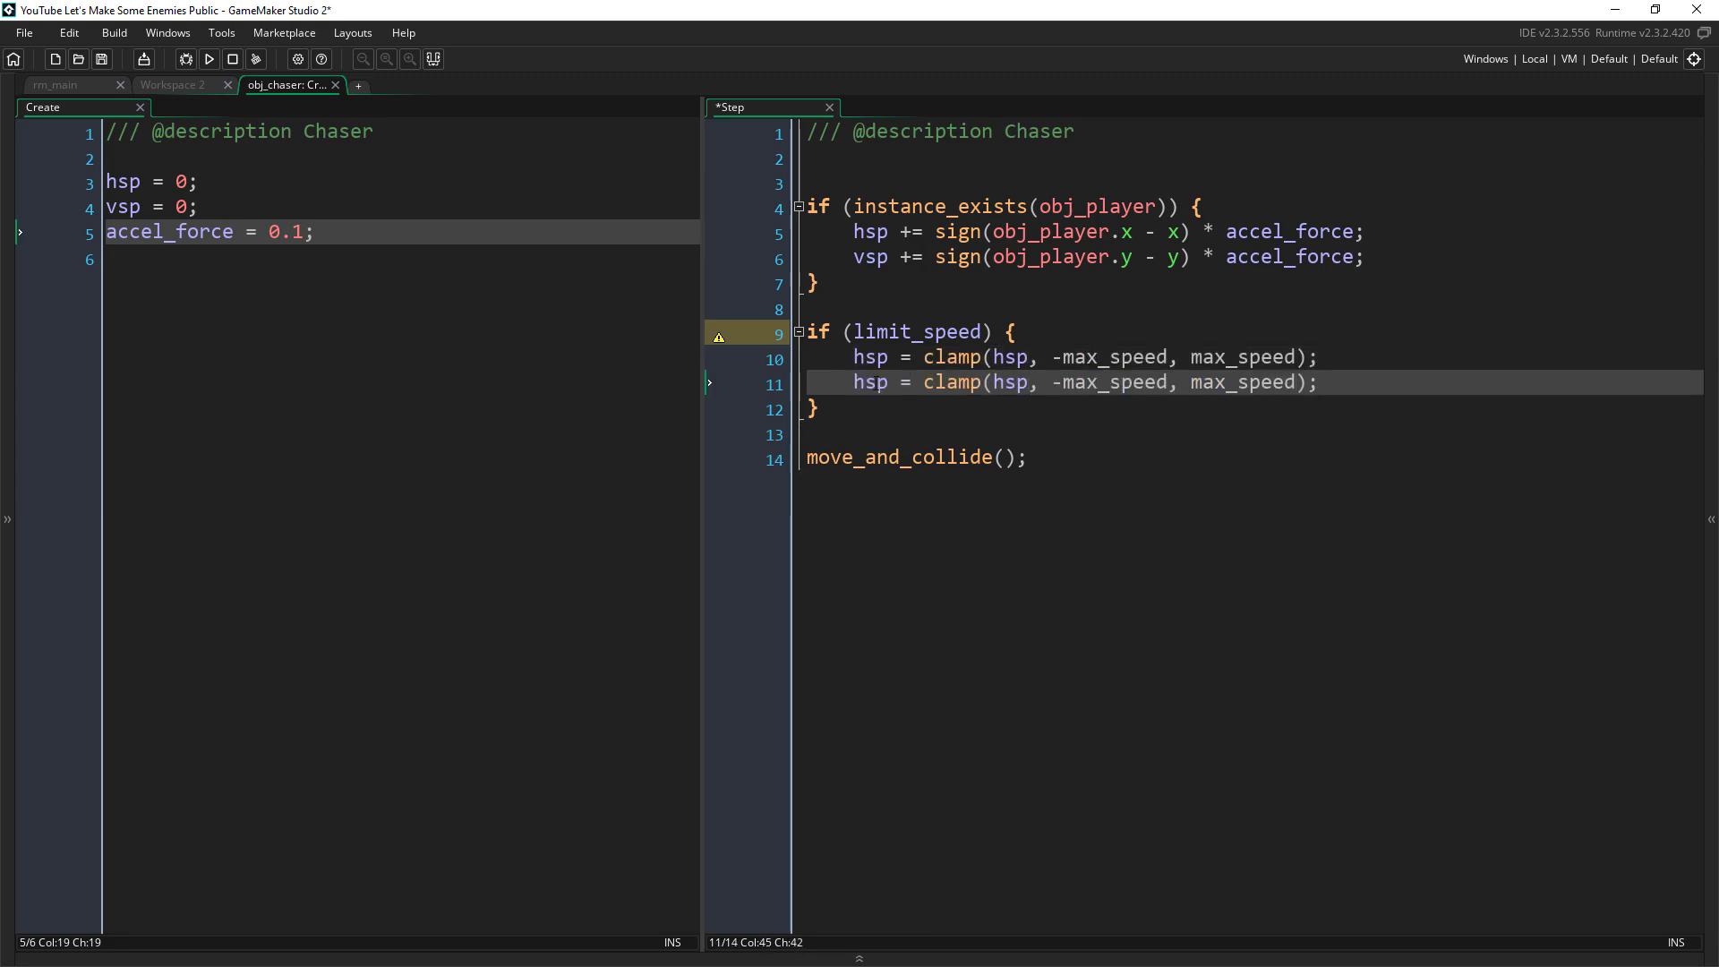
double_click(1010, 382)
text(vsp)
Add limit_speed = true and max_speed = 3 to the Create code
click(1049, 428)
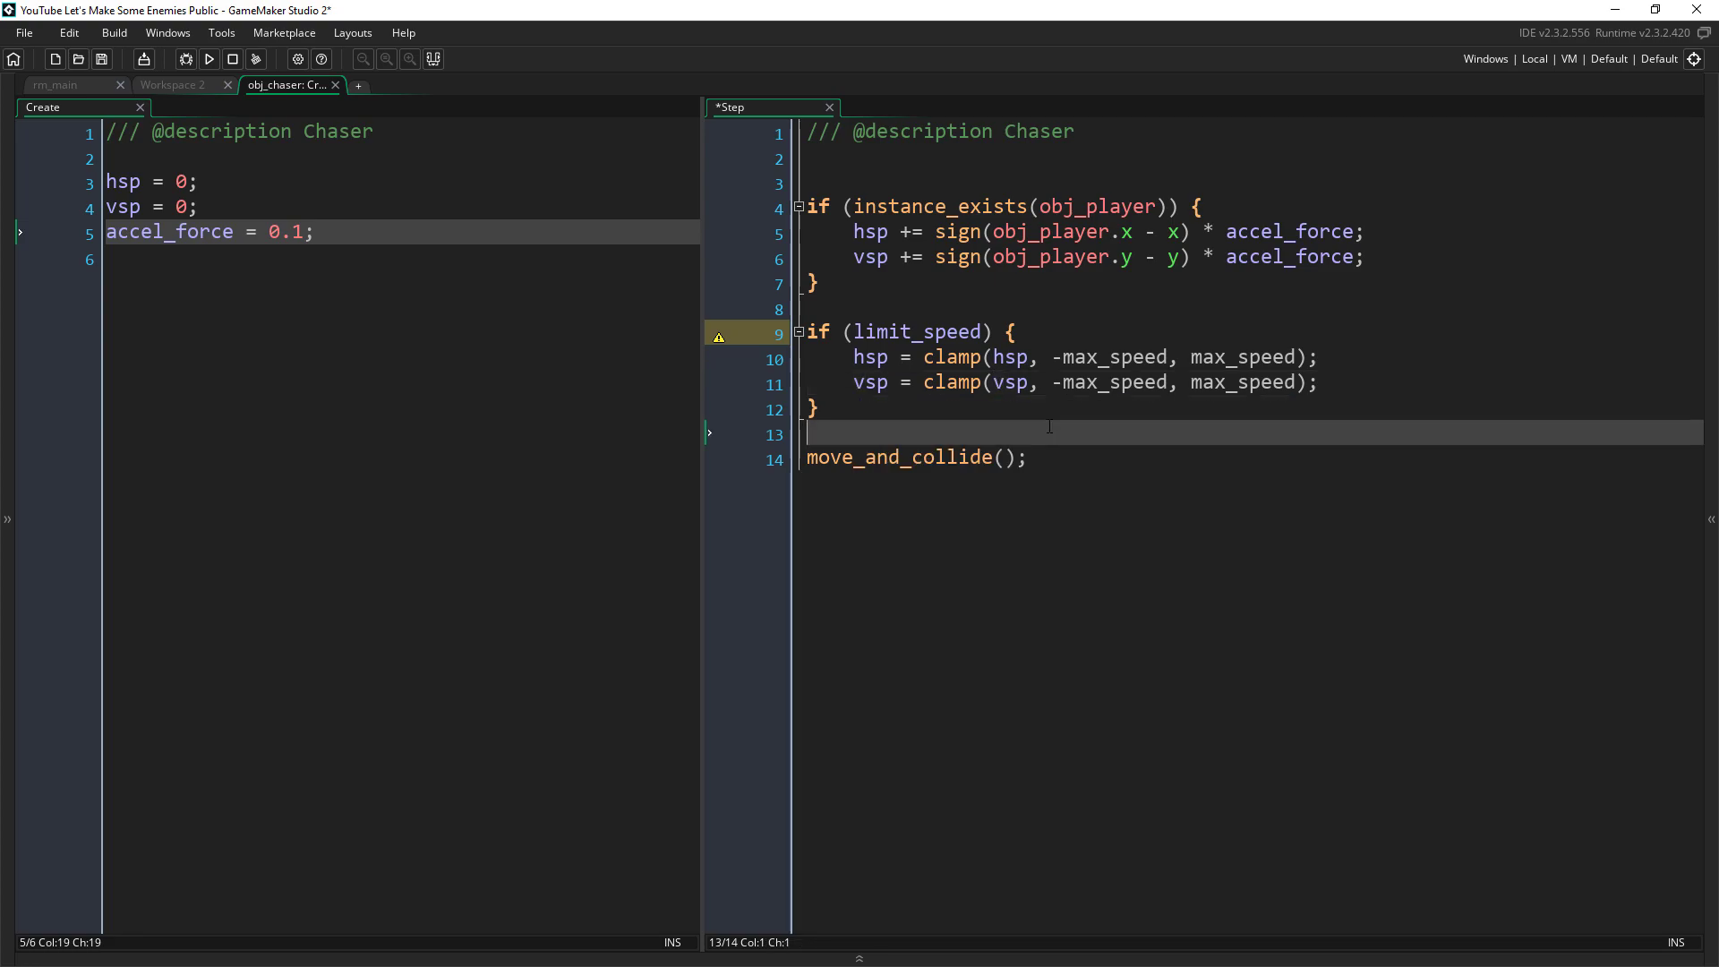
click(340, 255)
text(limit_speed = )
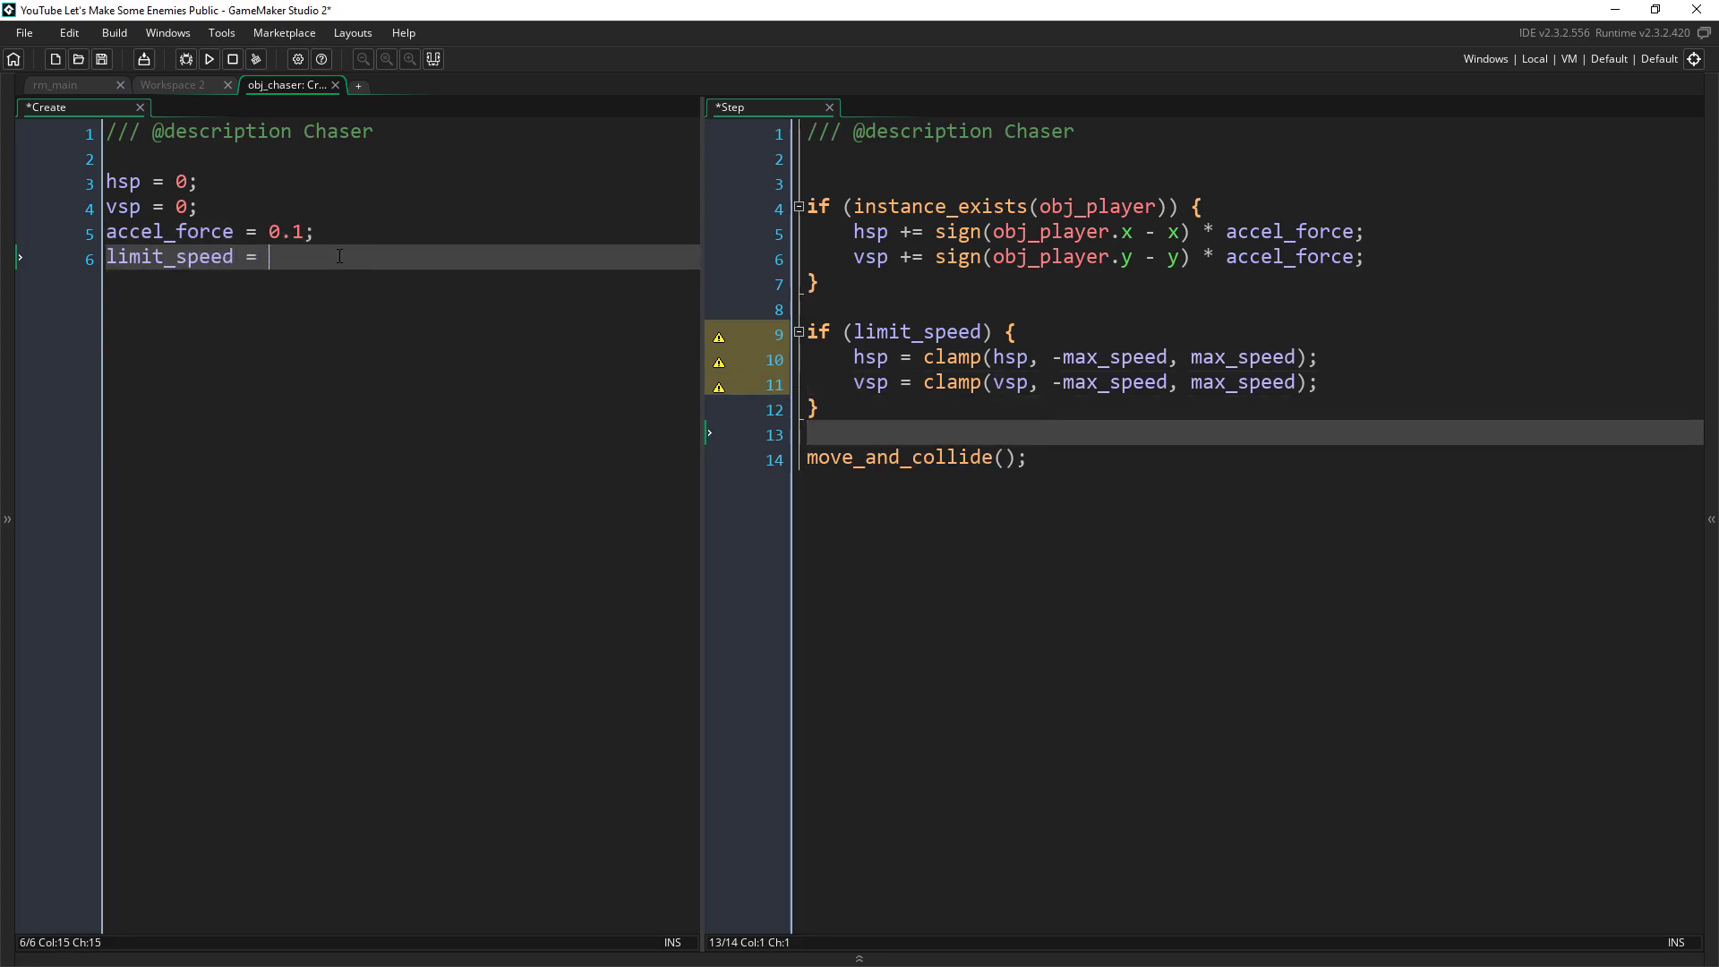
text(true;)
key(Return)
text(max_speed = 3;)
Run the game and move the player around to test the speed-limited chasers
key(F5)
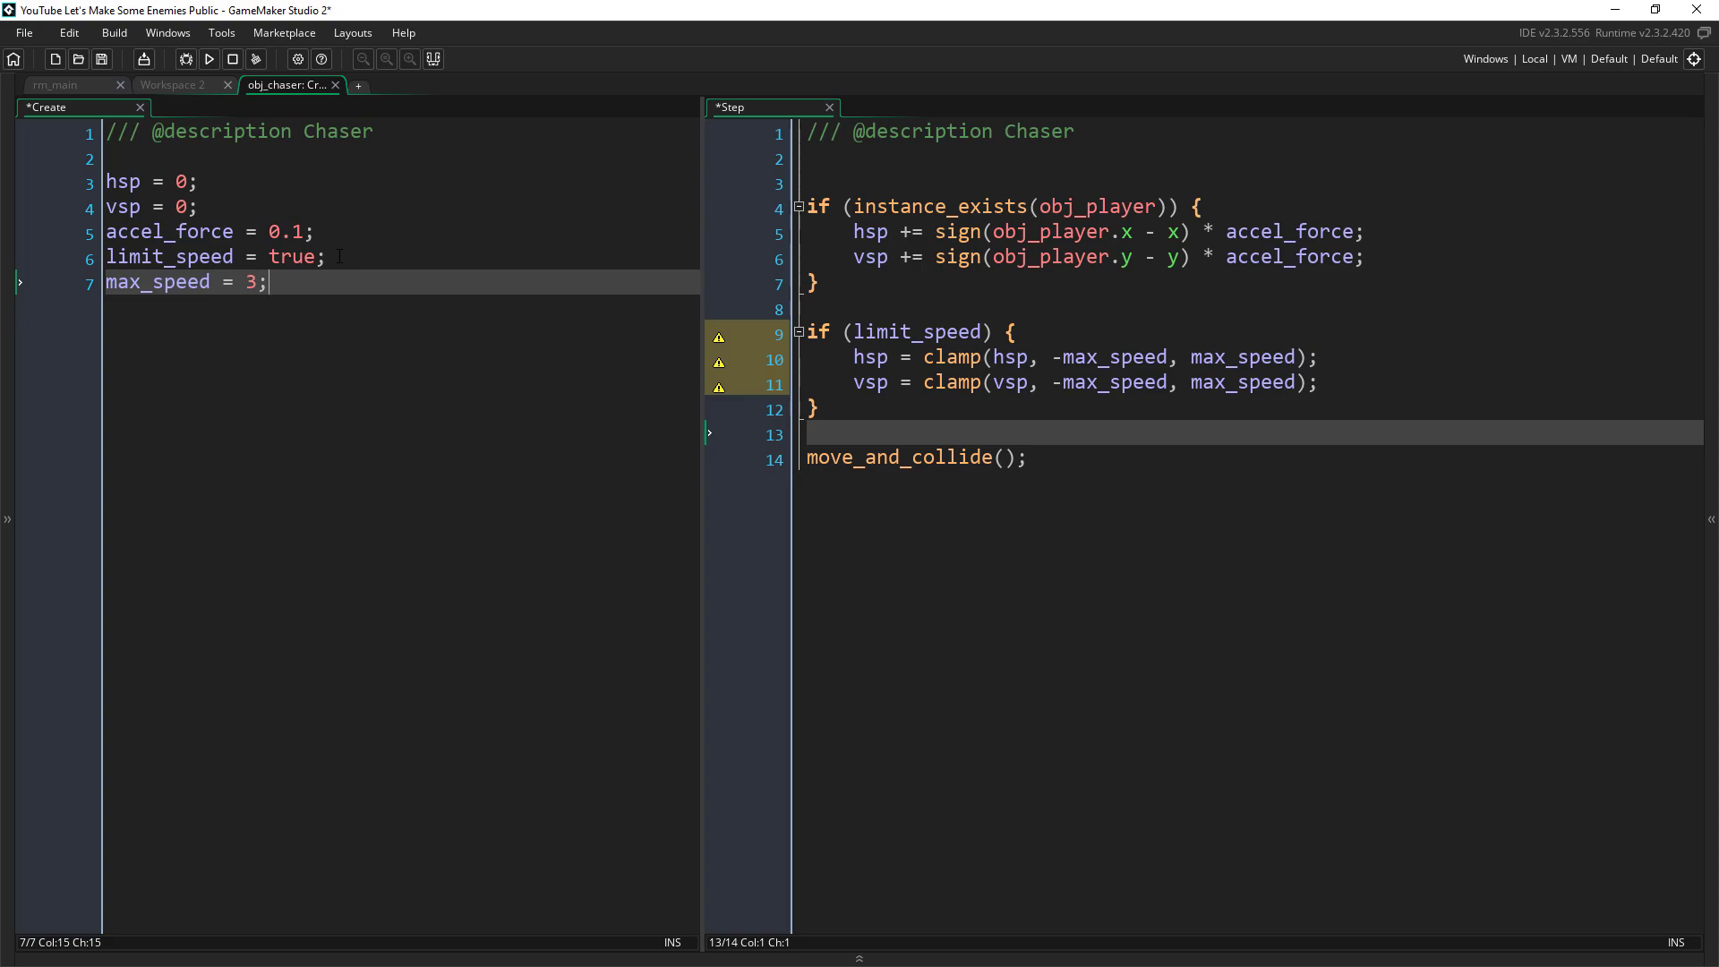
key(Right)
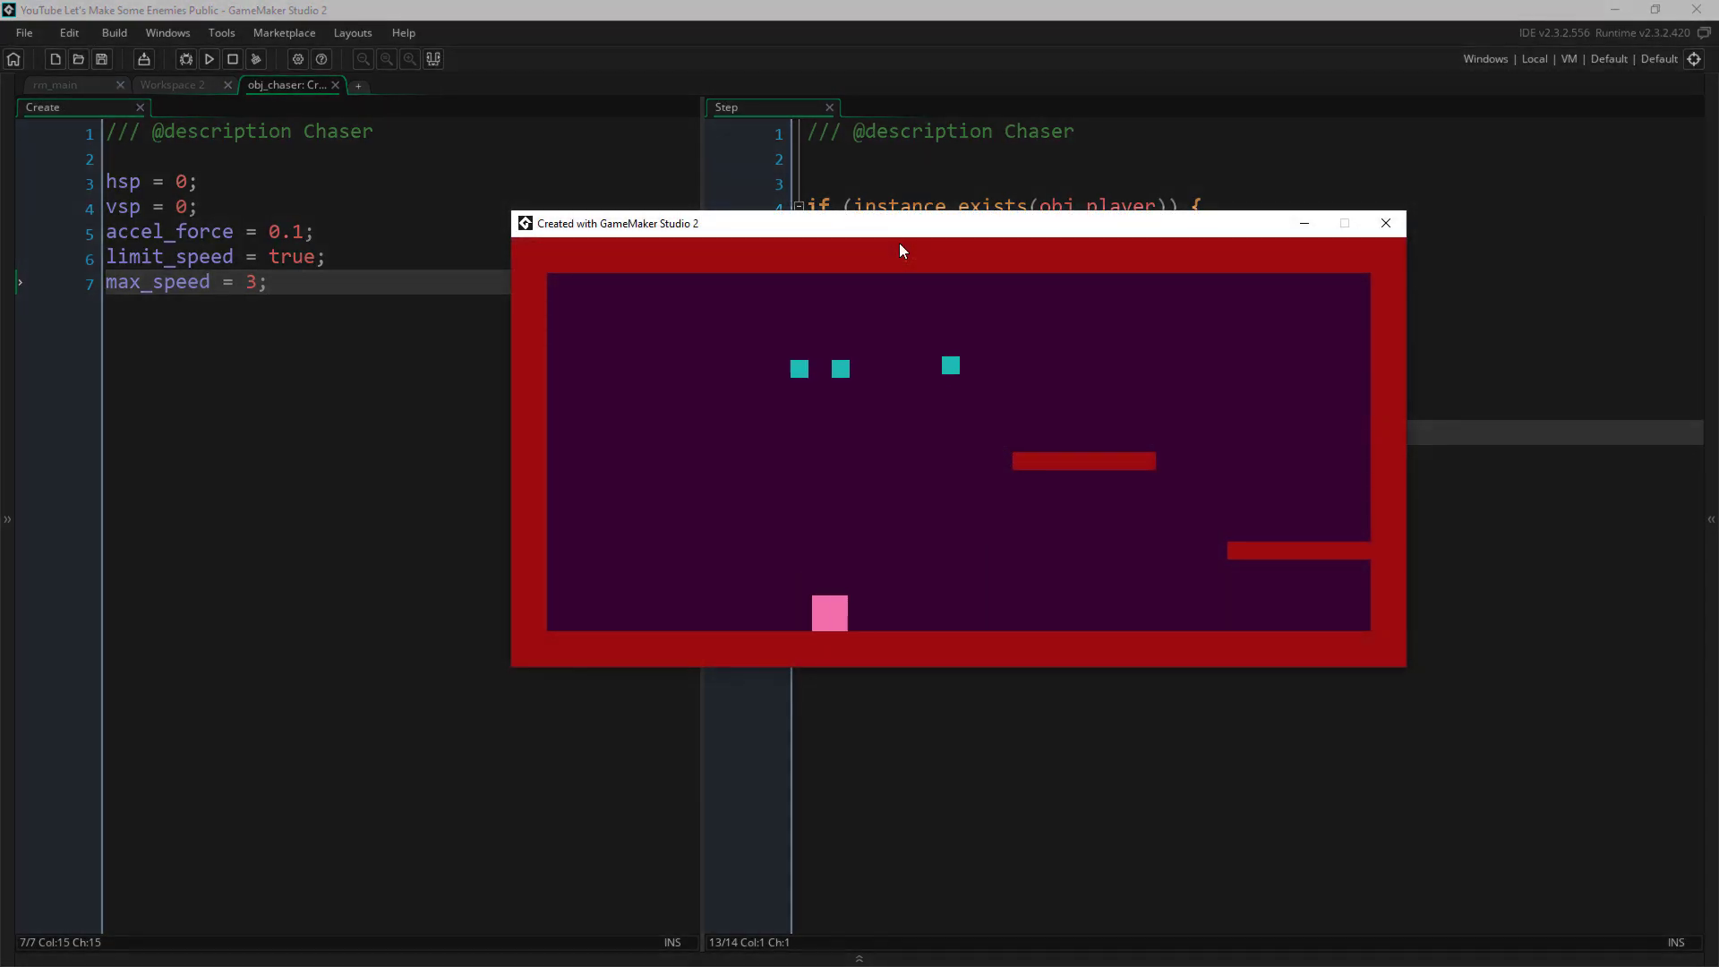
key(space)
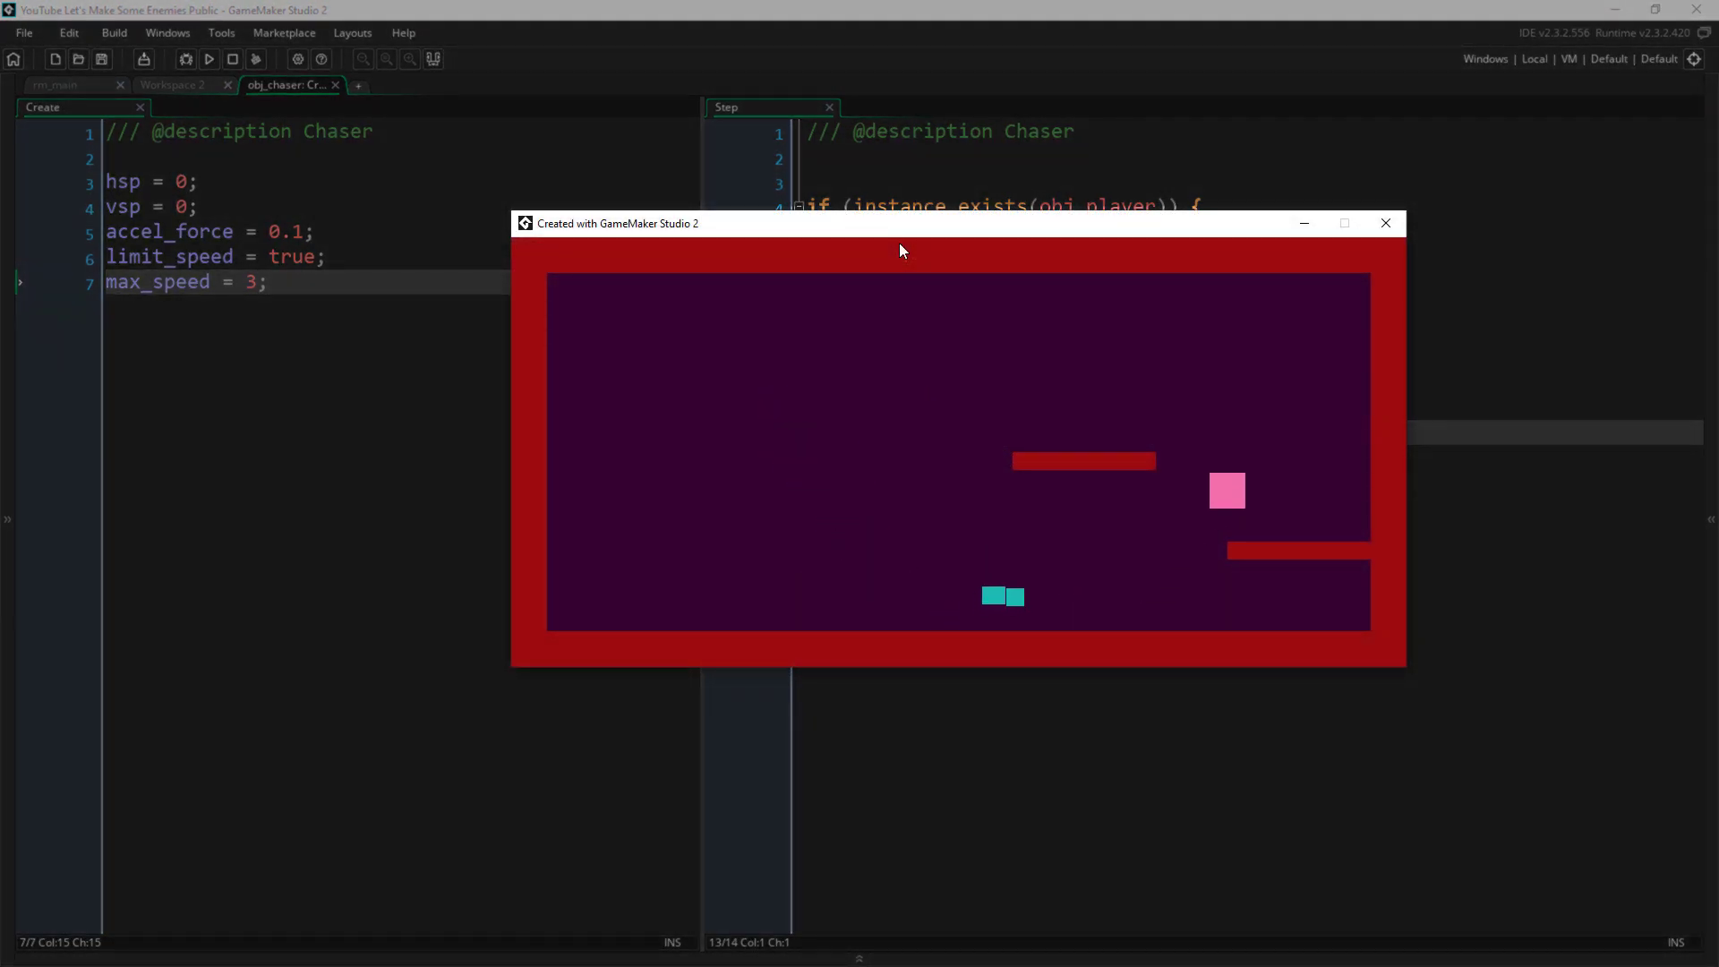
key(Left)
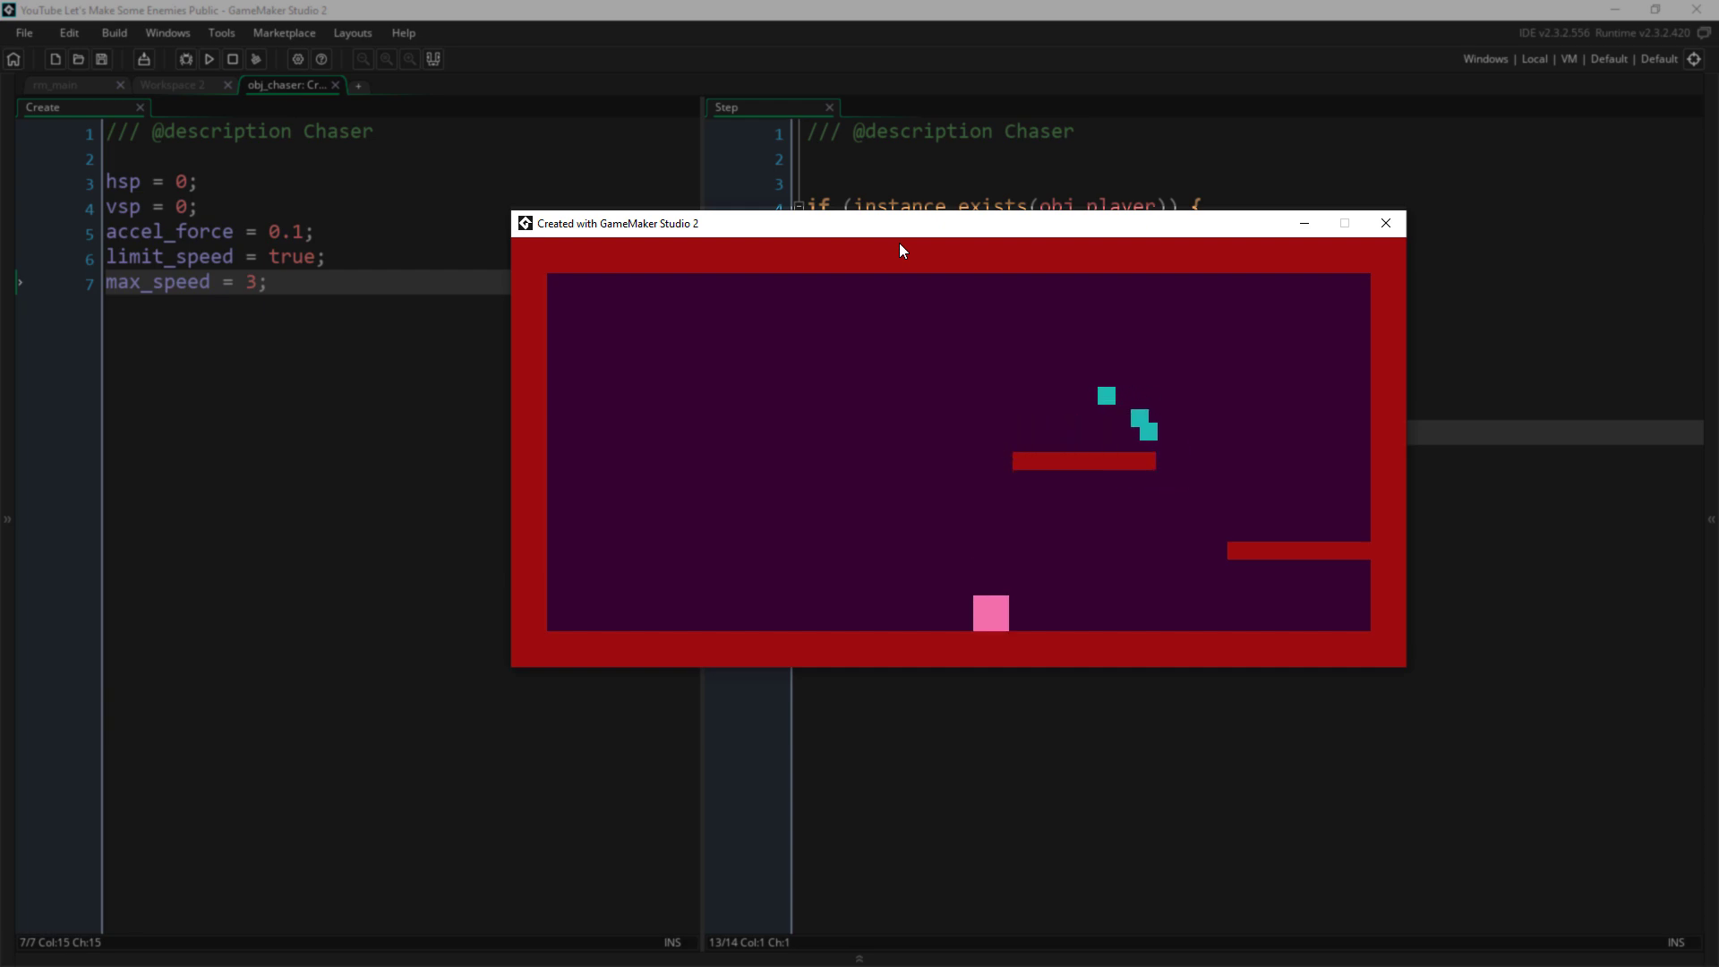
key(Right)
key(Escape)
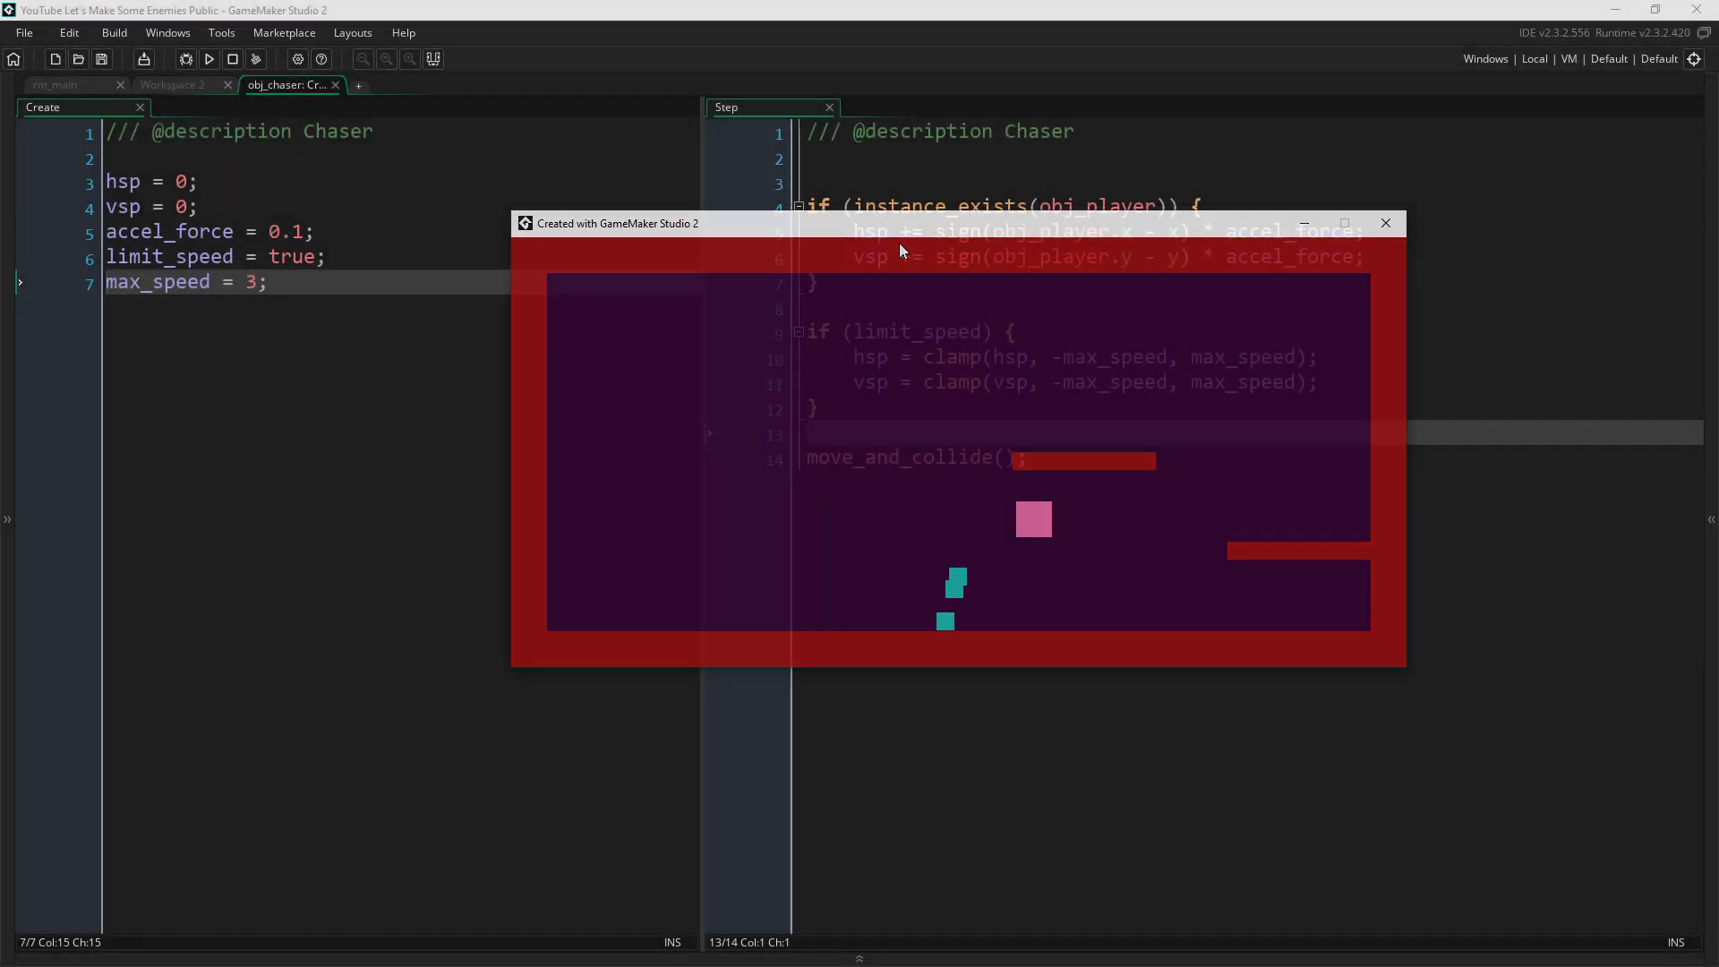
Set limit_speed to false in Create and run the game again
click(317, 257)
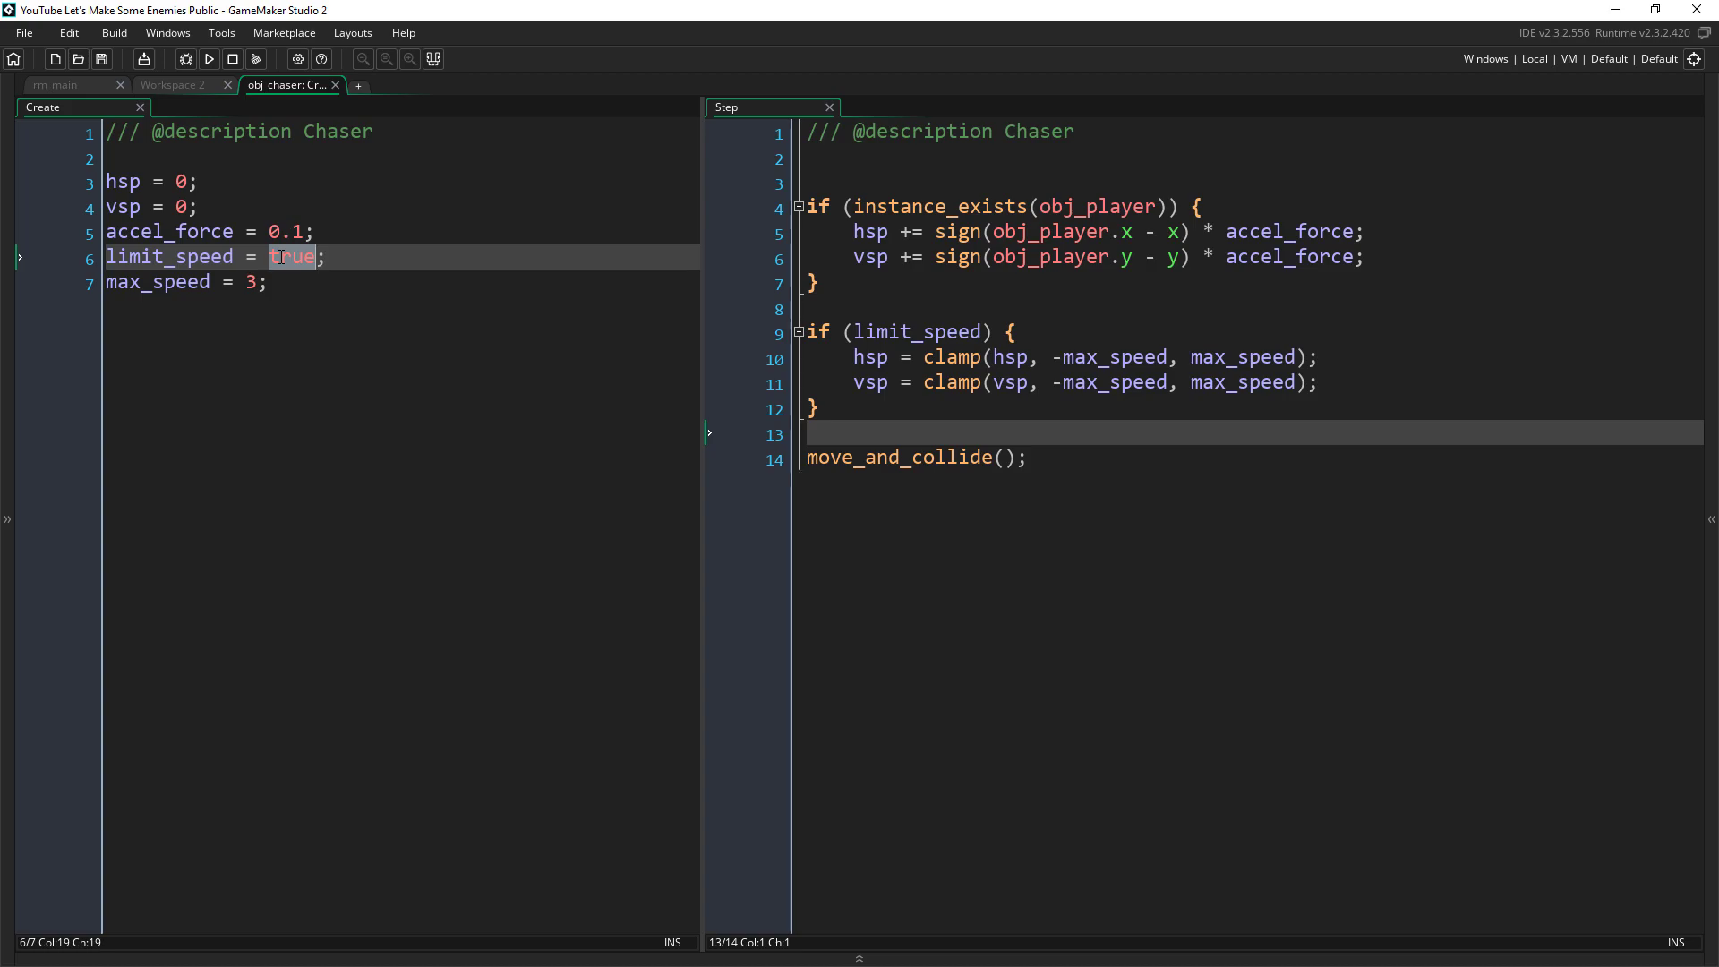
text(false)
key(F5)
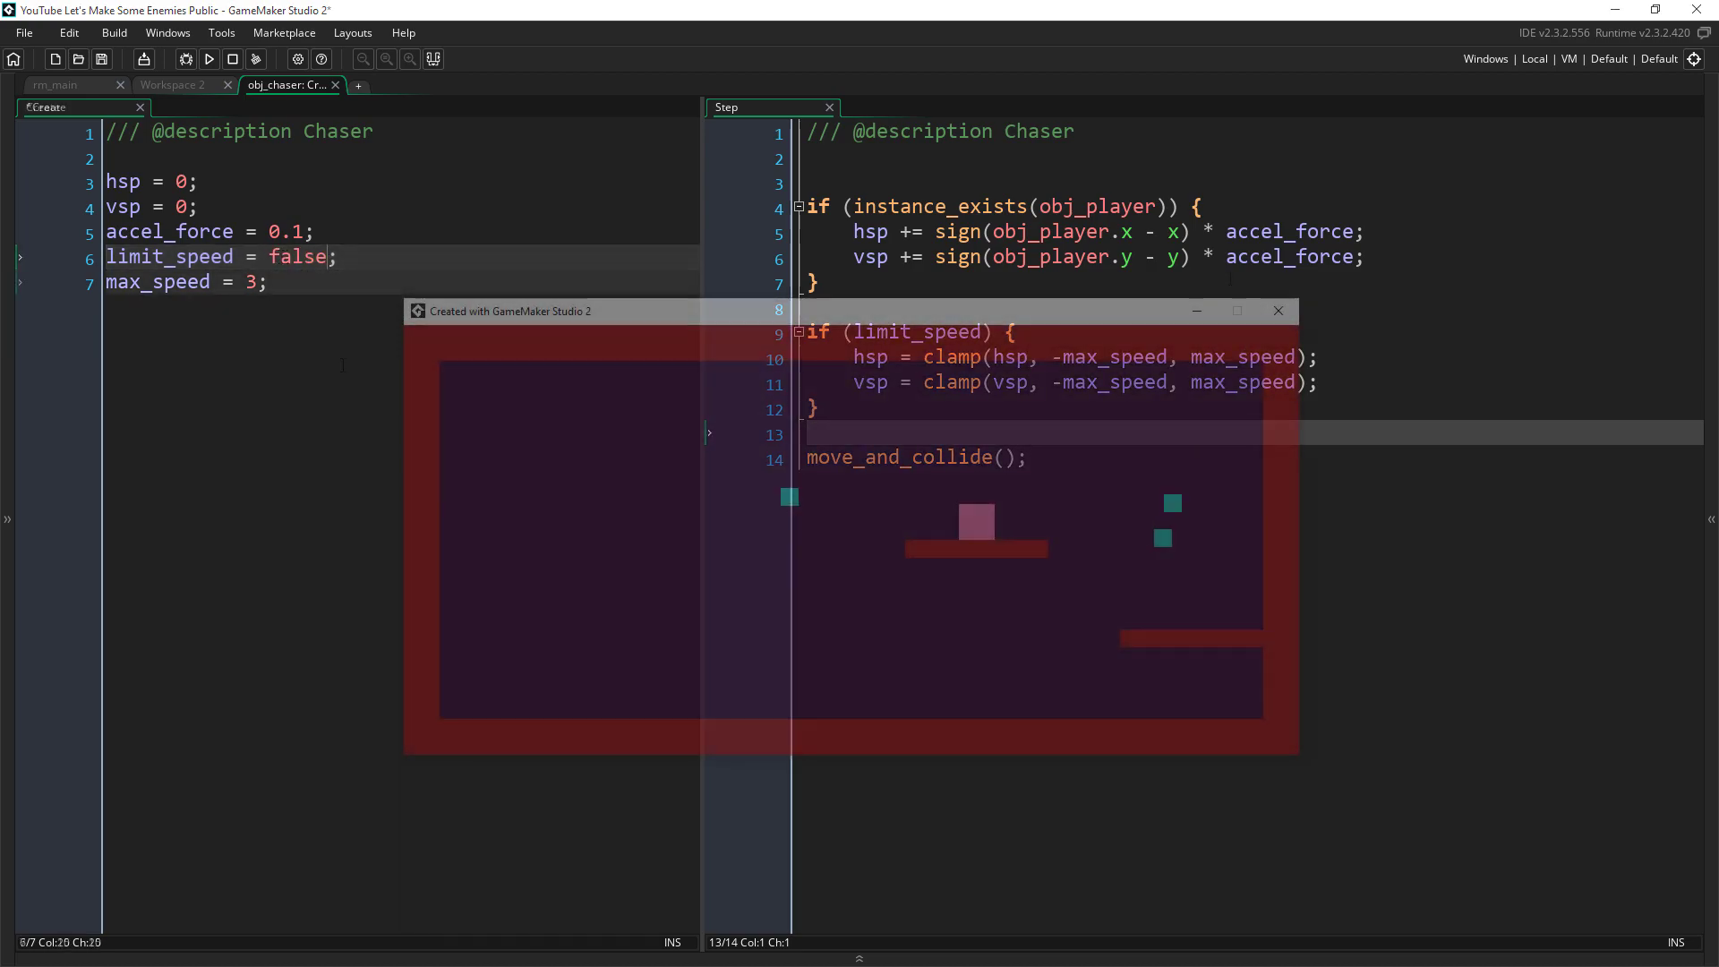
key(Down)
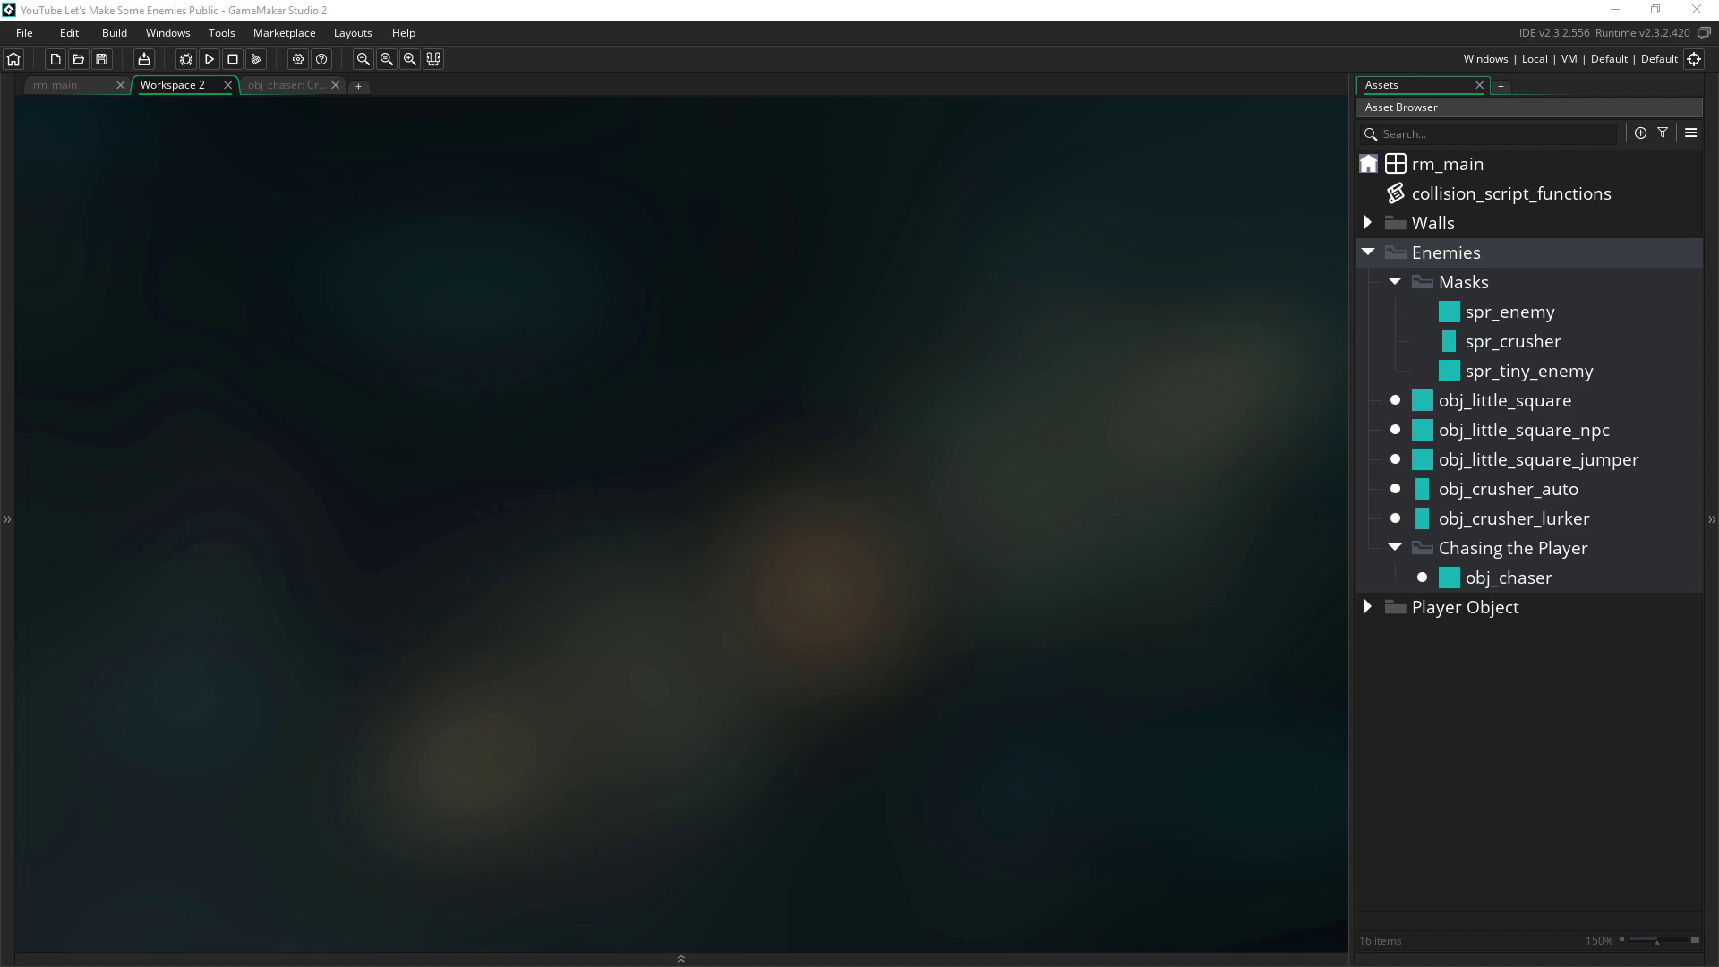
Duplicate obj_crusher_lurker as obj_moving_crusher and move it into the Chasing the Player folder
click(1448, 527)
key(ctrl+d)
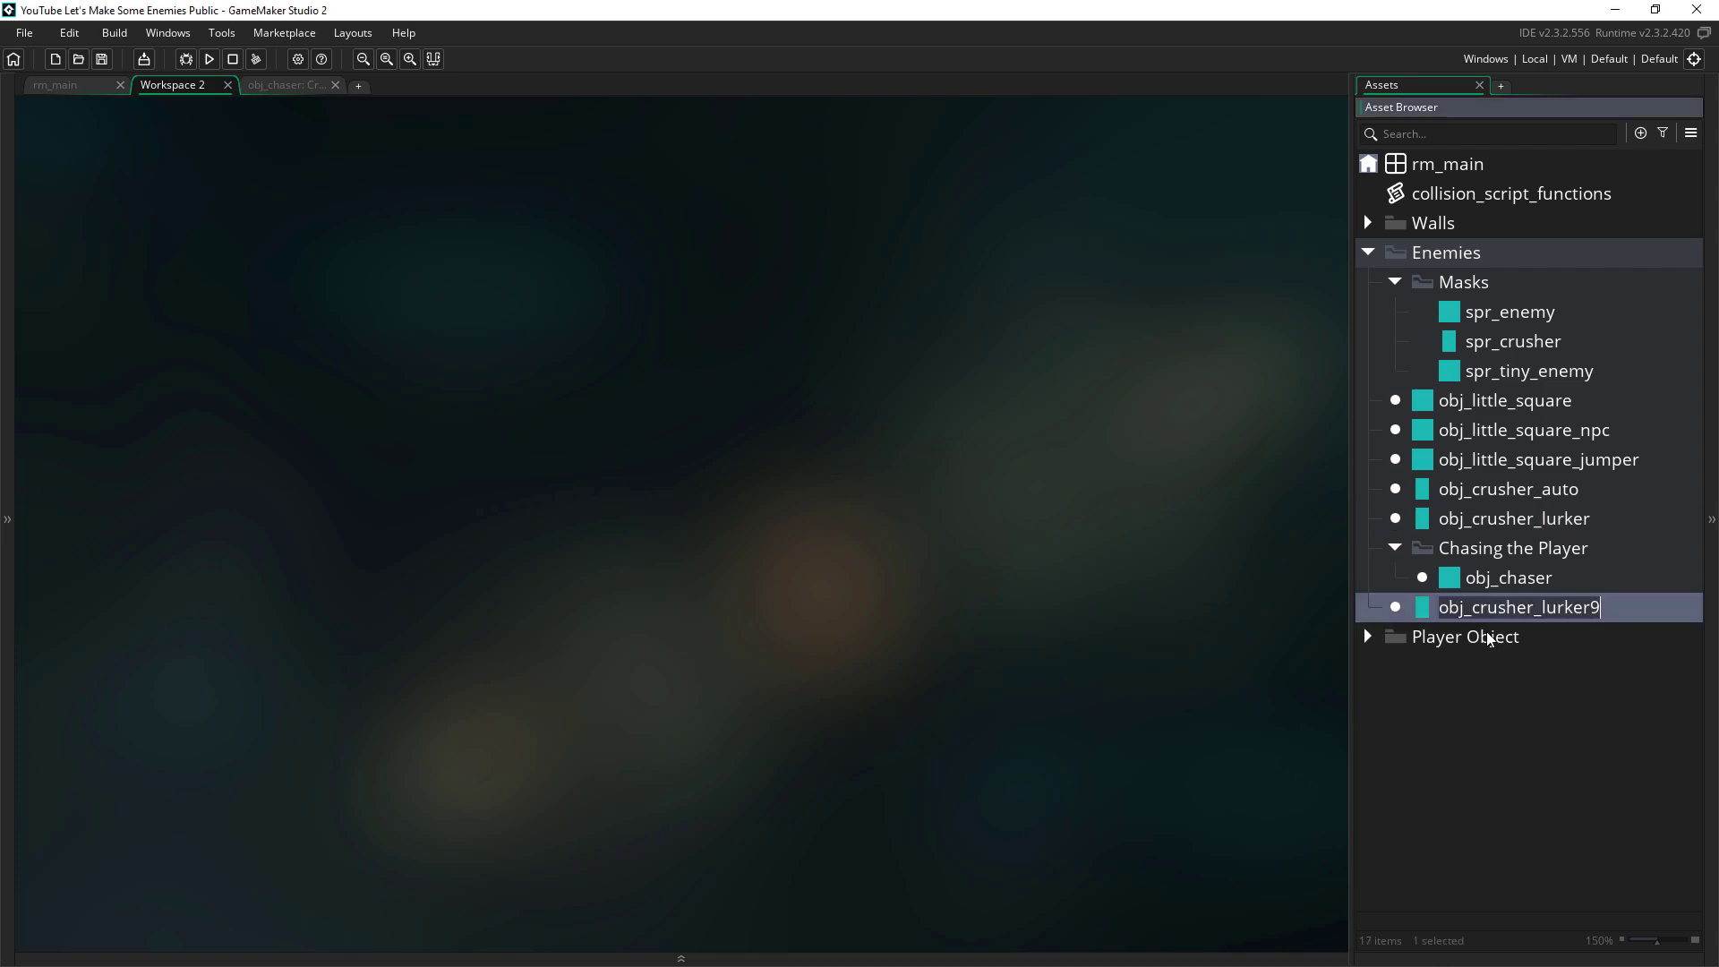
text(obj_moving_)
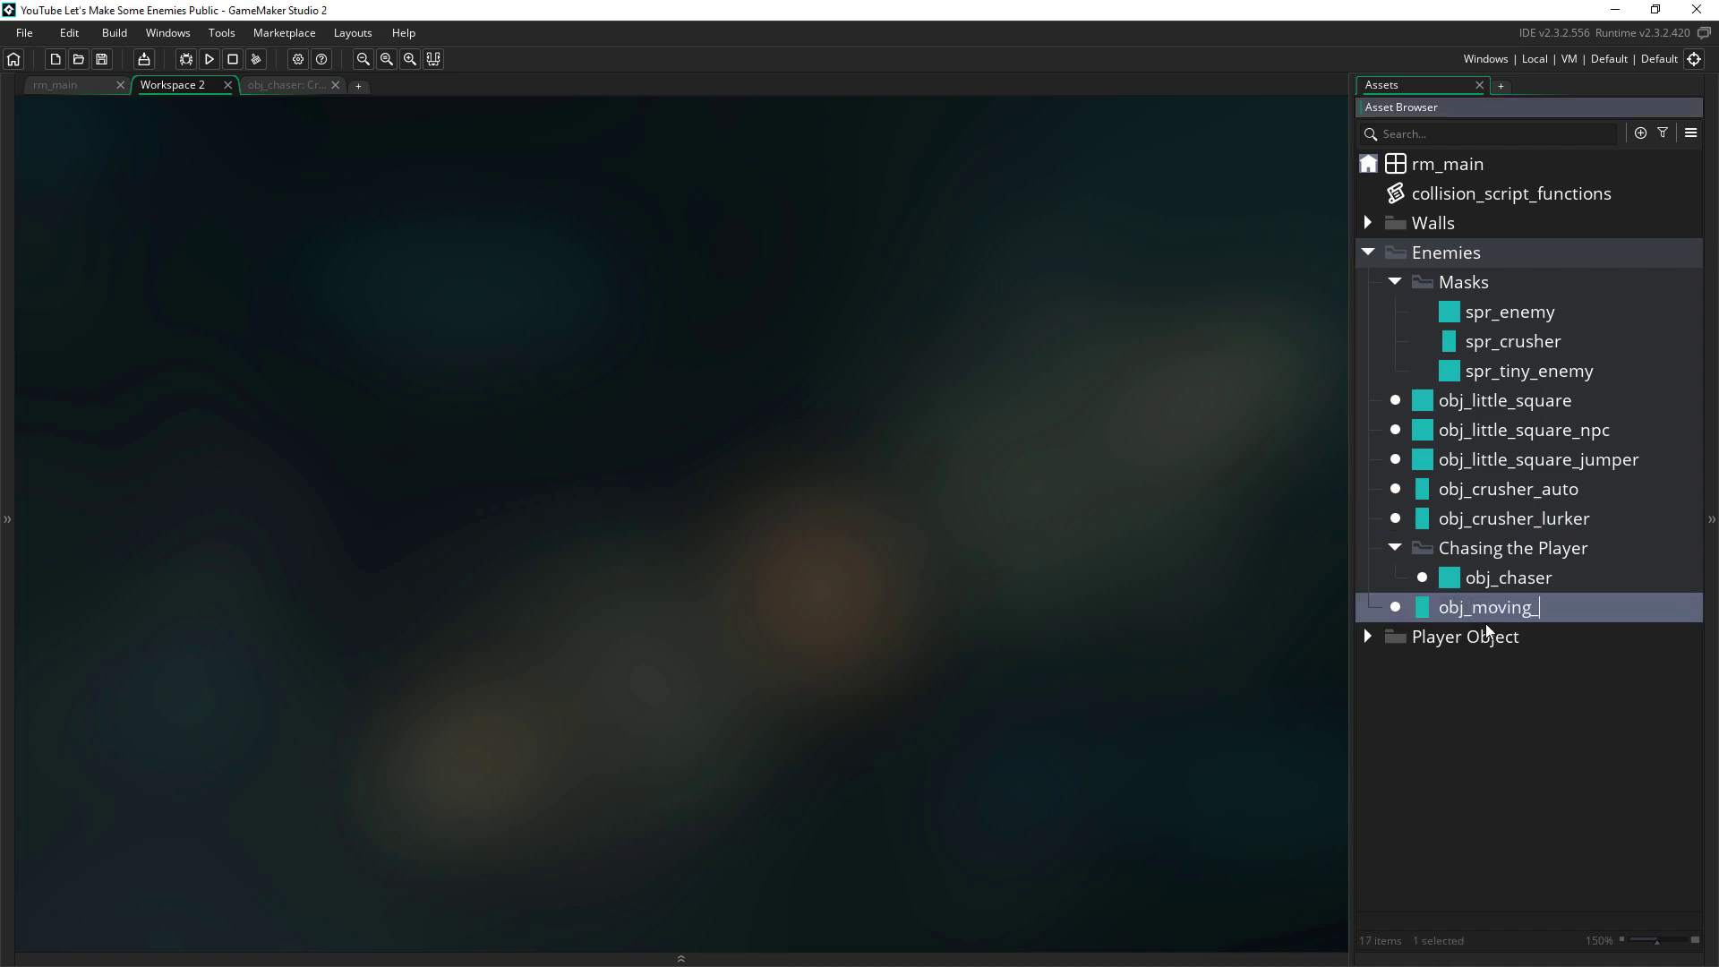
text(crusher)
key(Return)
drag(1491, 606, 1497, 551)
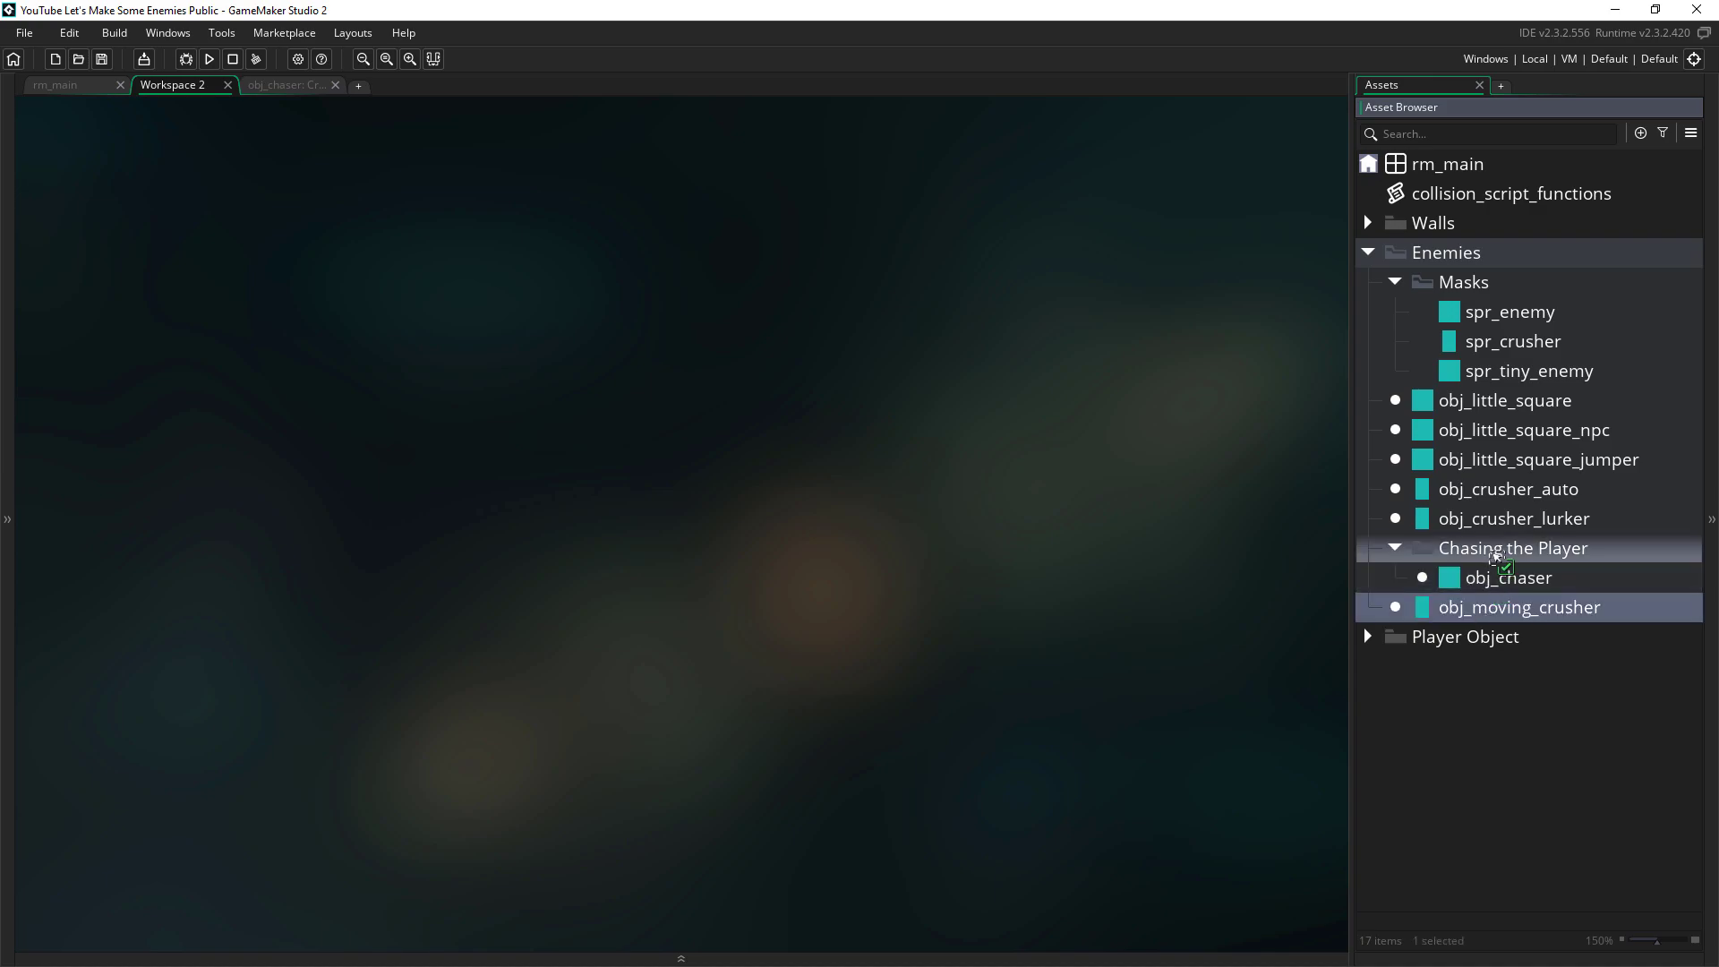
In obj_moving_crusher's Step code, replace the WAITING state name with SEEKING
double_click(1485, 613)
double_click(396, 268)
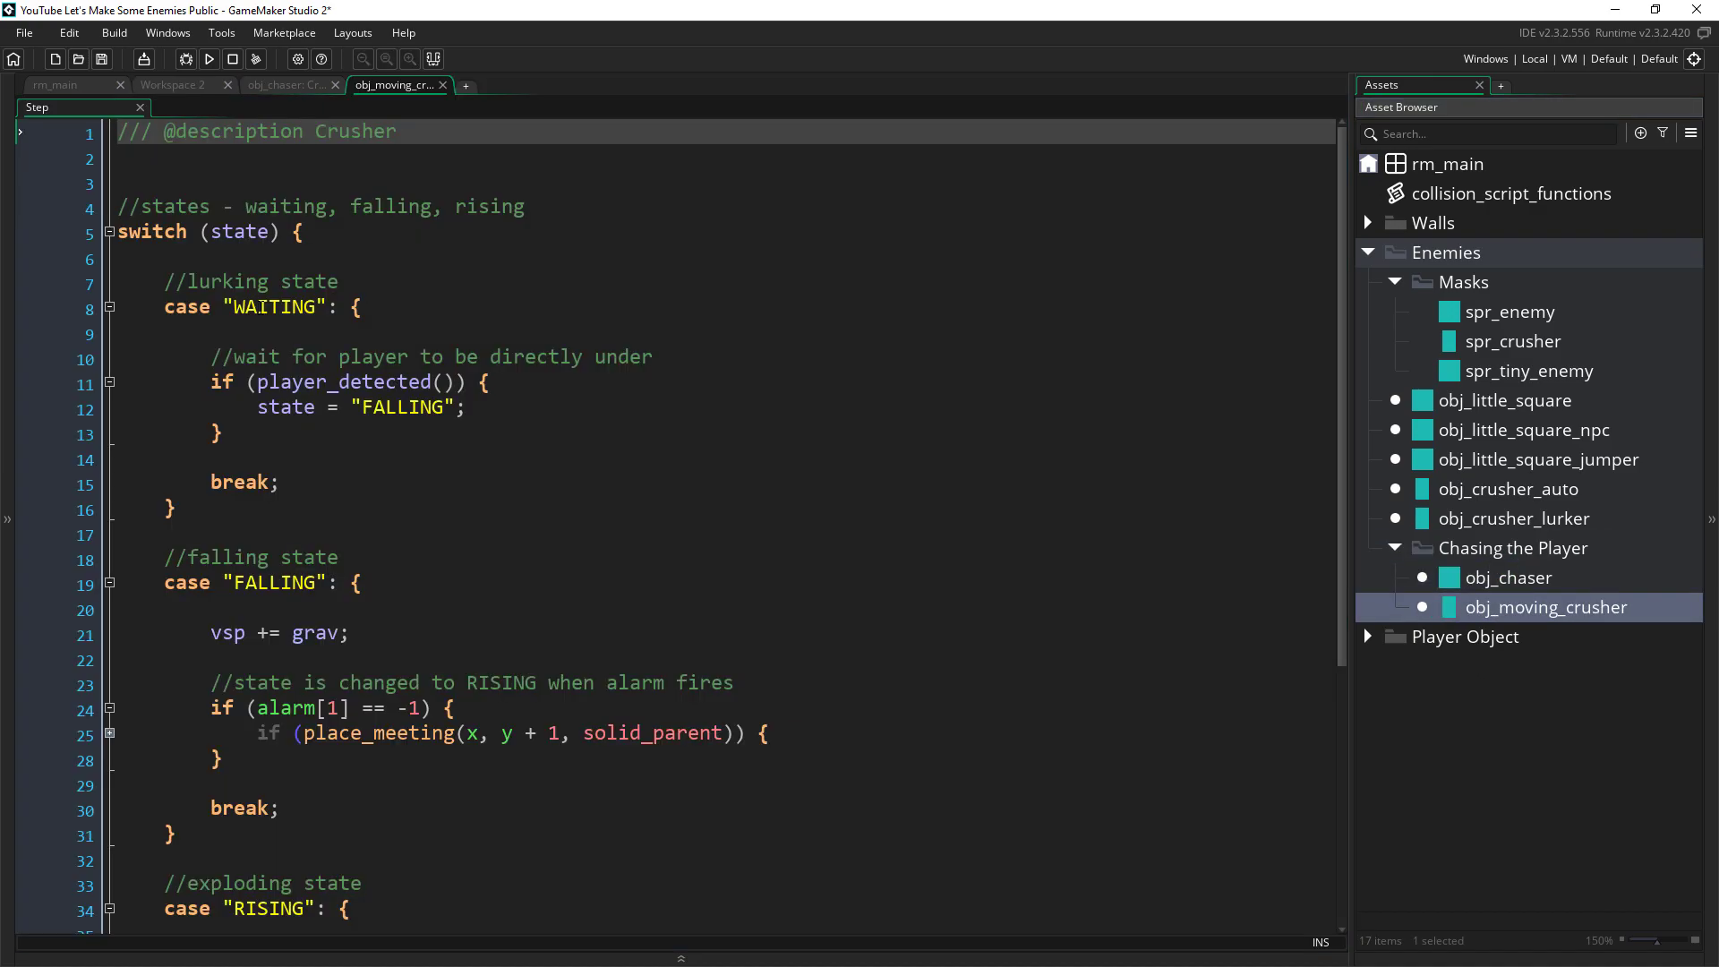
double_click(270, 307)
text(SEEKING)
key(ctrl+f)
text(waitin)
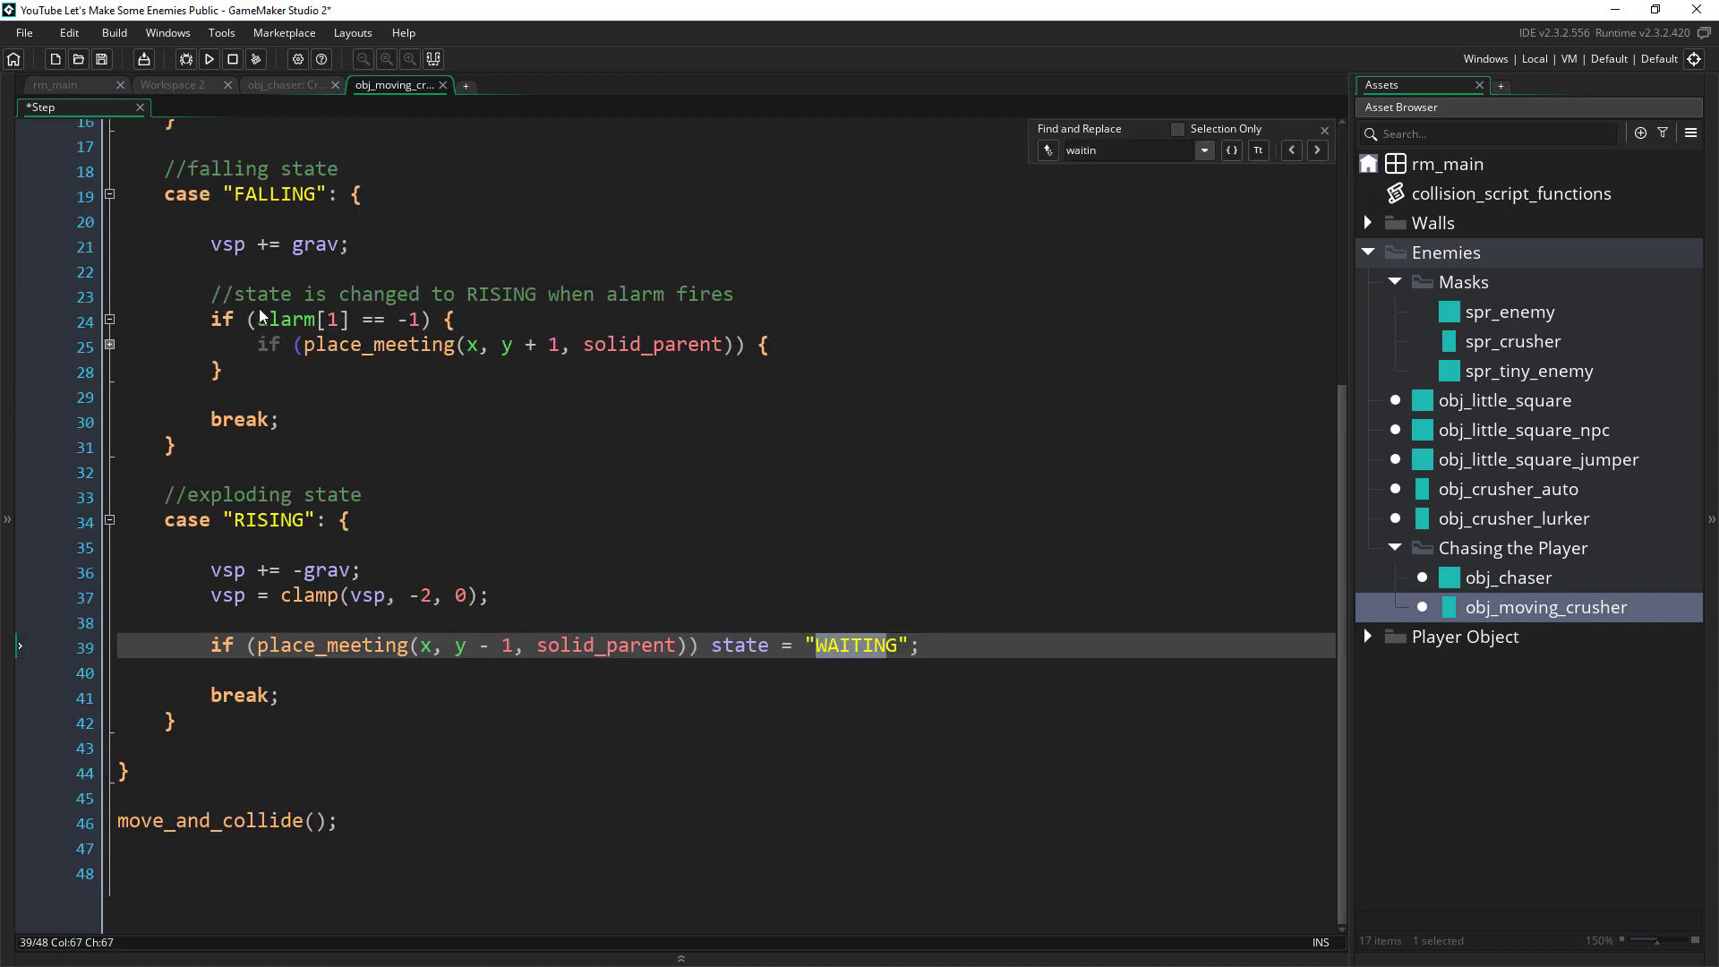
double_click(856, 645)
text(SEEKING)
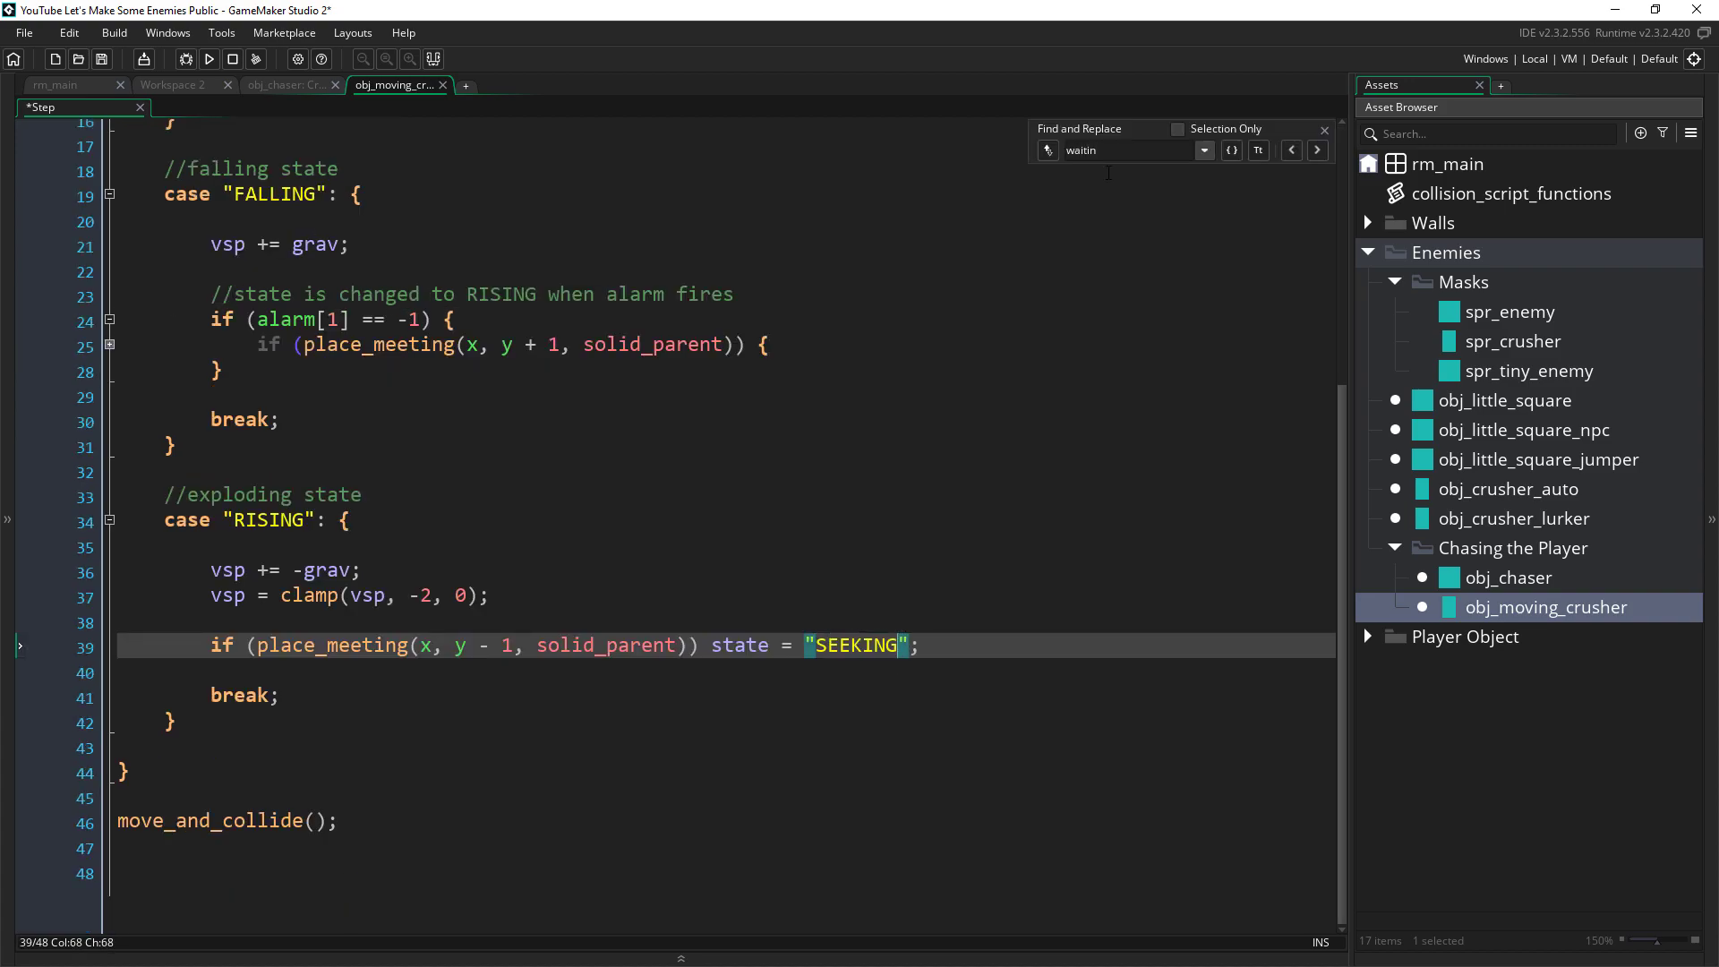
click(1316, 150)
Change 'waiting' and 'lurking' in the state comments to 'seeking'
double_click(273, 208)
text(//states - S, falling, rising)
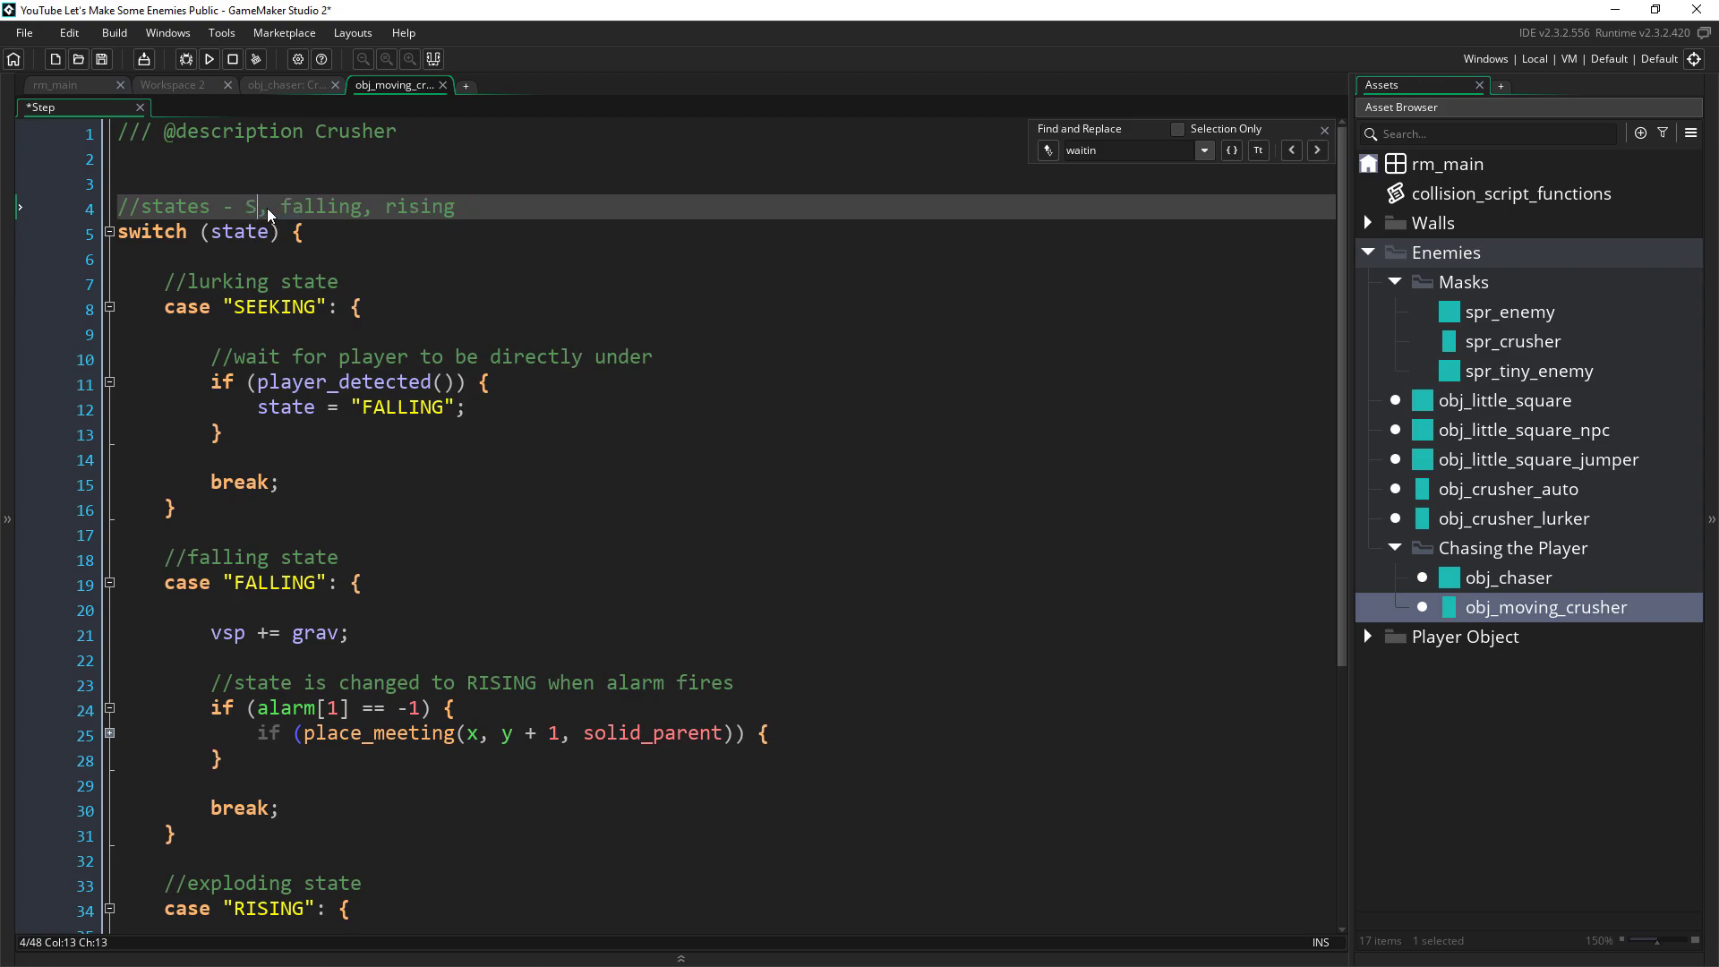
text(seeking)
double_click(226, 282)
text(see)
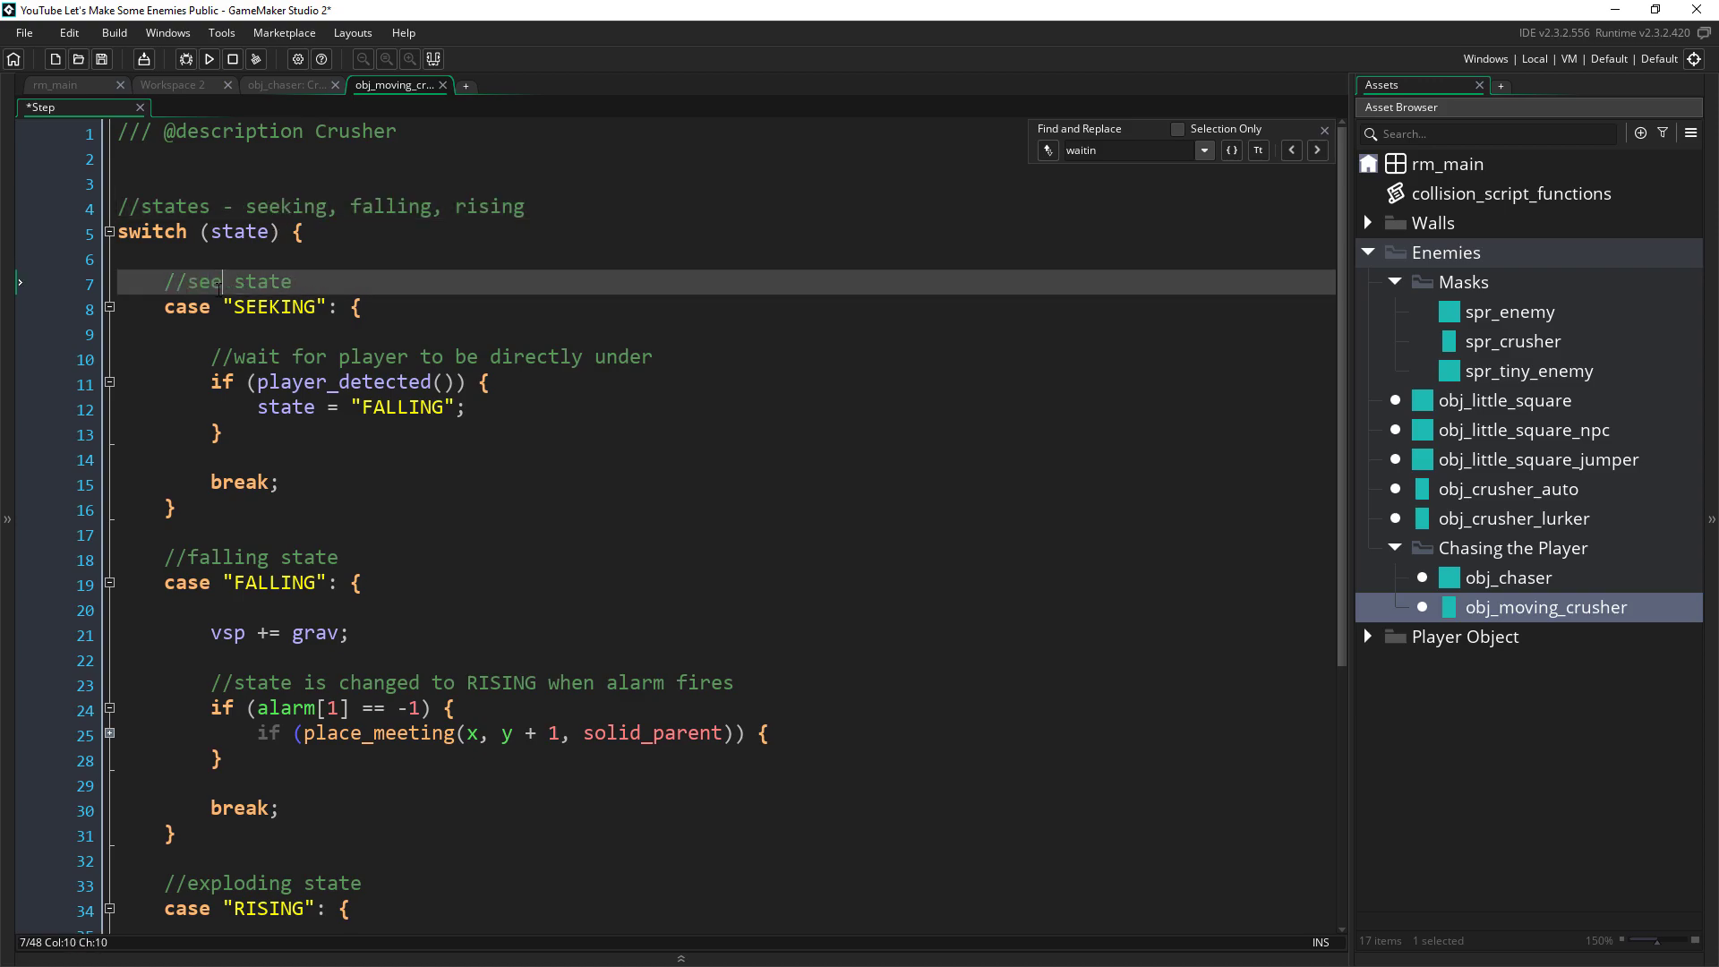
text(king)
click(436, 315)
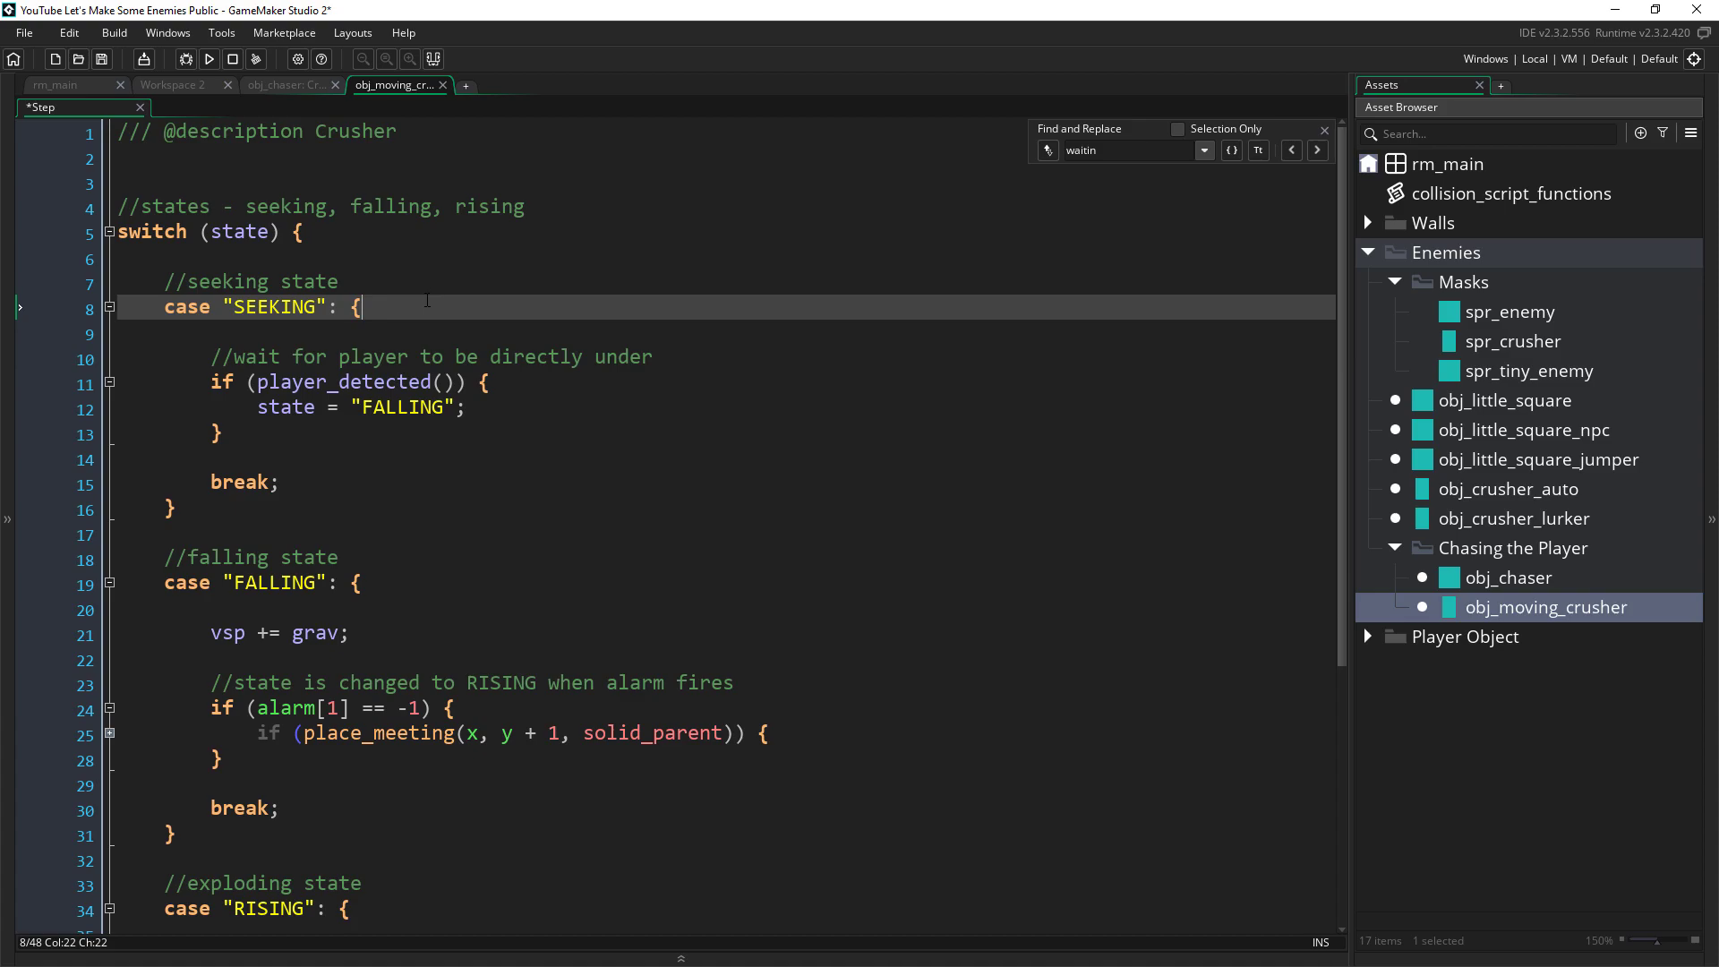
Paste obj_chaser's movement and clamp code into the SEEKING case and indent it
click(287, 84)
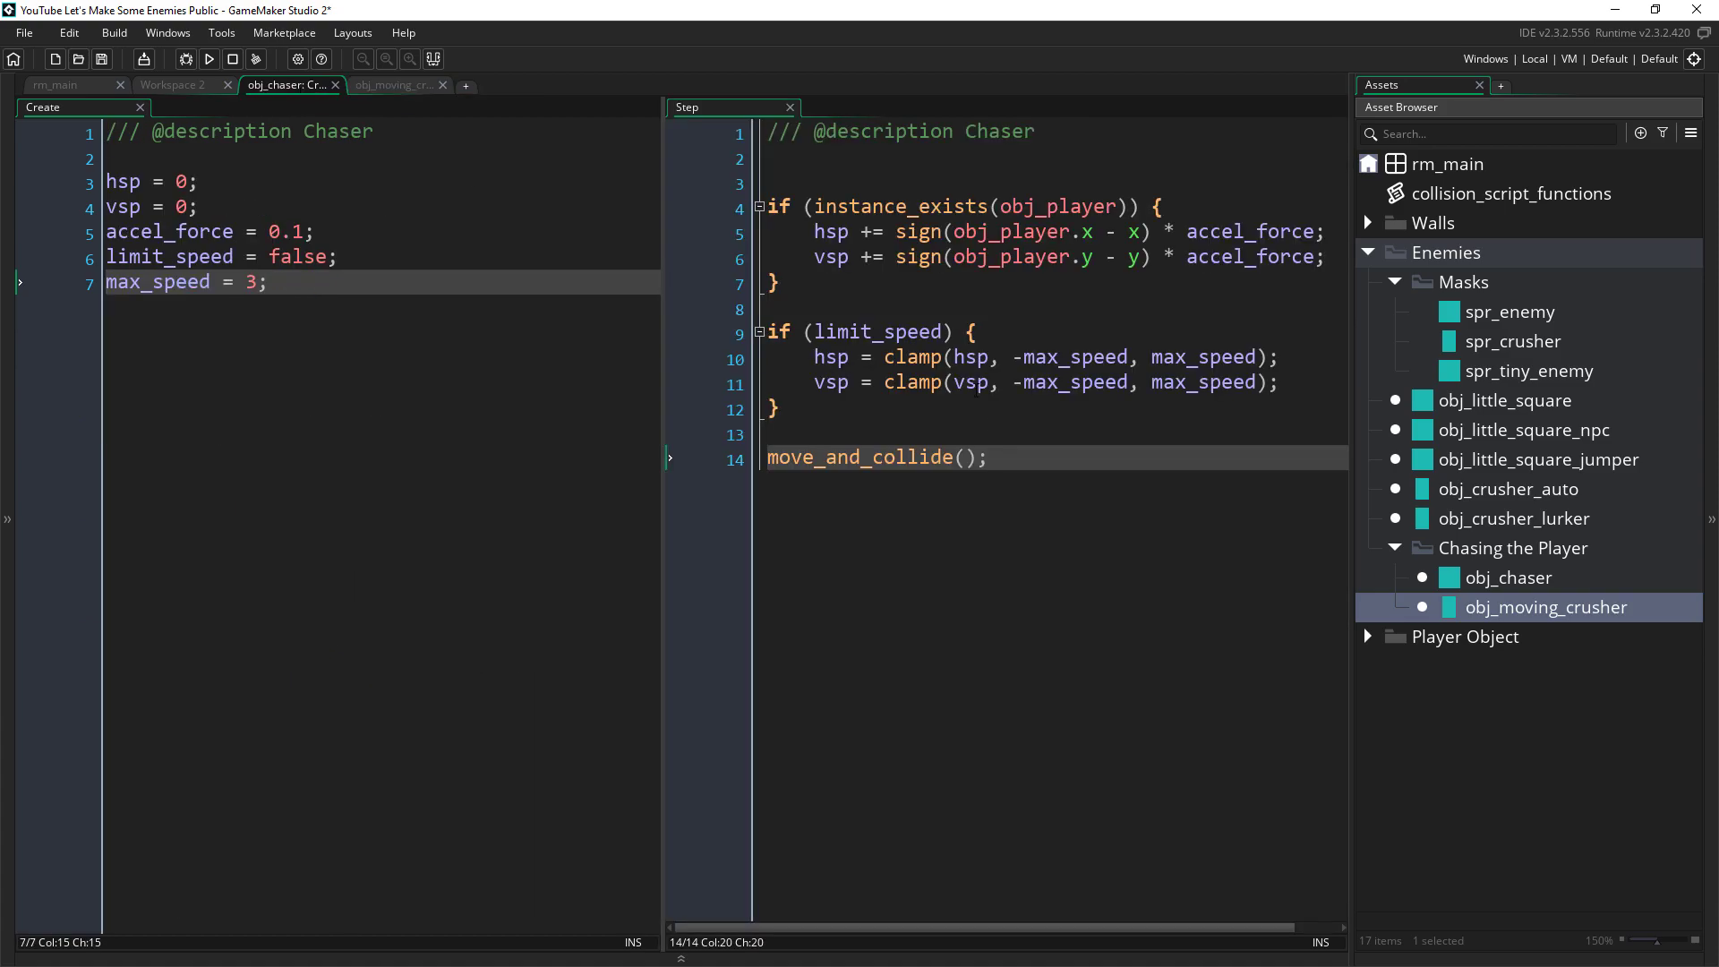
drag(927, 409, 677, 192)
key(ctrl+c)
click(403, 85)
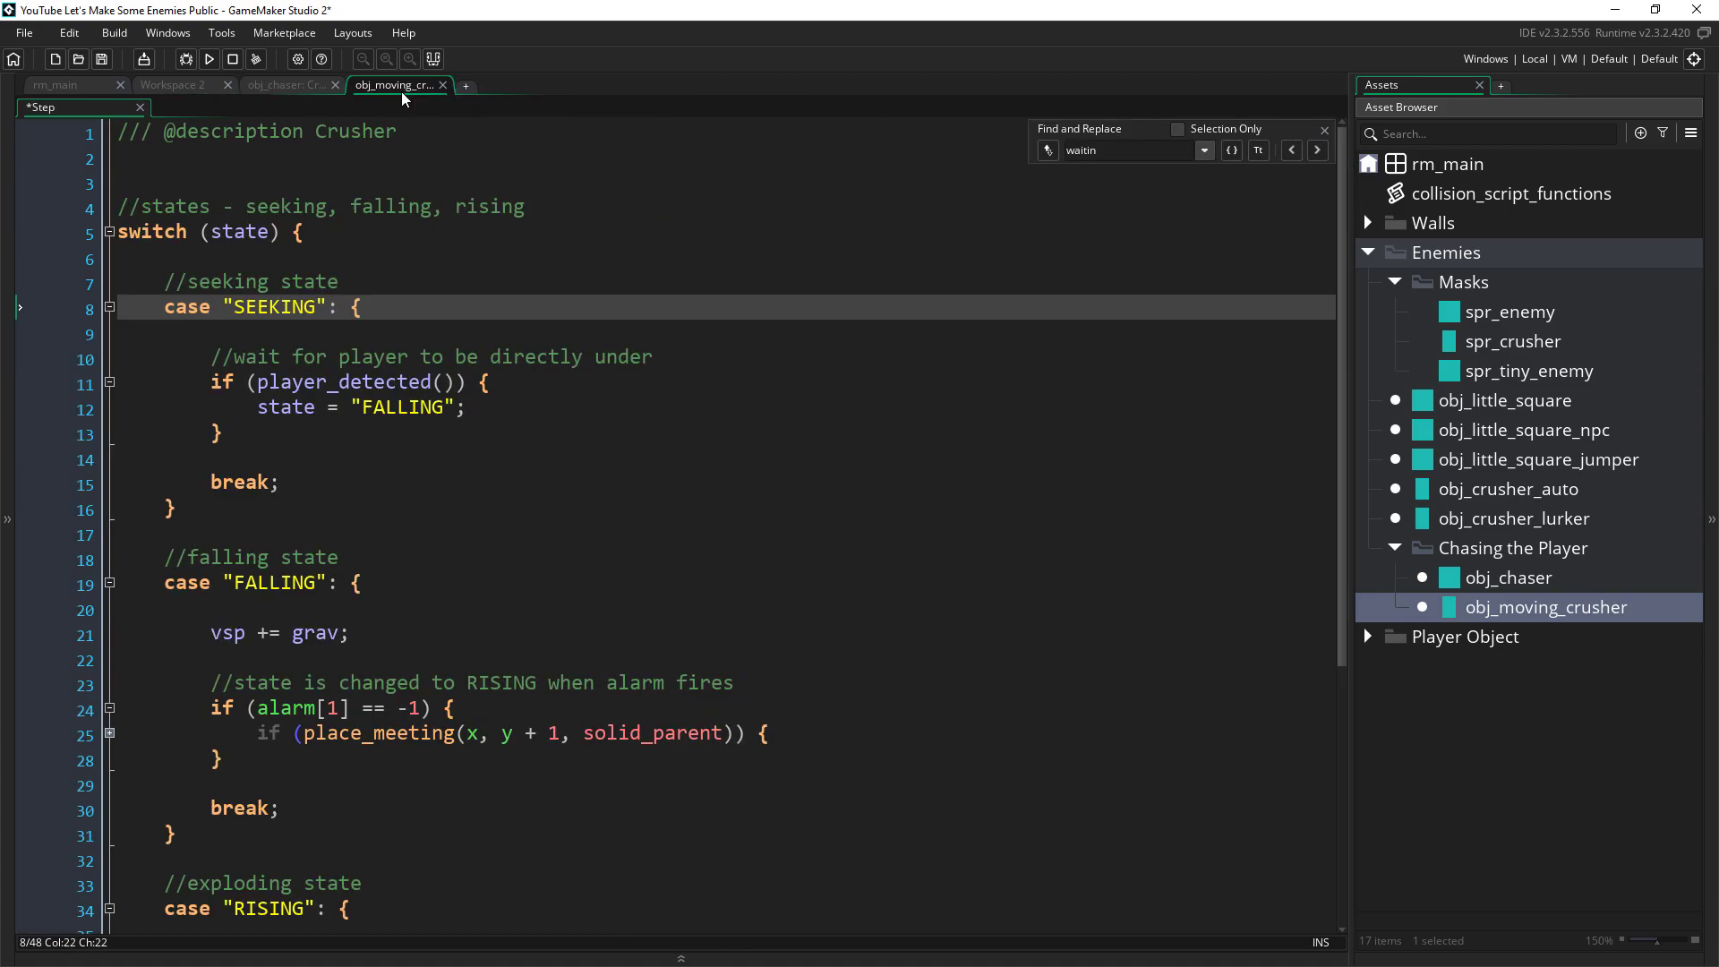
click(141, 332)
key(Return)
key(ctrl+v)
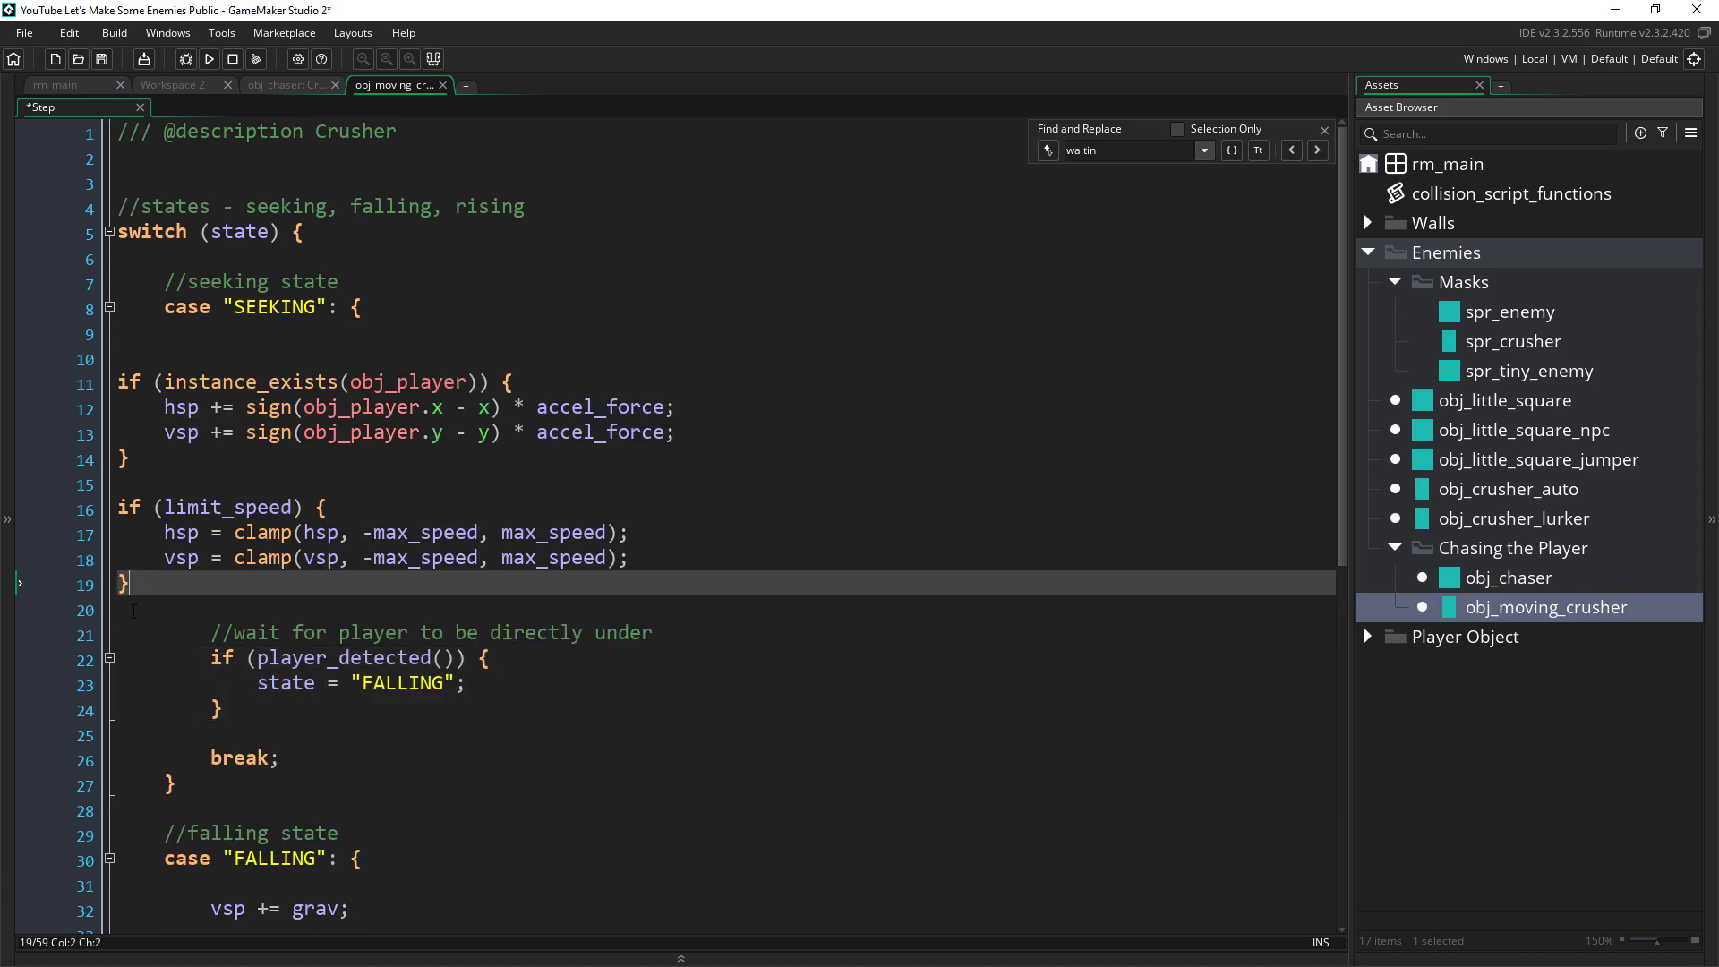
drag(132, 610, 117, 384)
key(Tab)
click(274, 346)
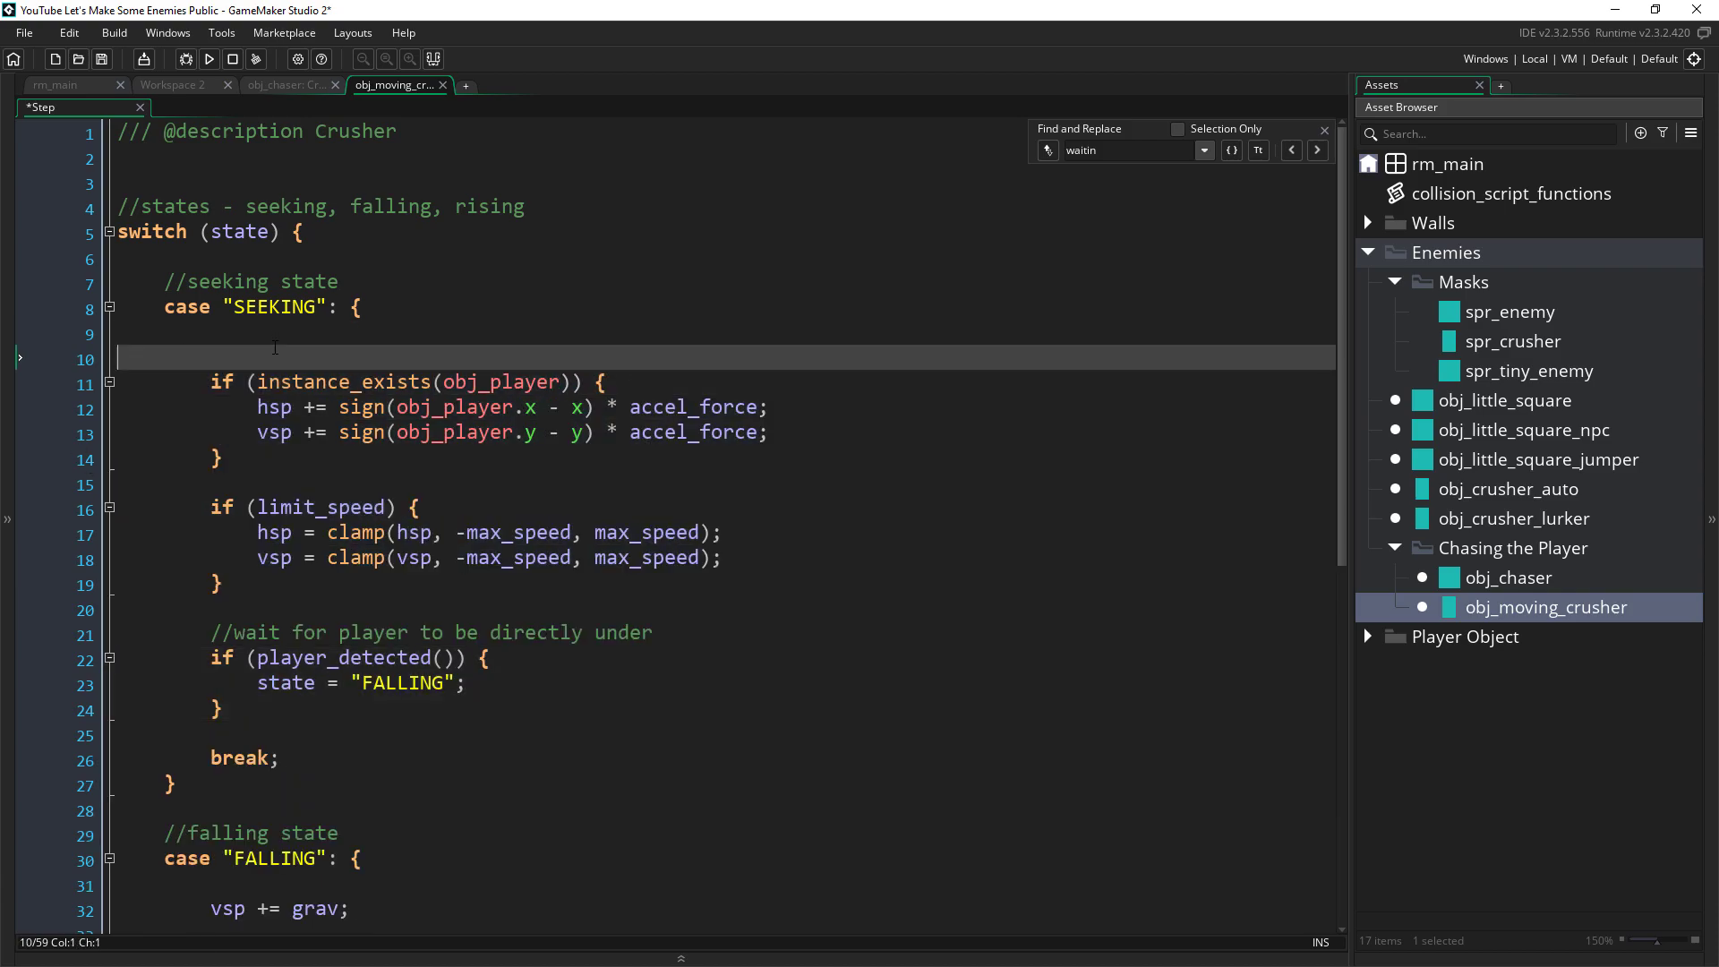
text(/move towards the player)
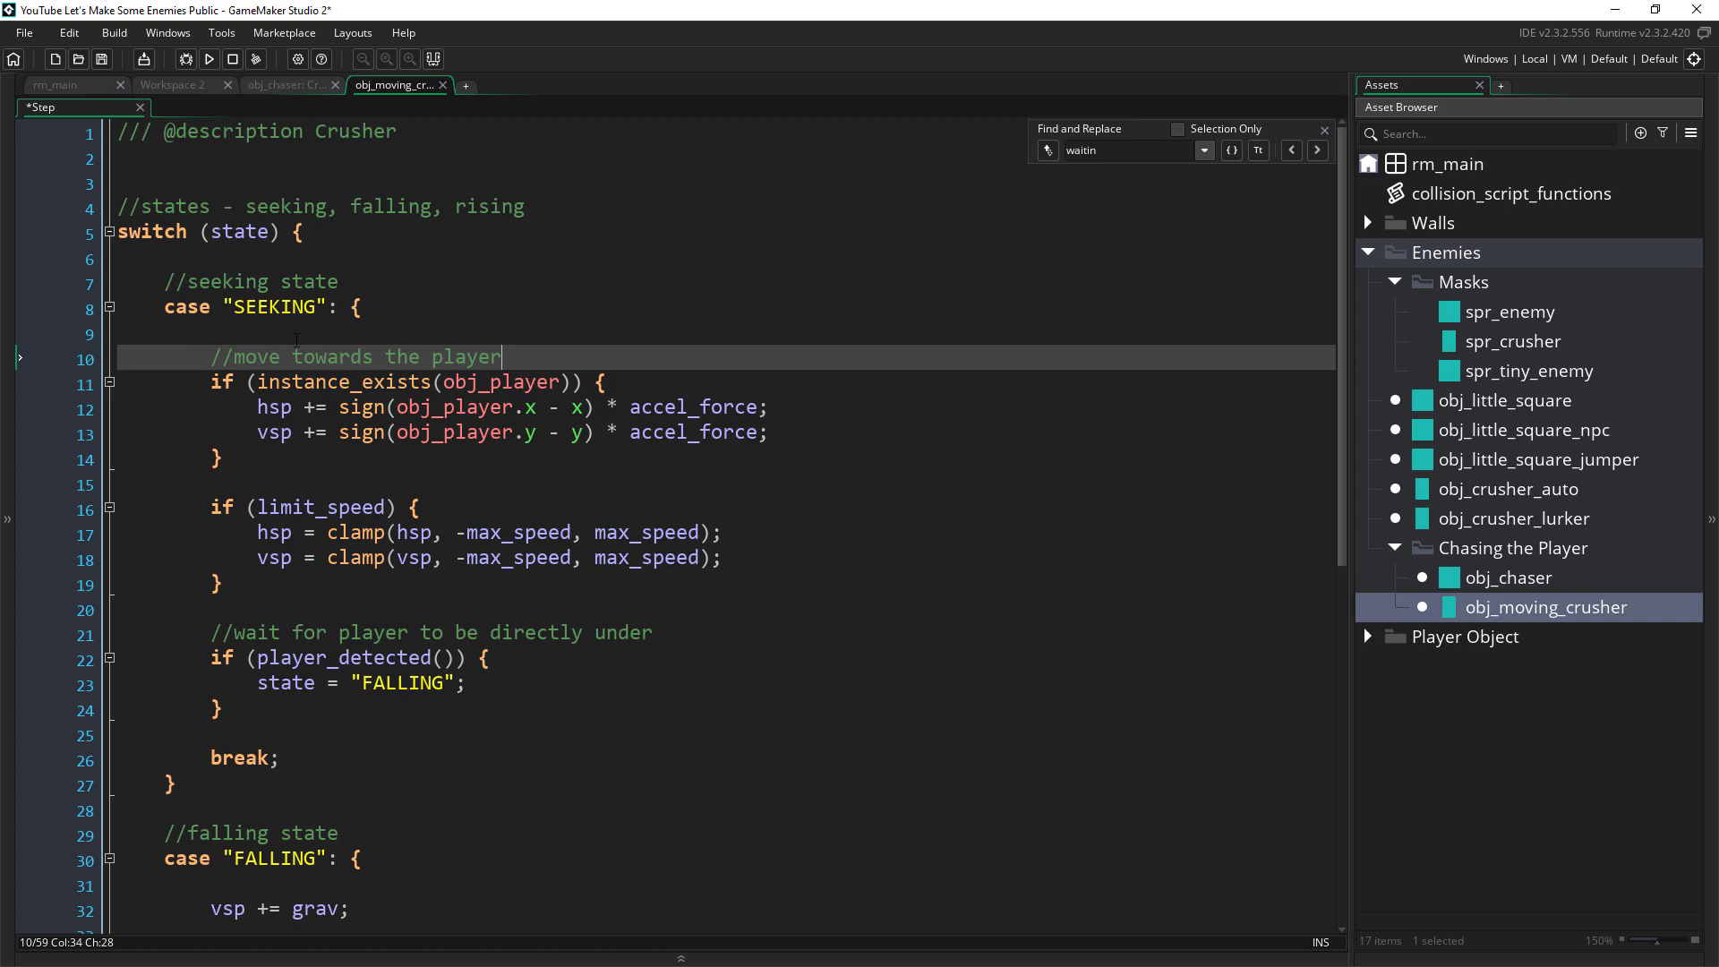
Delete the vsp acceleration and clamp lines, and add hsp = 0 after state = "FALLING"
drag(771, 434, 776, 408)
key(BackSpace)
drag(726, 533, 726, 507)
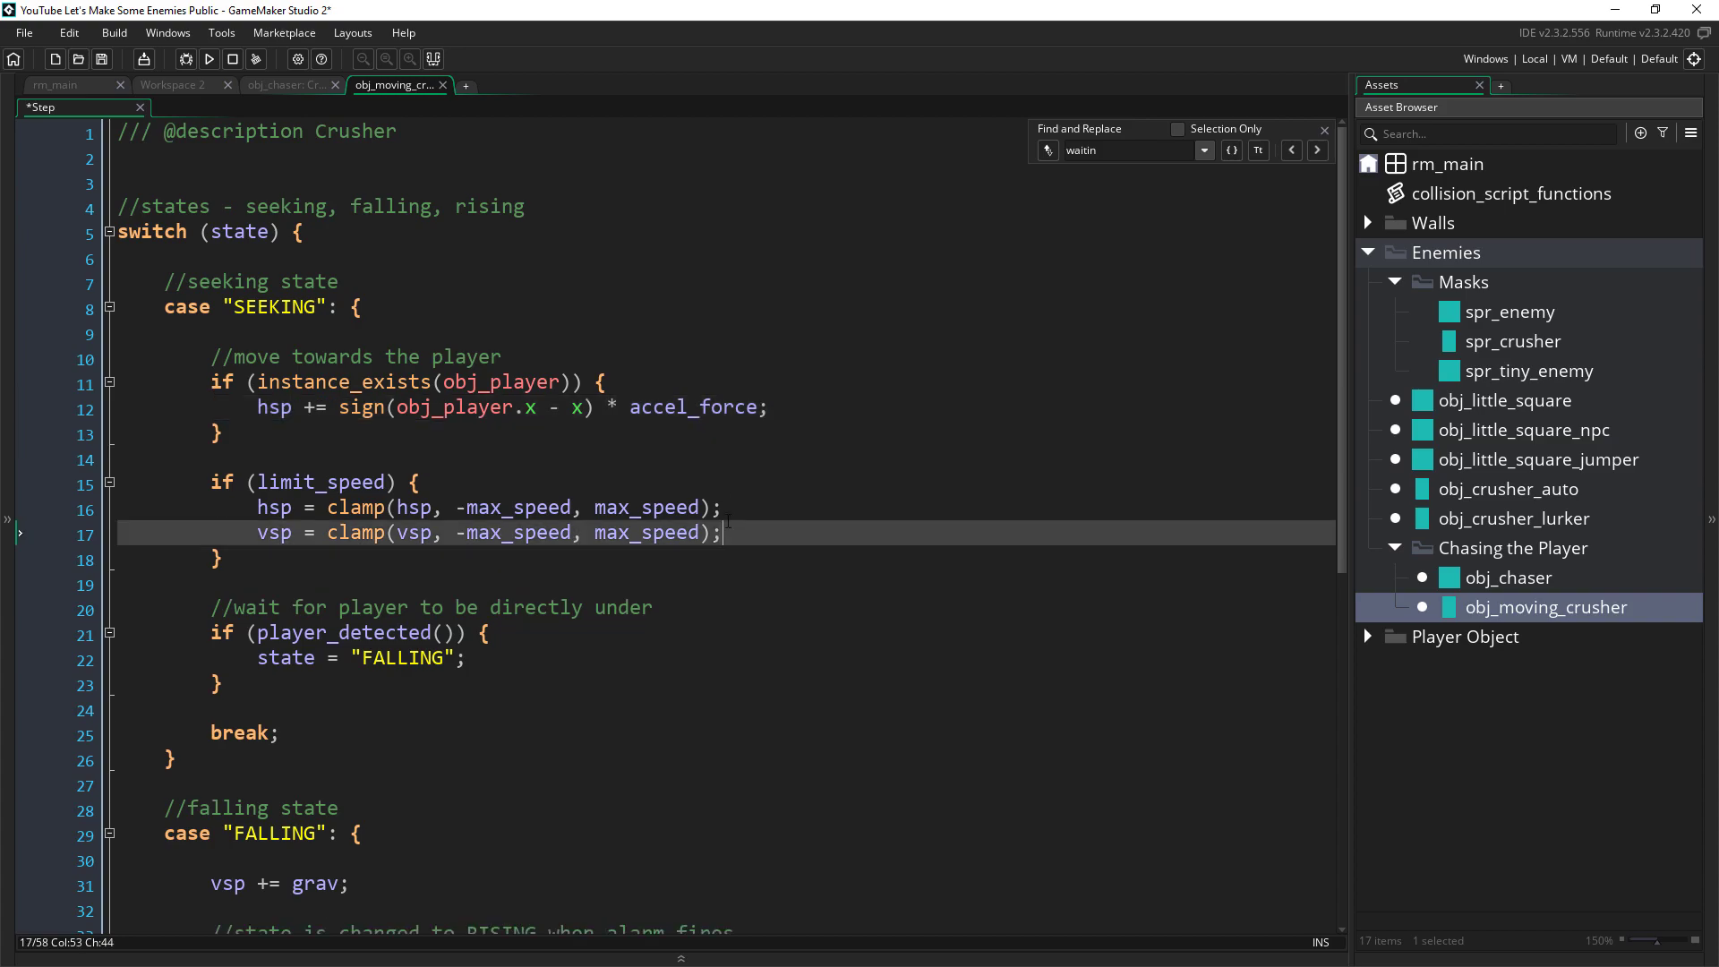
key(BackSpace)
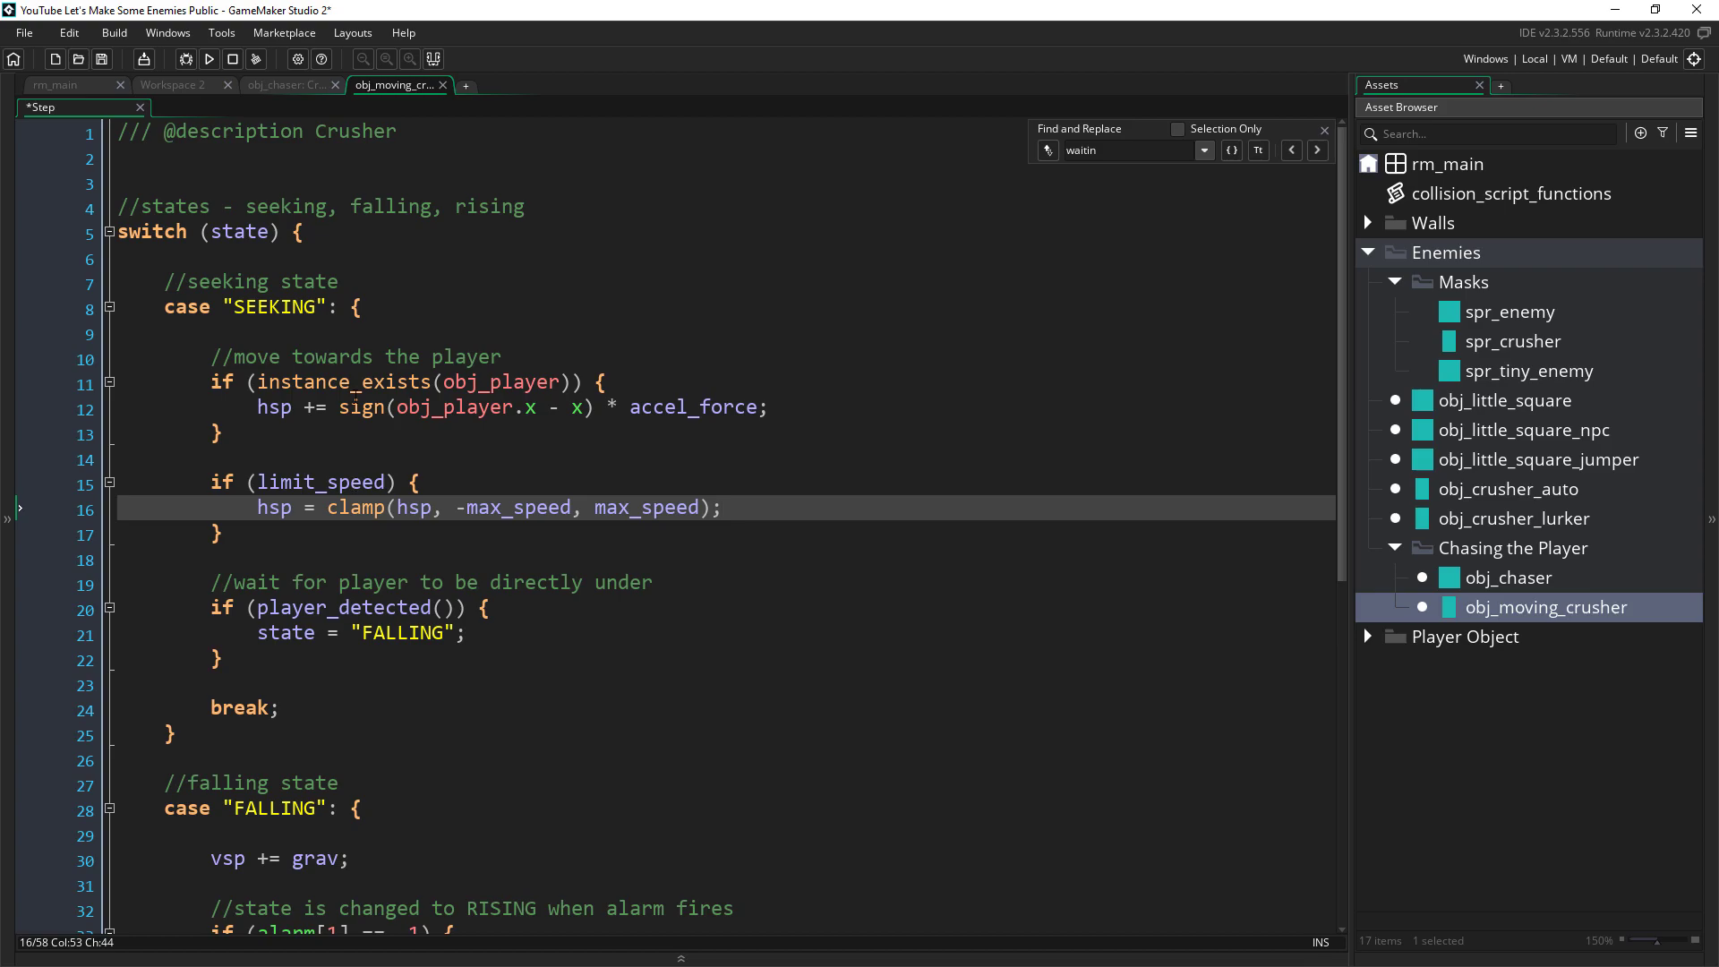
click(499, 641)
key(Return)
text(hsp = 0;)
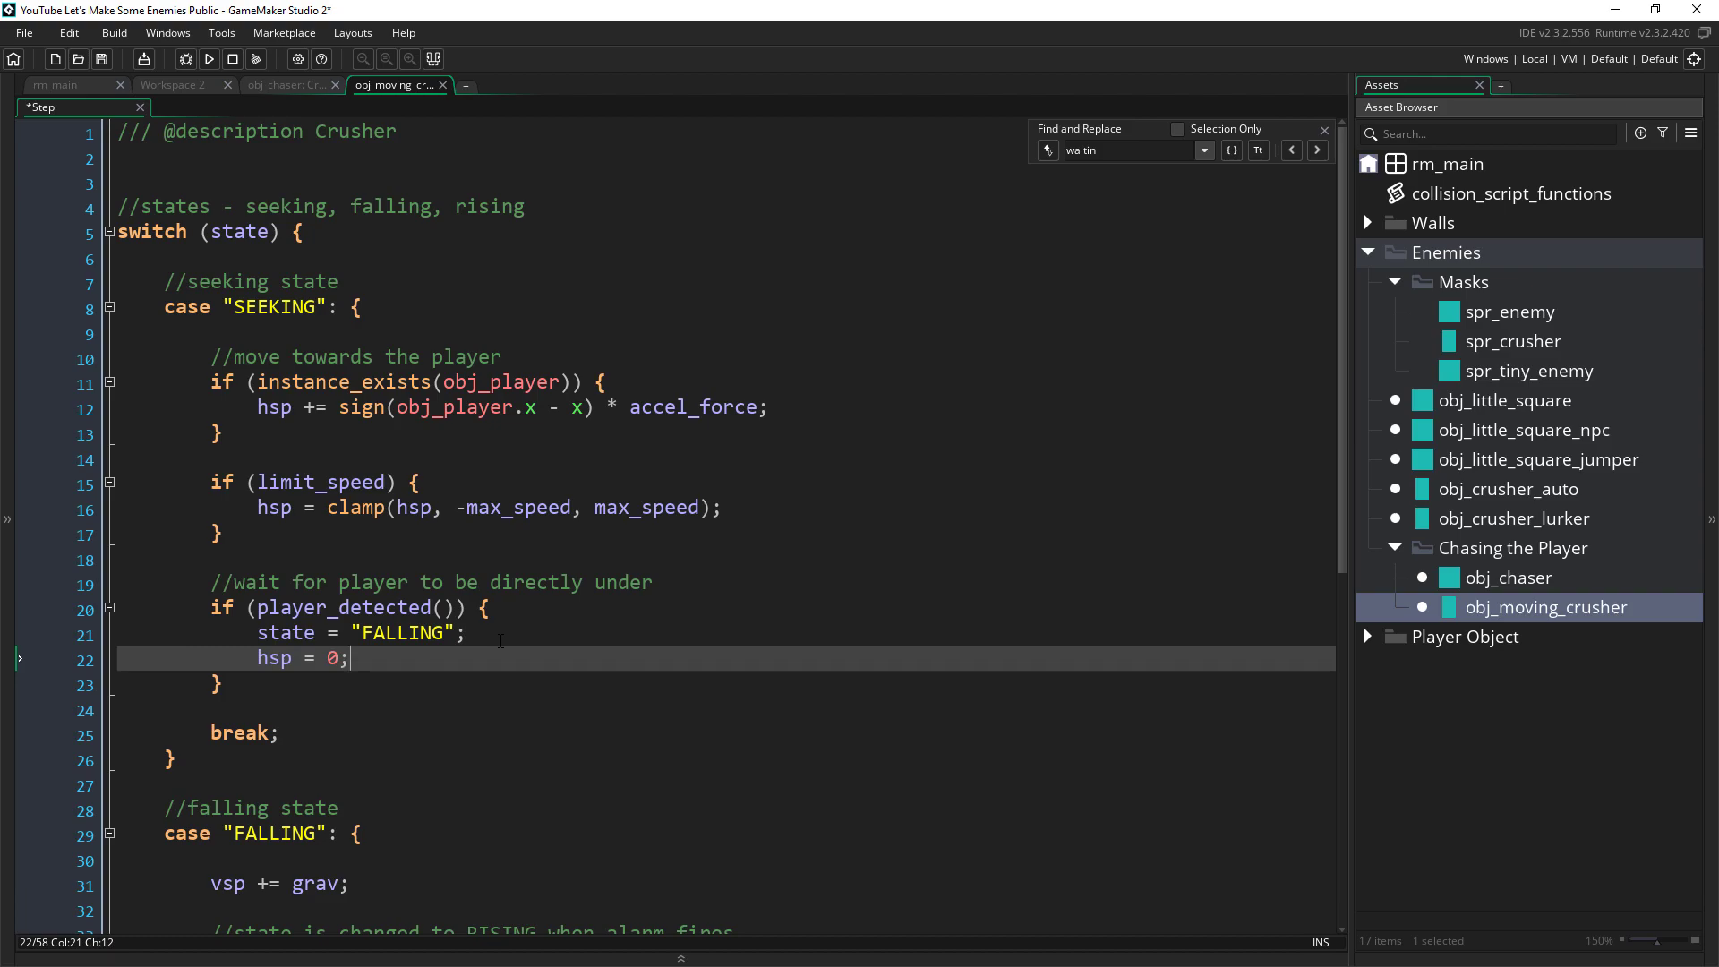
Paste accel_force, limit_speed and max_speed from obj_chaser after grav = 1 in the crusher's Create
double_click(1564, 614)
double_click(402, 288)
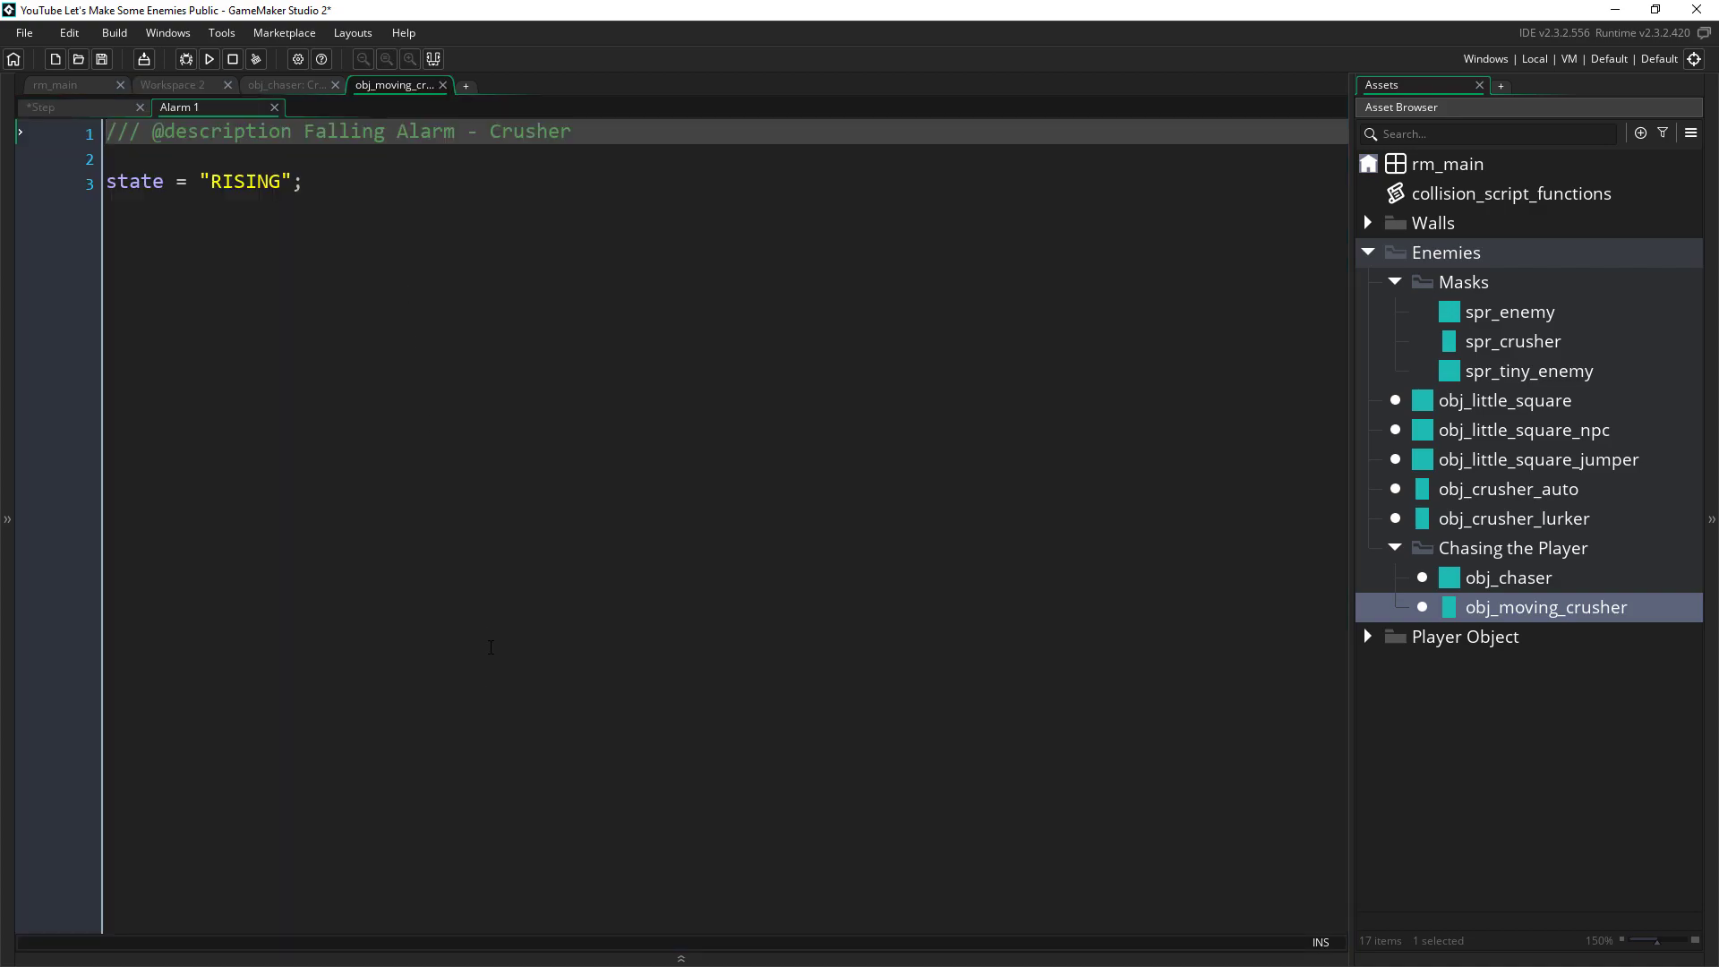
double_click(1519, 615)
double_click(430, 239)
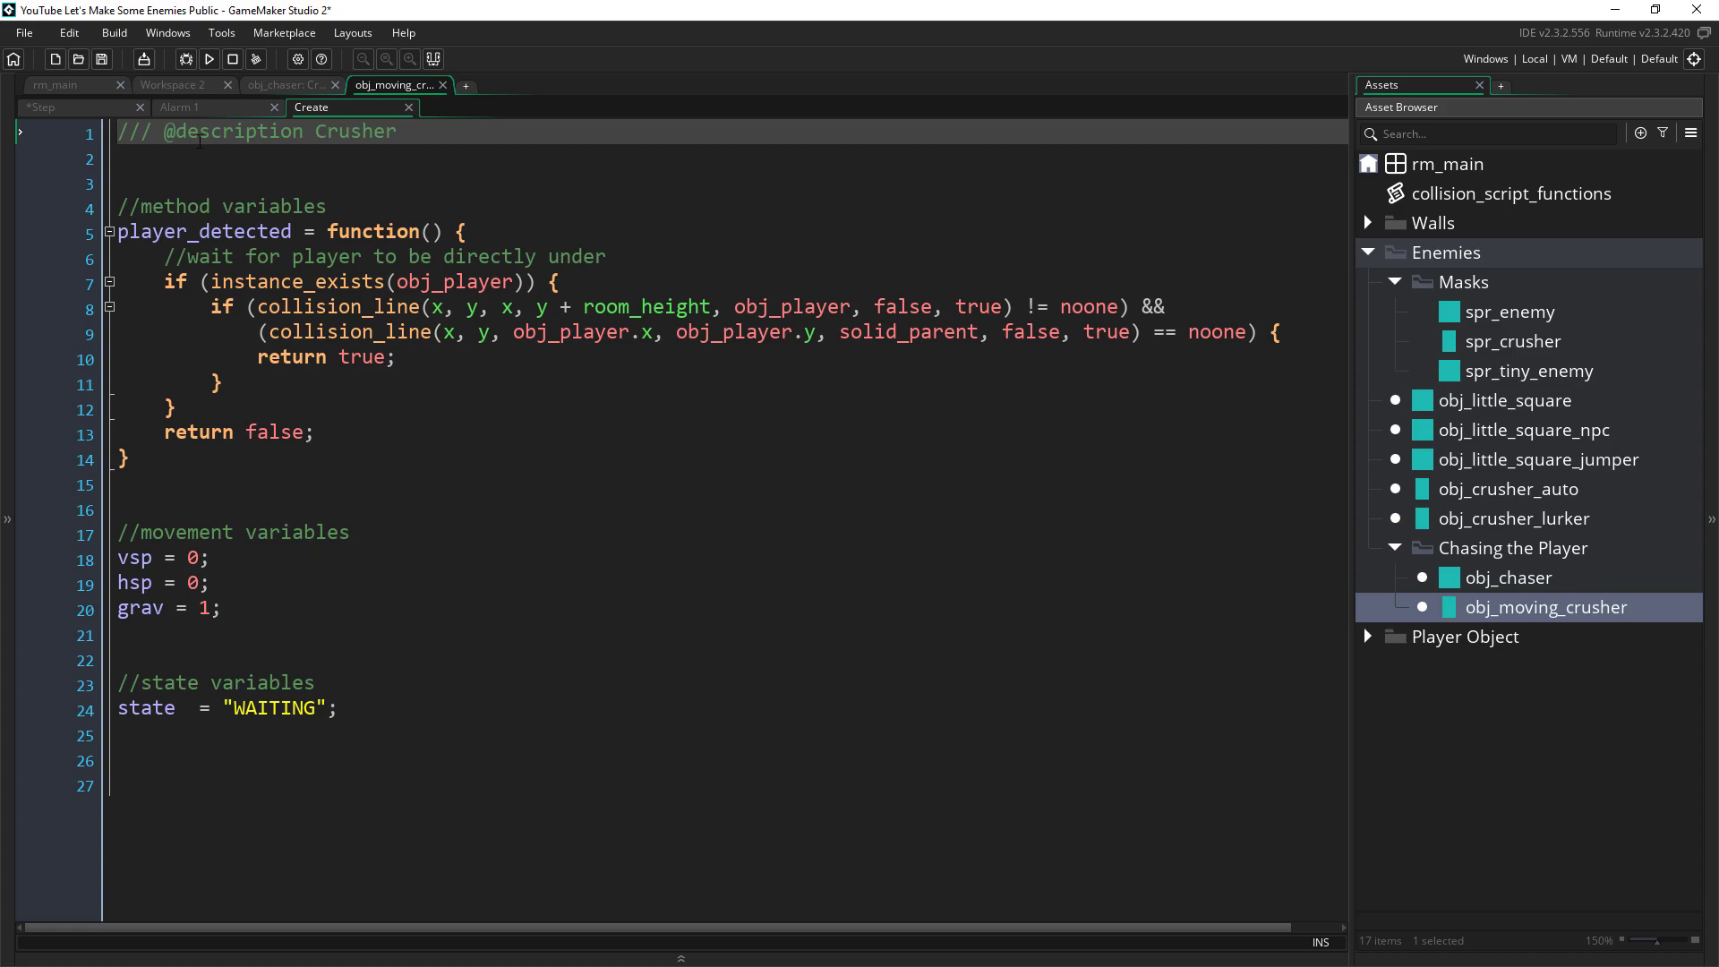
click(279, 85)
key(shift+Up)
key(shift+Up)
key(shift+Home)
key(ctrl+c)
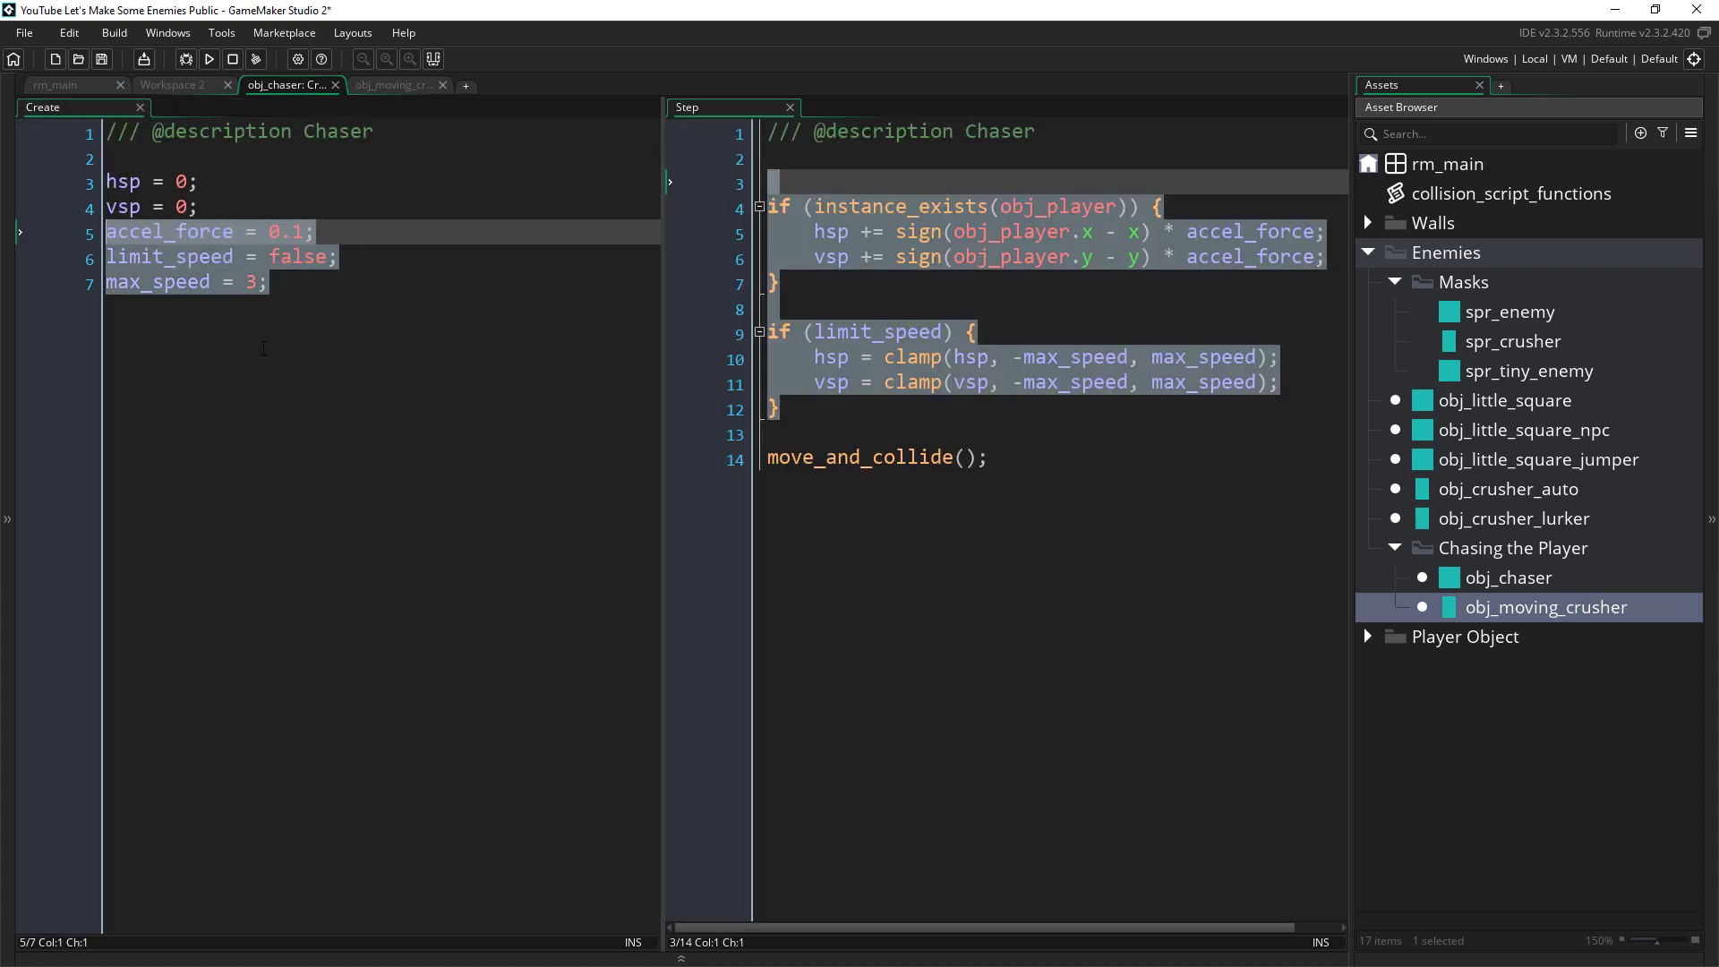
click(377, 87)
click(210, 631)
key(ctrl+v)
Set the crusher's limit_speed to true and its starting state to SEEKING
click(308, 657)
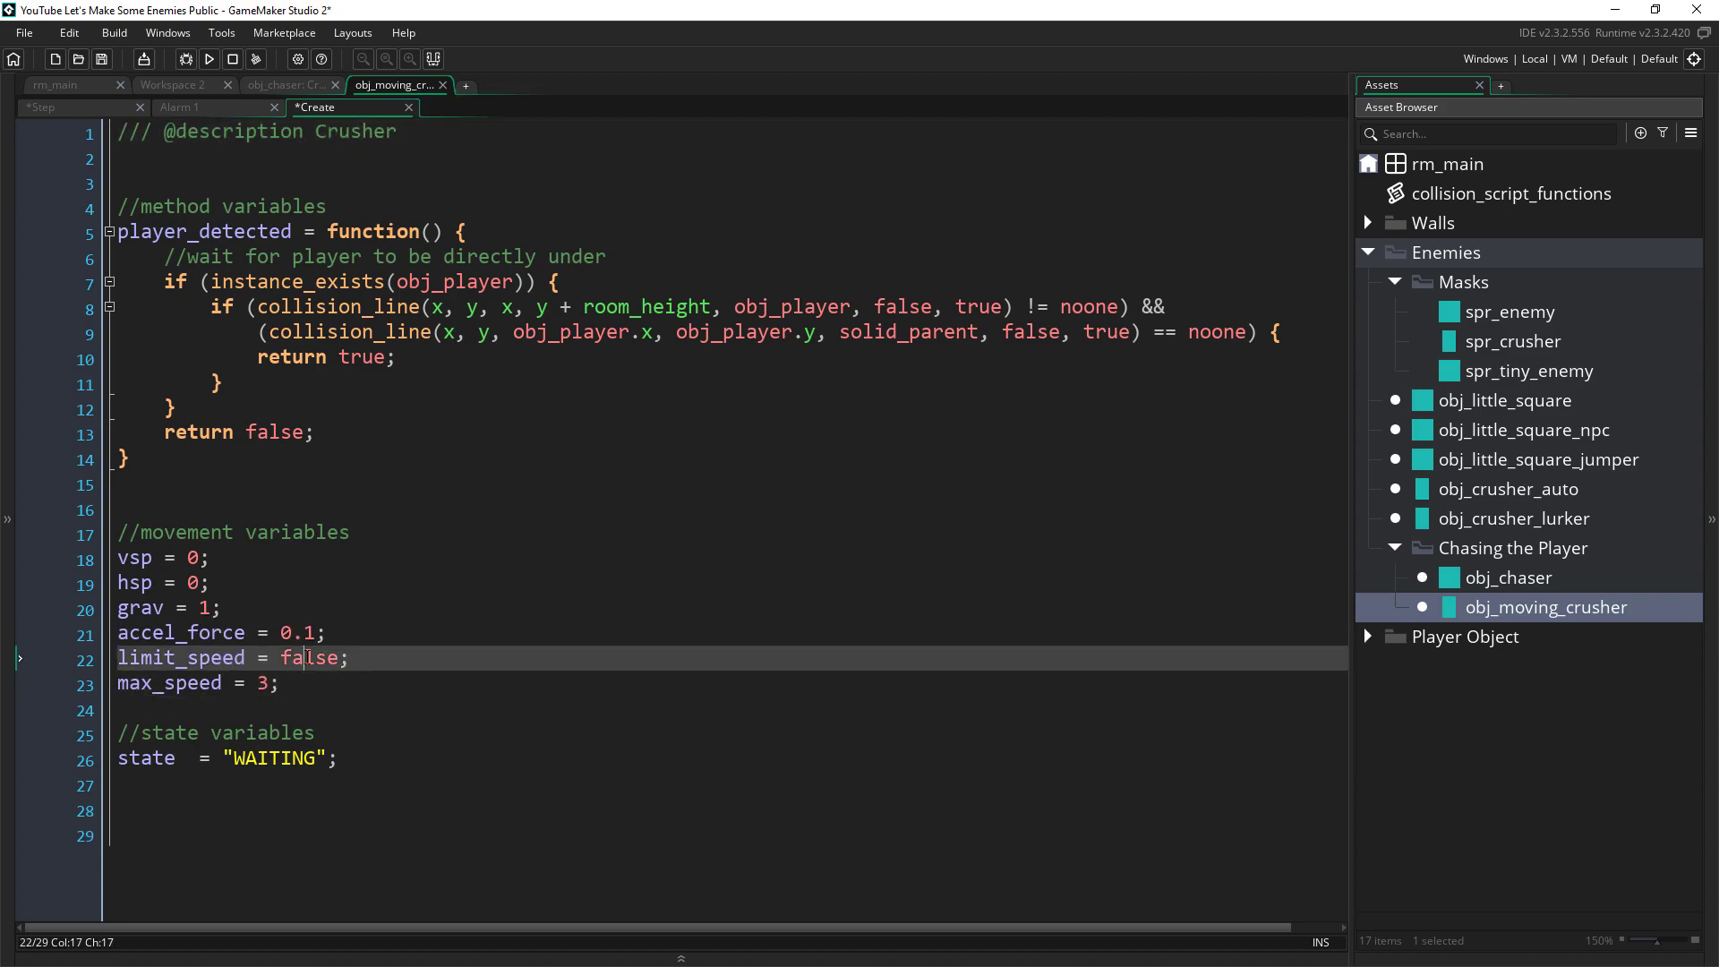
double_click(307, 657)
text(tru)
double_click(276, 757)
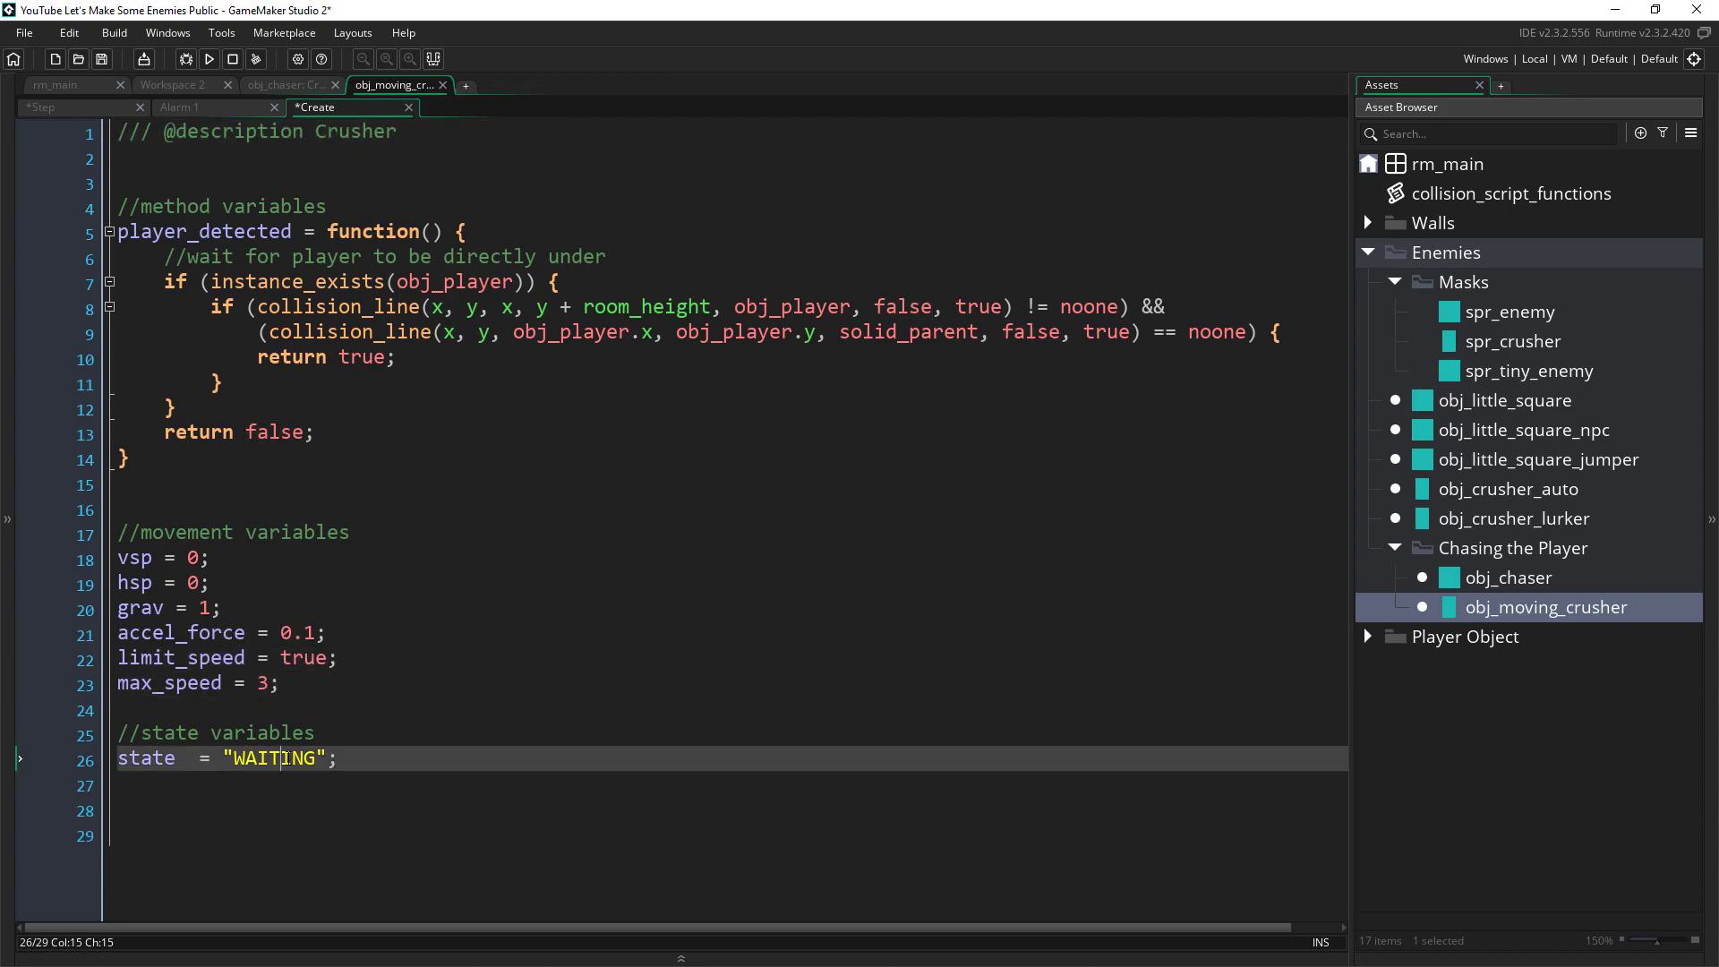
text(SEEKING)
key(Down)
key(Down)
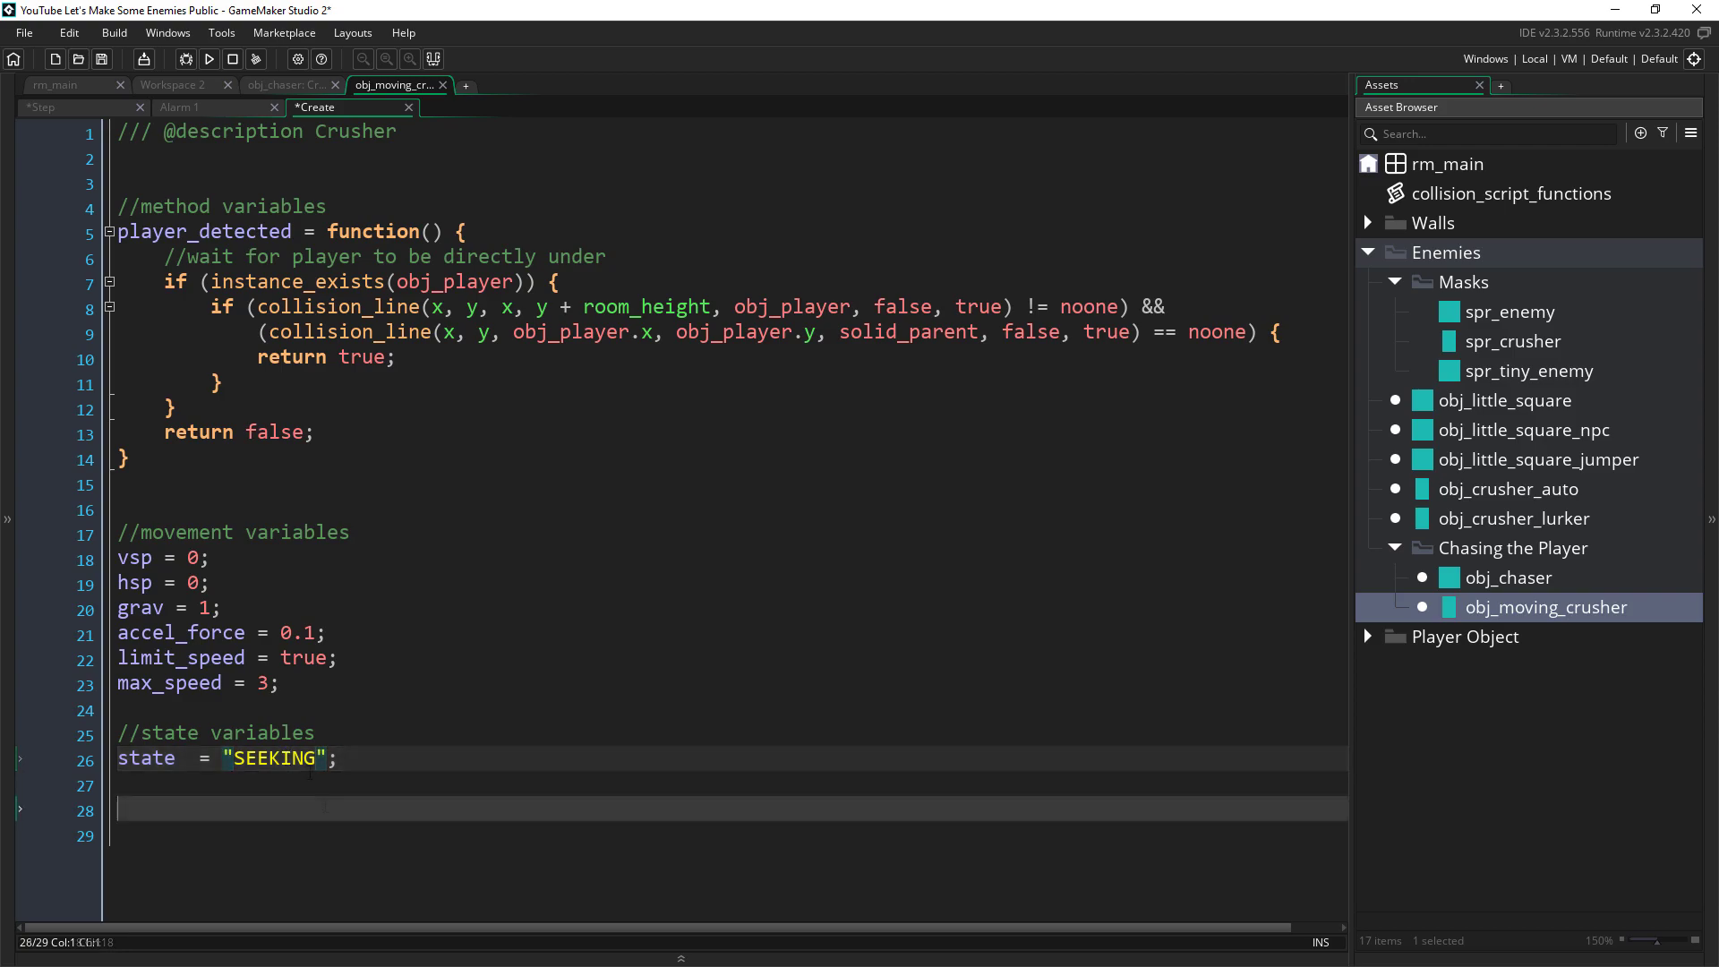
Place an obj_moving_crusher at rm_main's top left and hide the three chaser instances
click(68, 87)
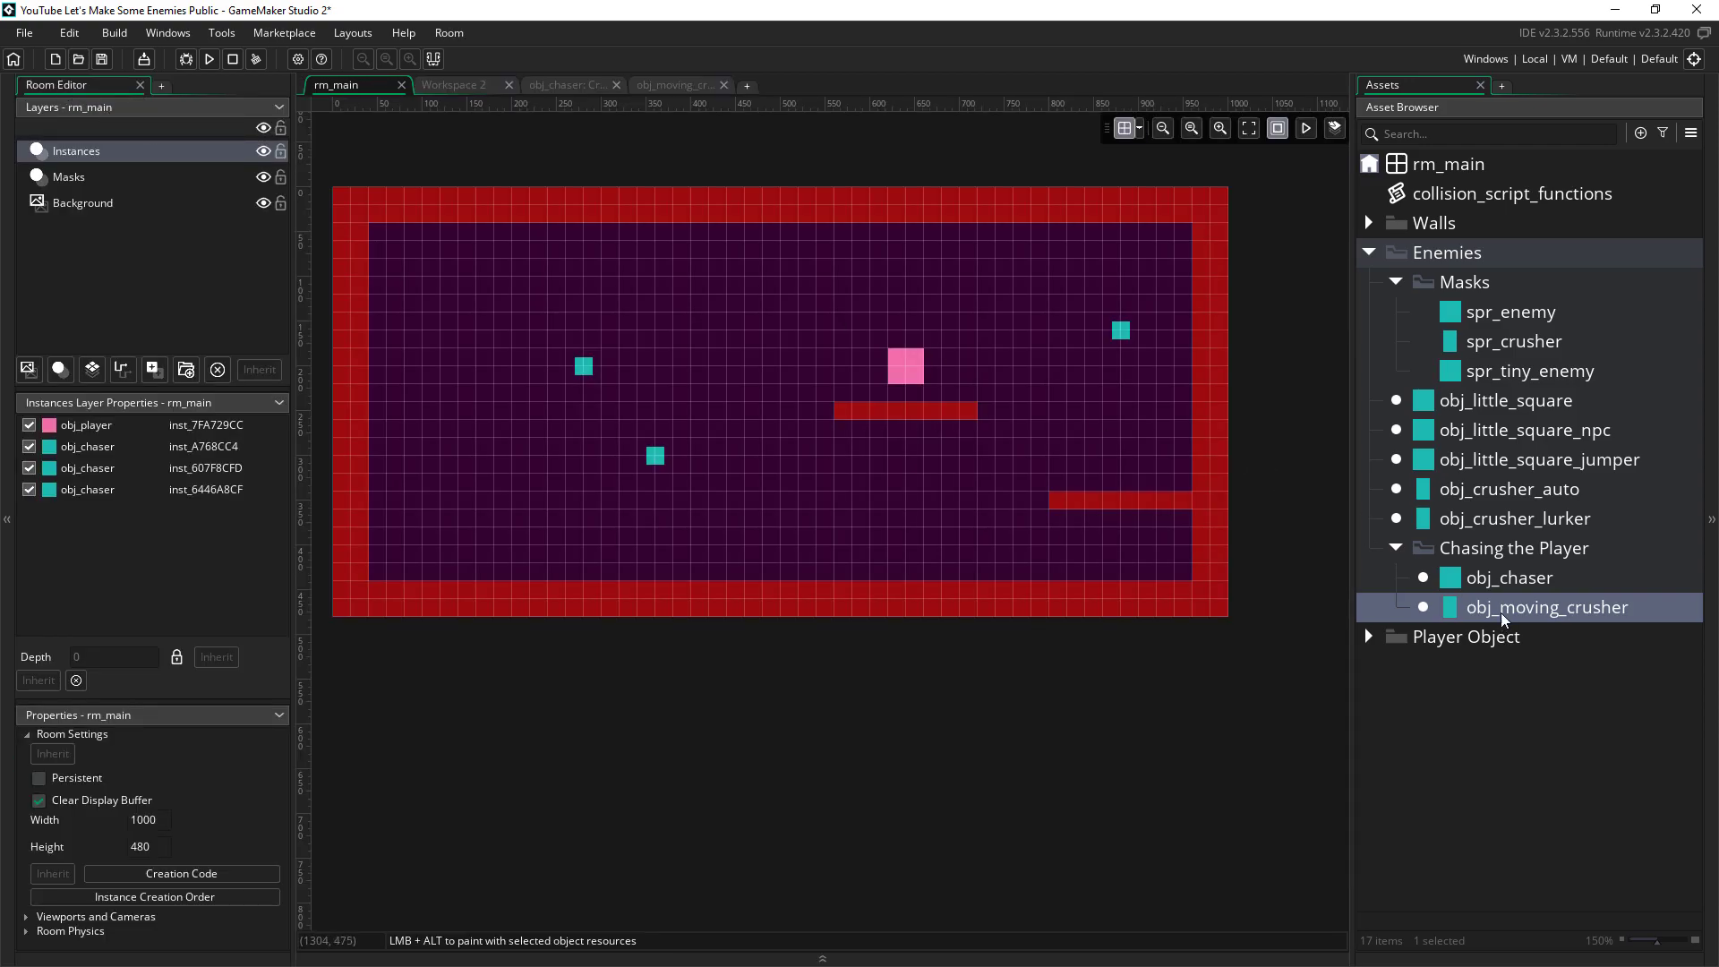
drag(1503, 612, 525, 243)
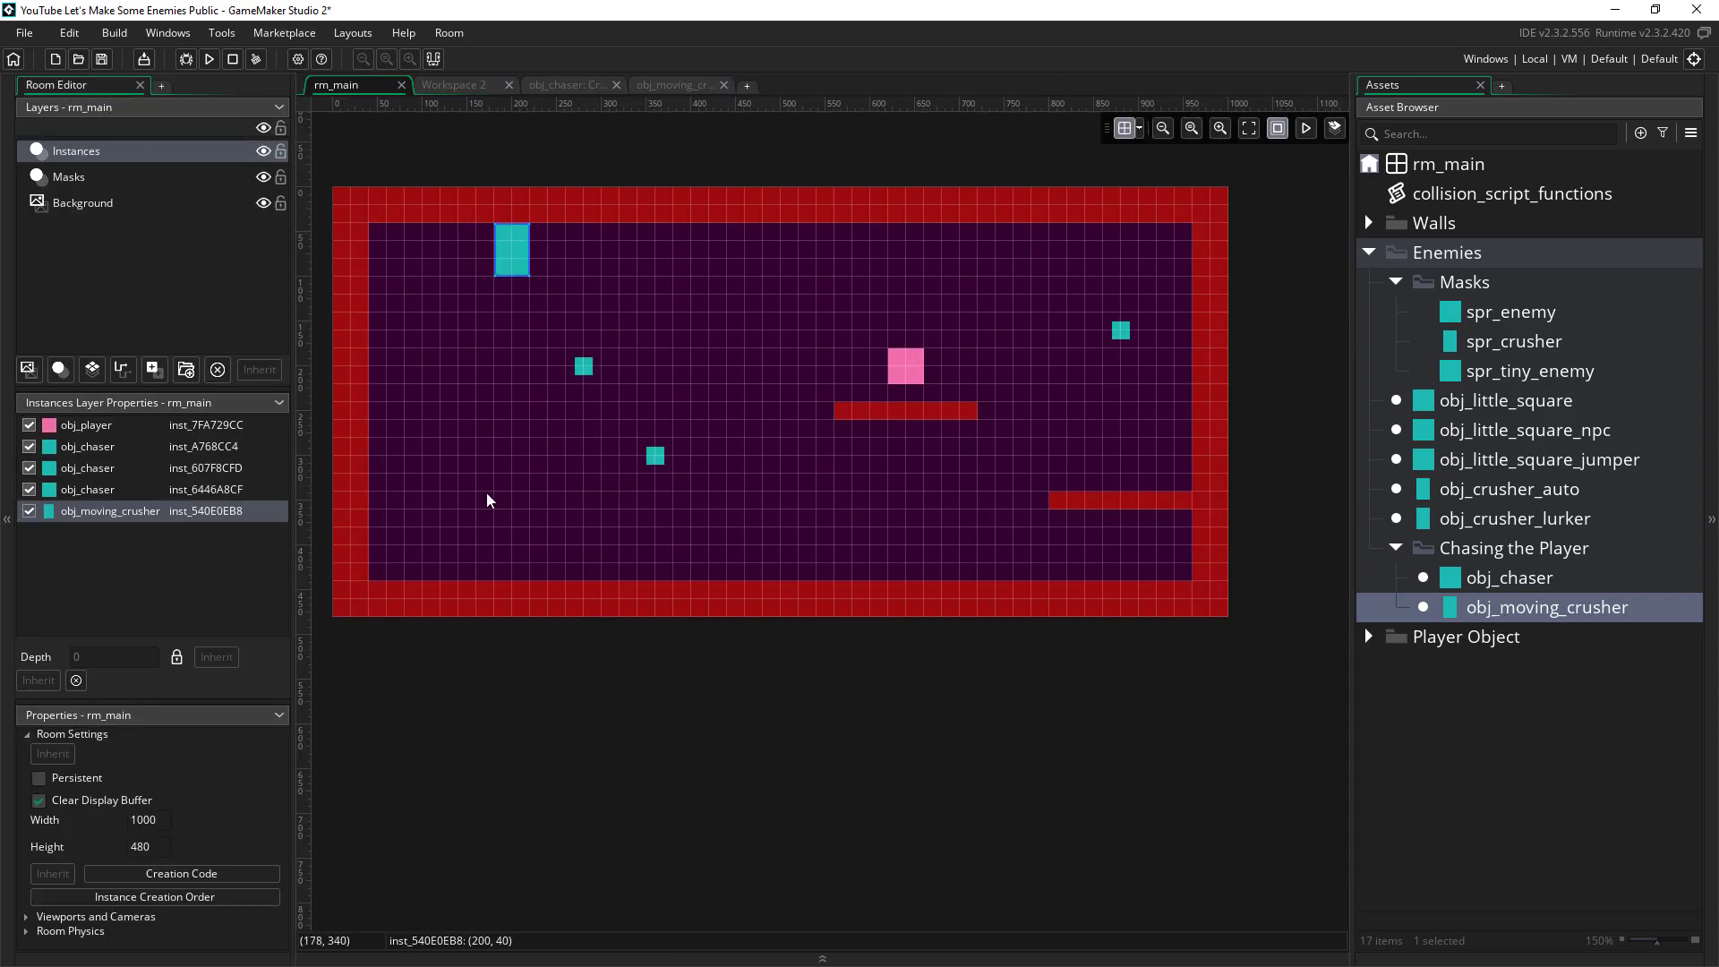
click(28, 488)
click(29, 468)
click(28, 446)
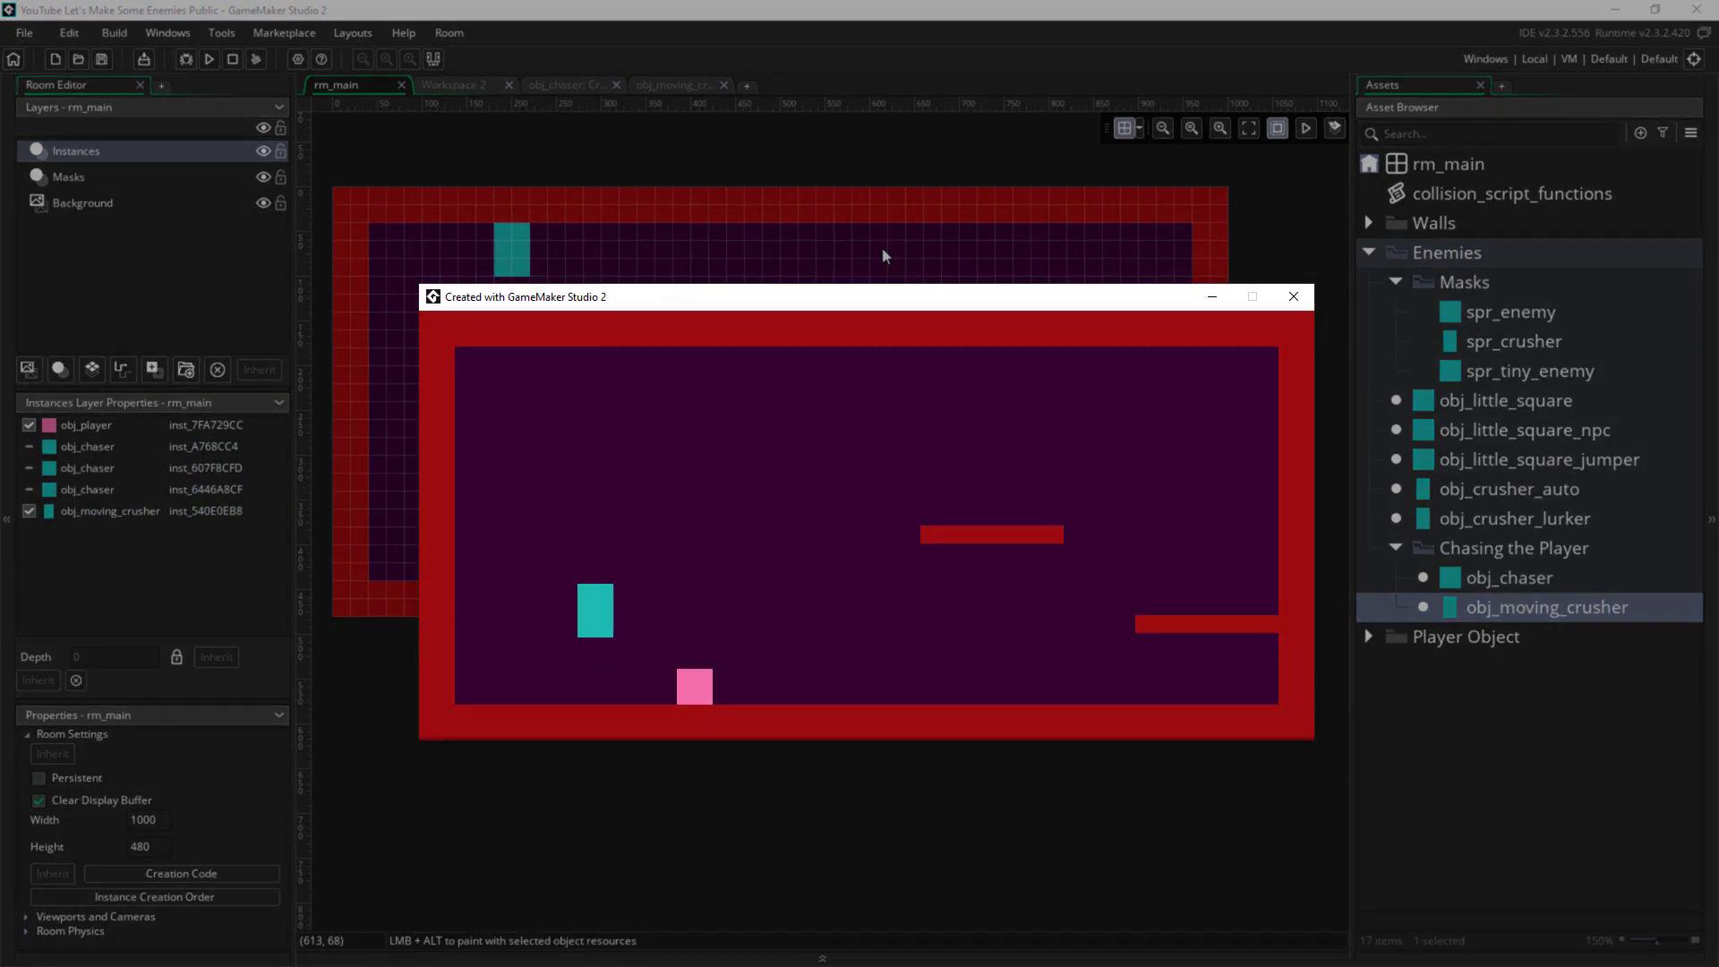
Walk the player left and right beneath the moving crusher to confirm it follows and drops
key(Right)
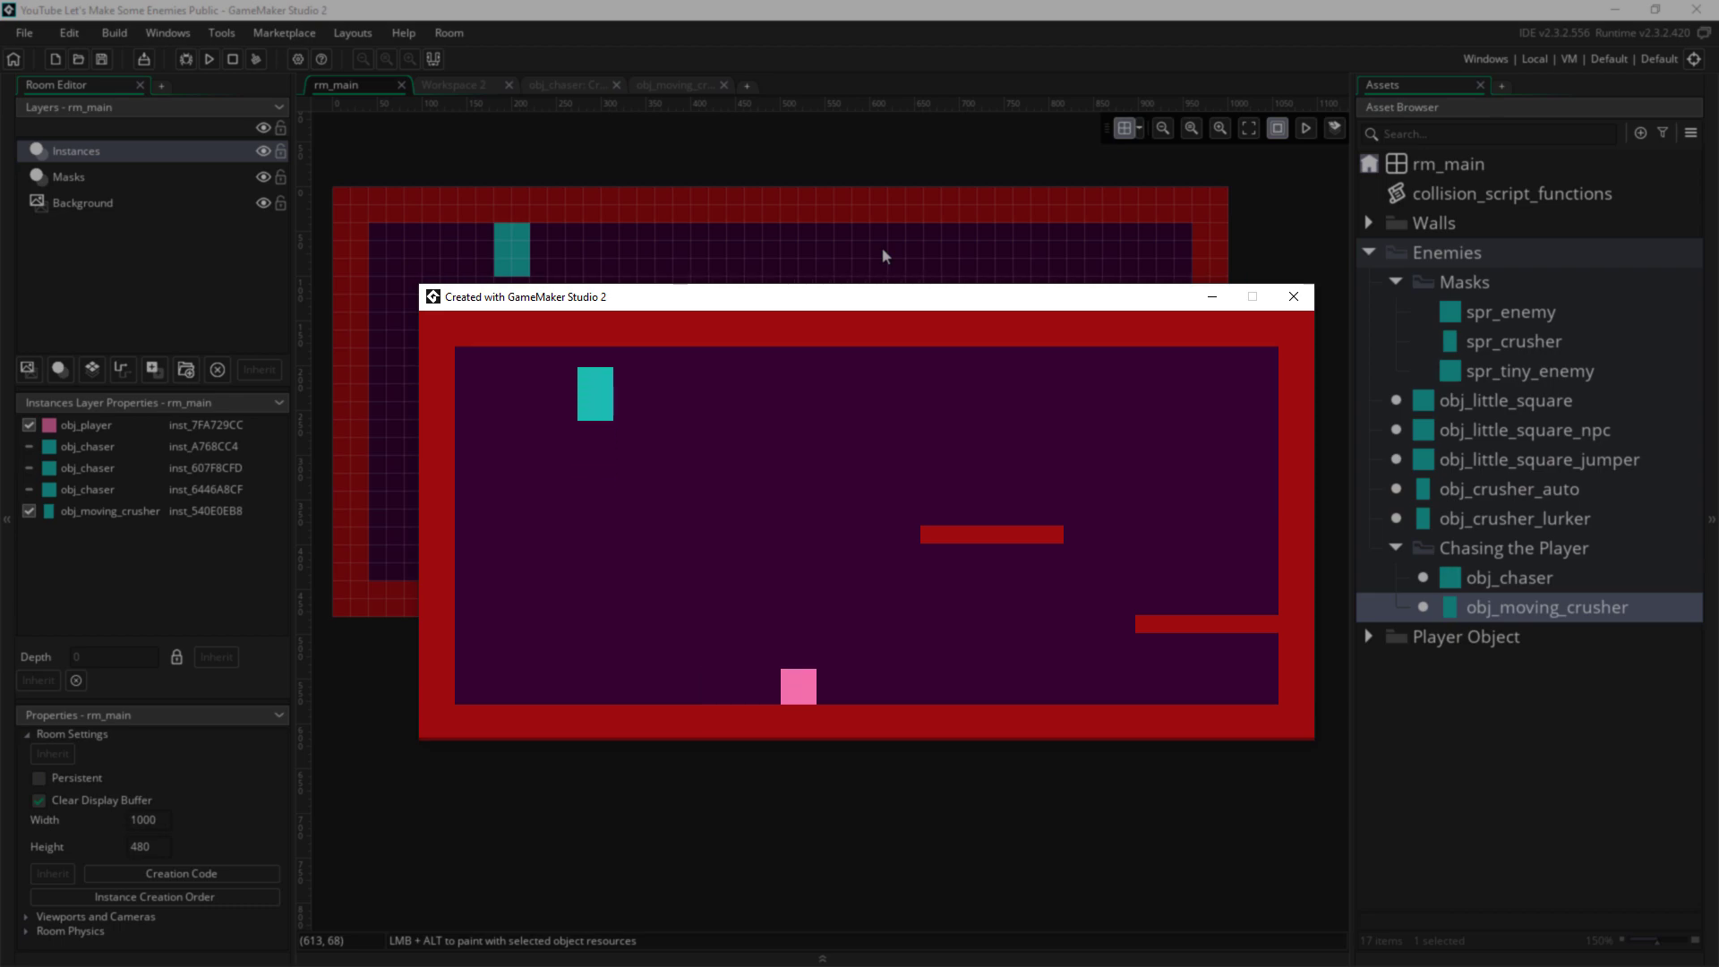
key(Right)
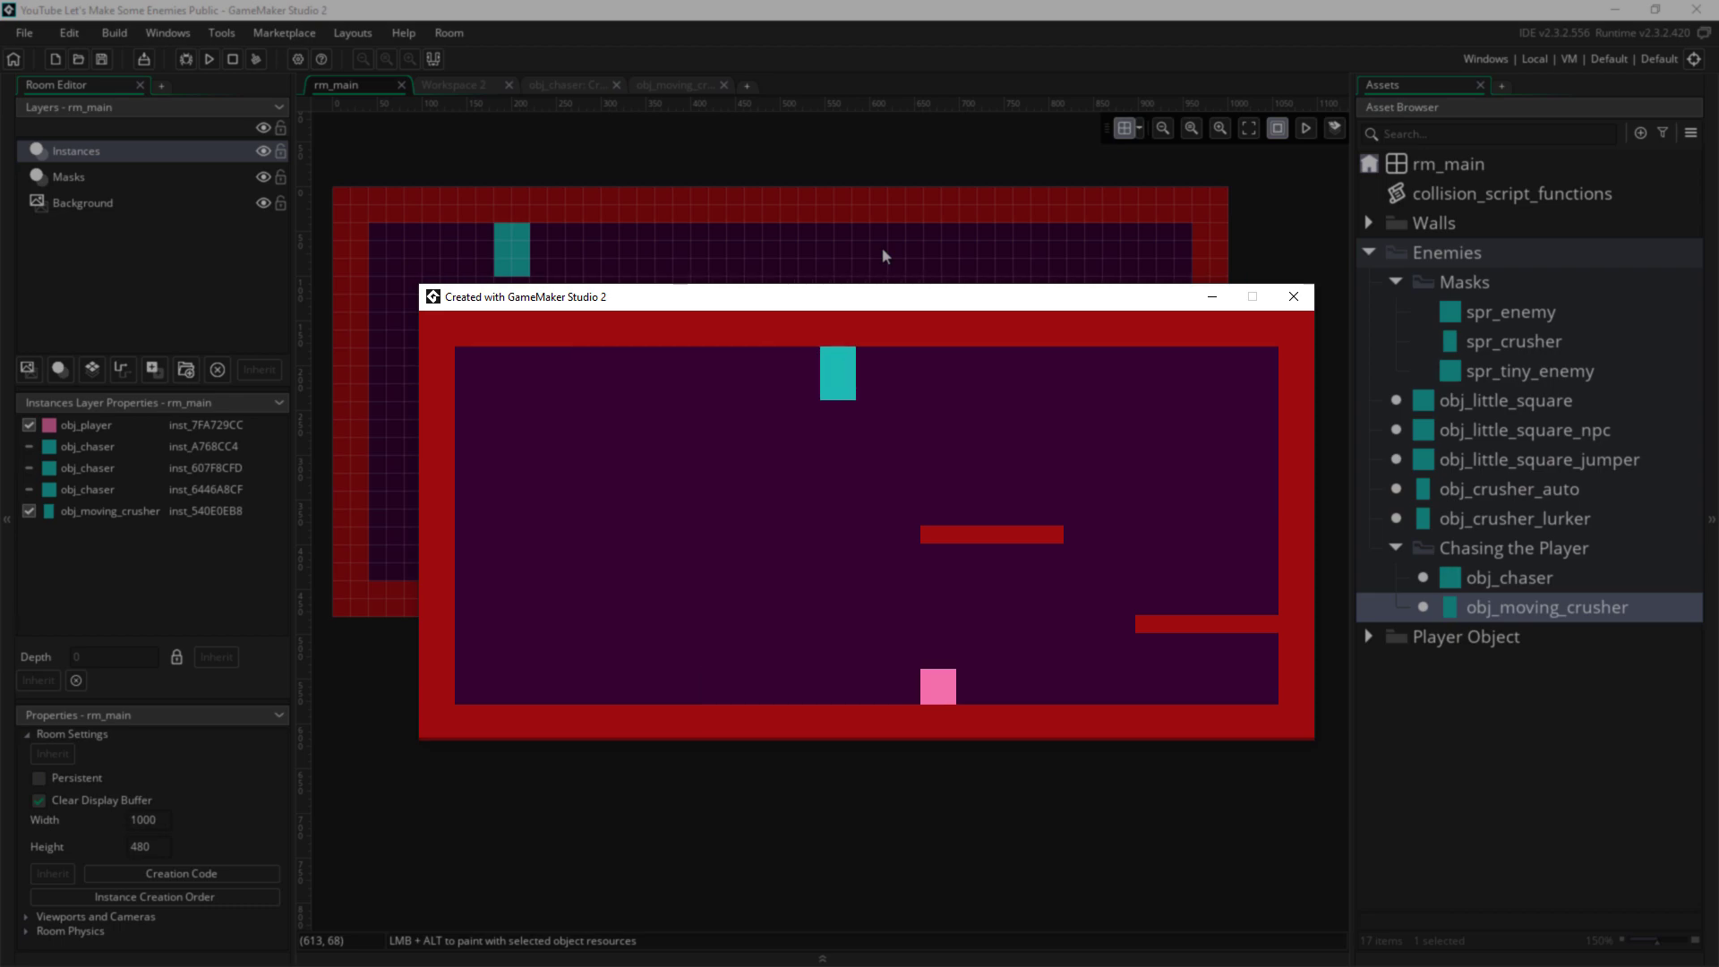
key(Left)
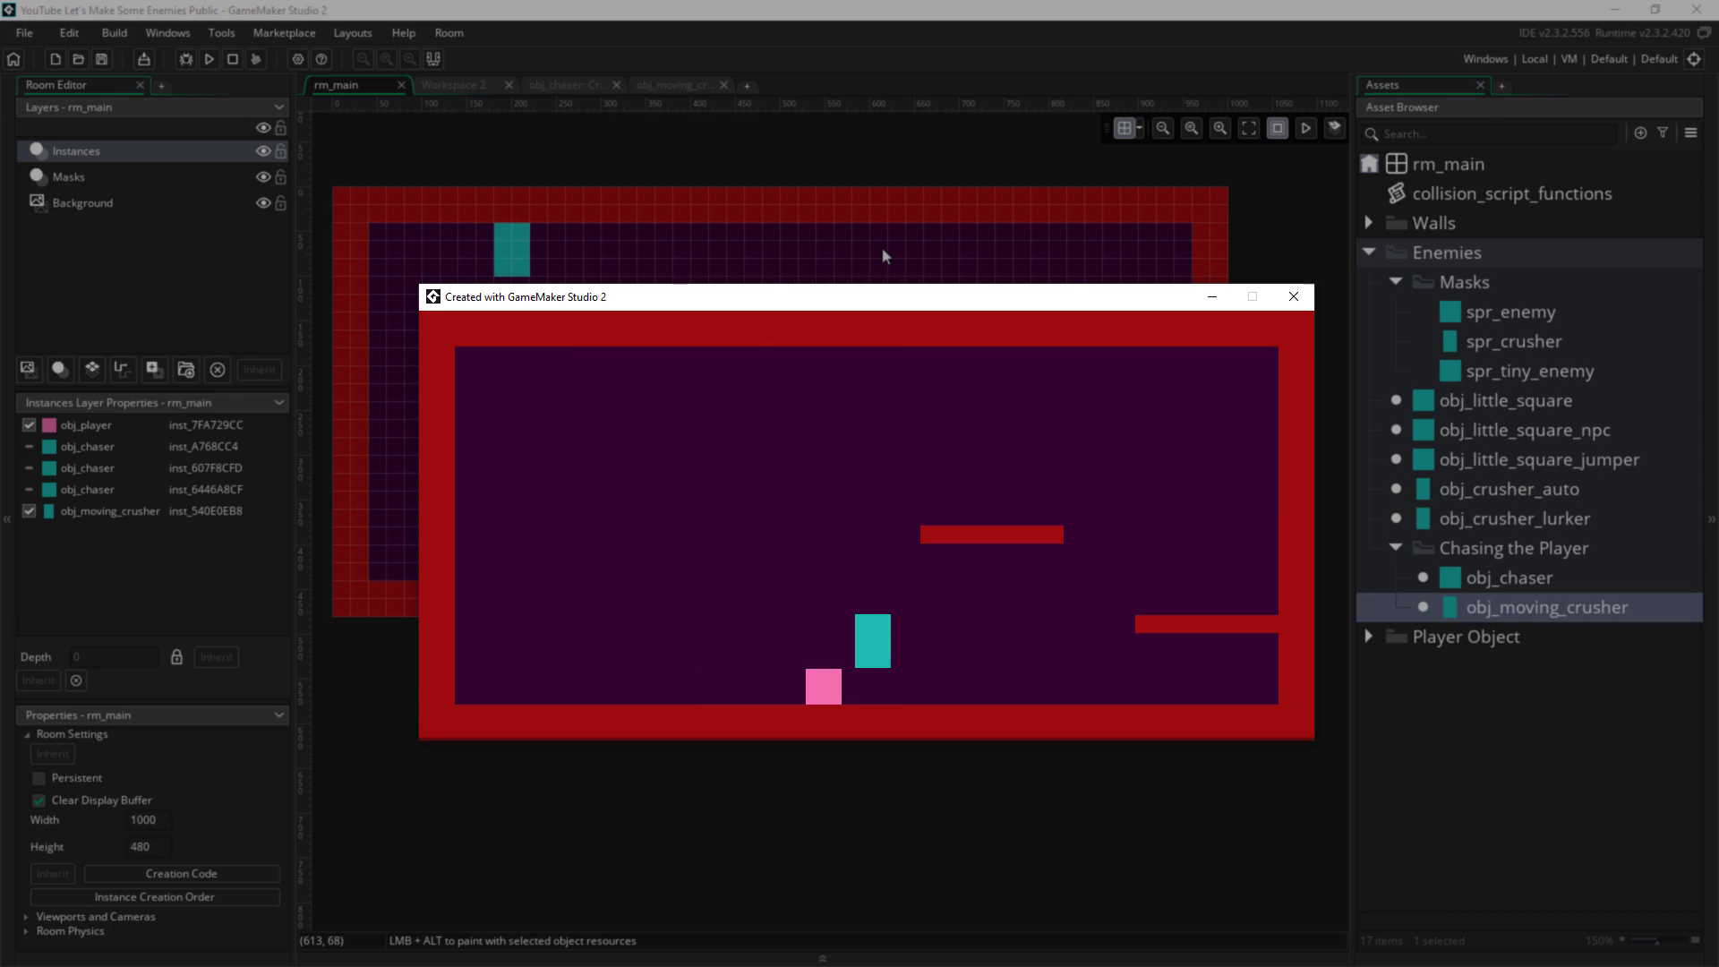
key(Right)
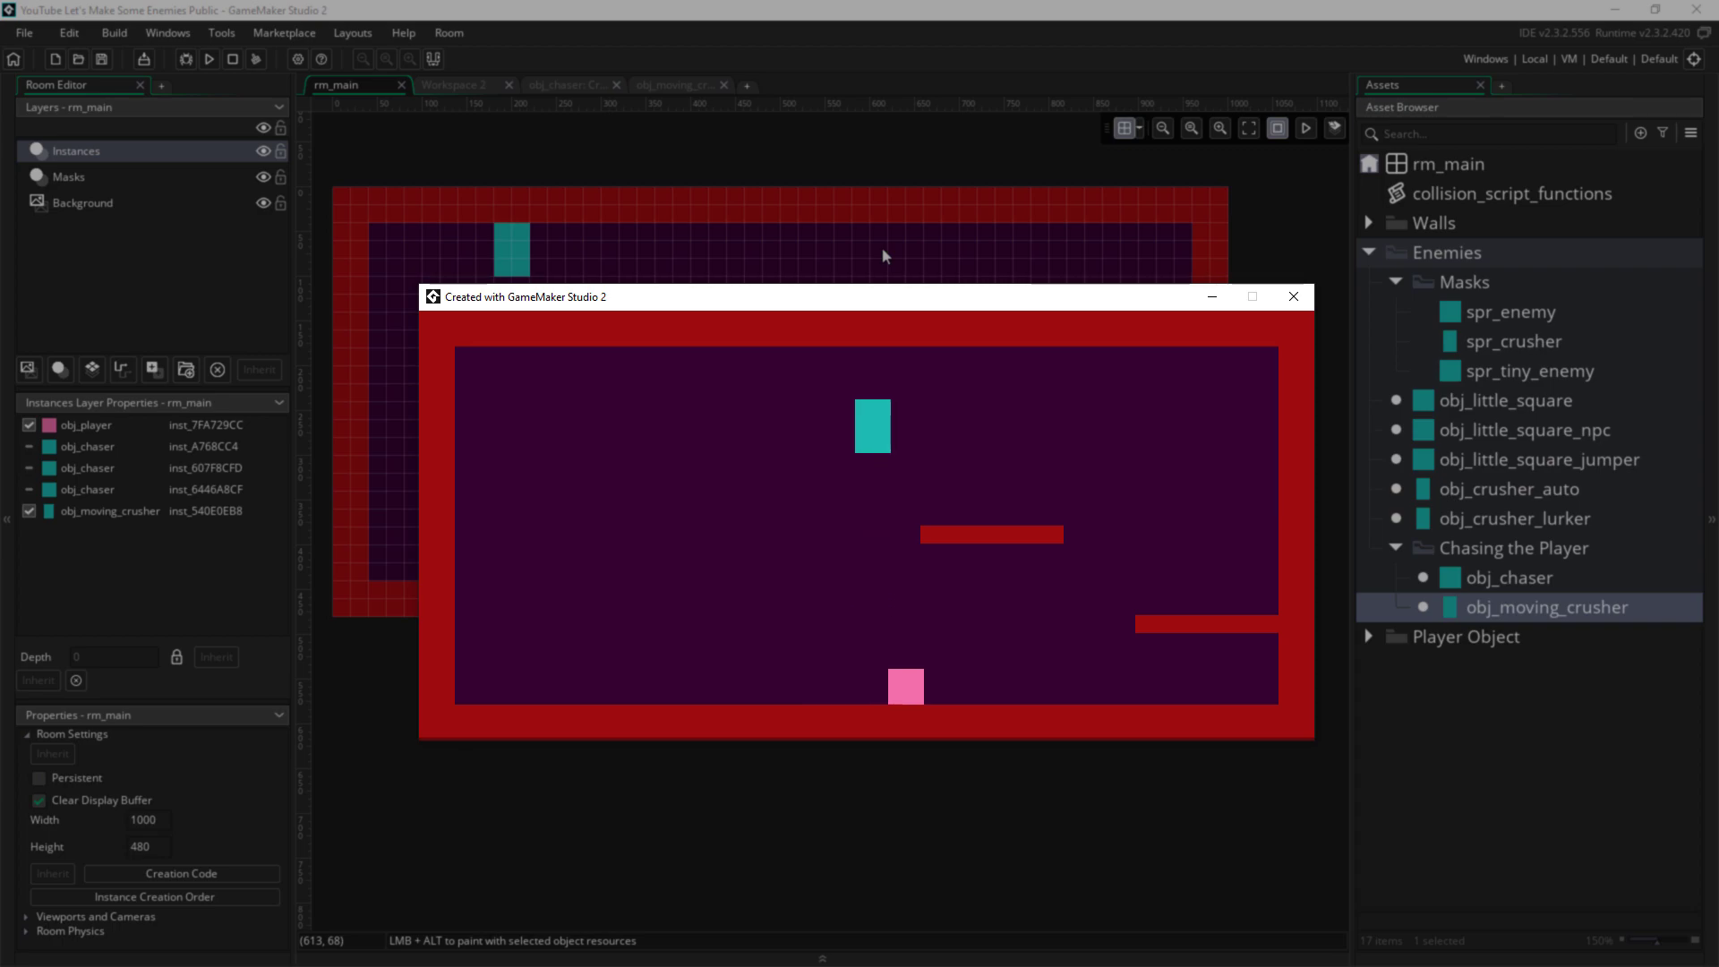
key(Left)
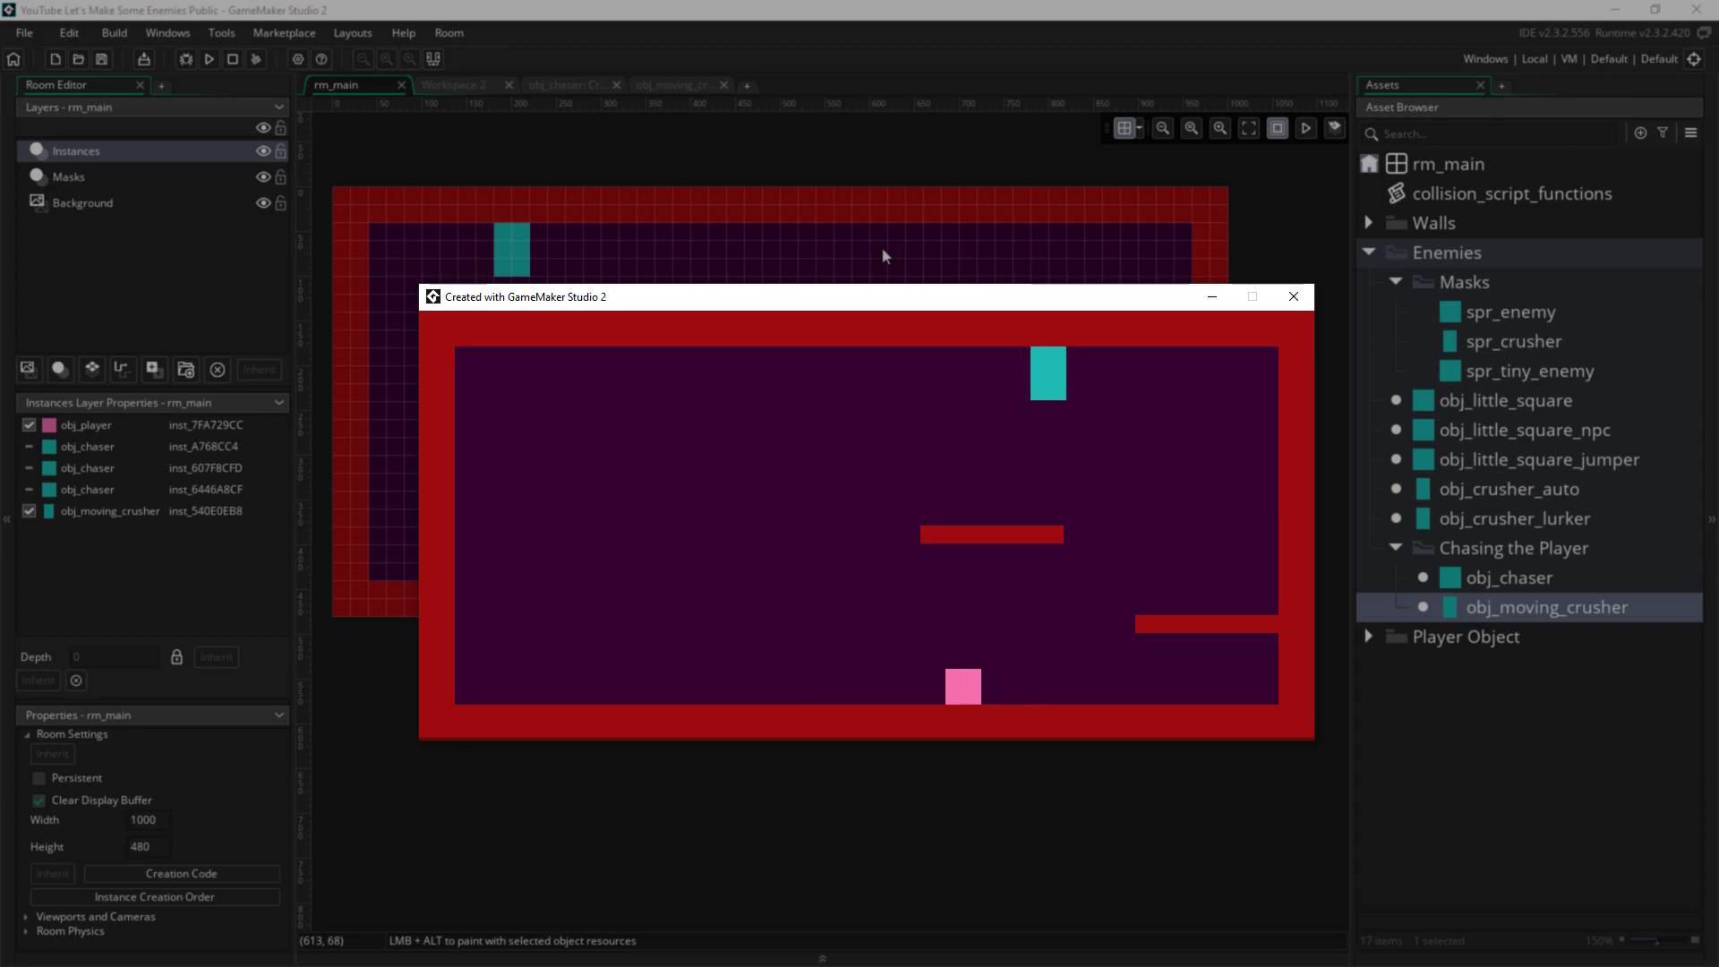
key(Right)
key(Left)
key(Right)
key(Left)
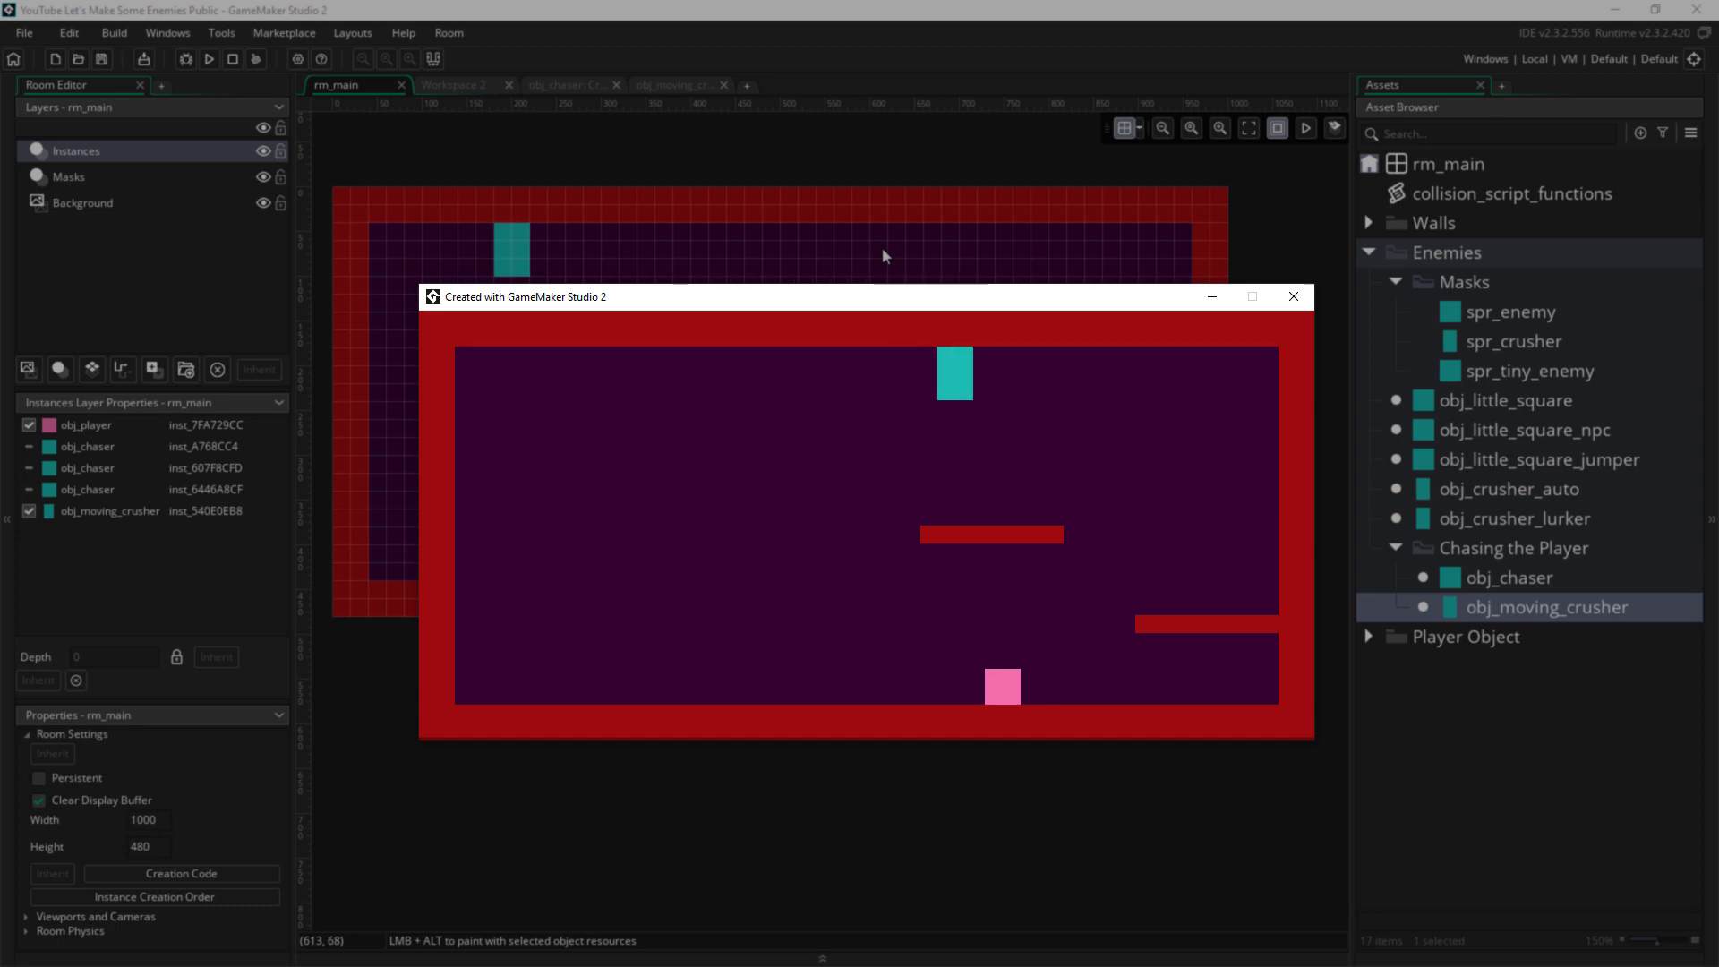
key(Right)
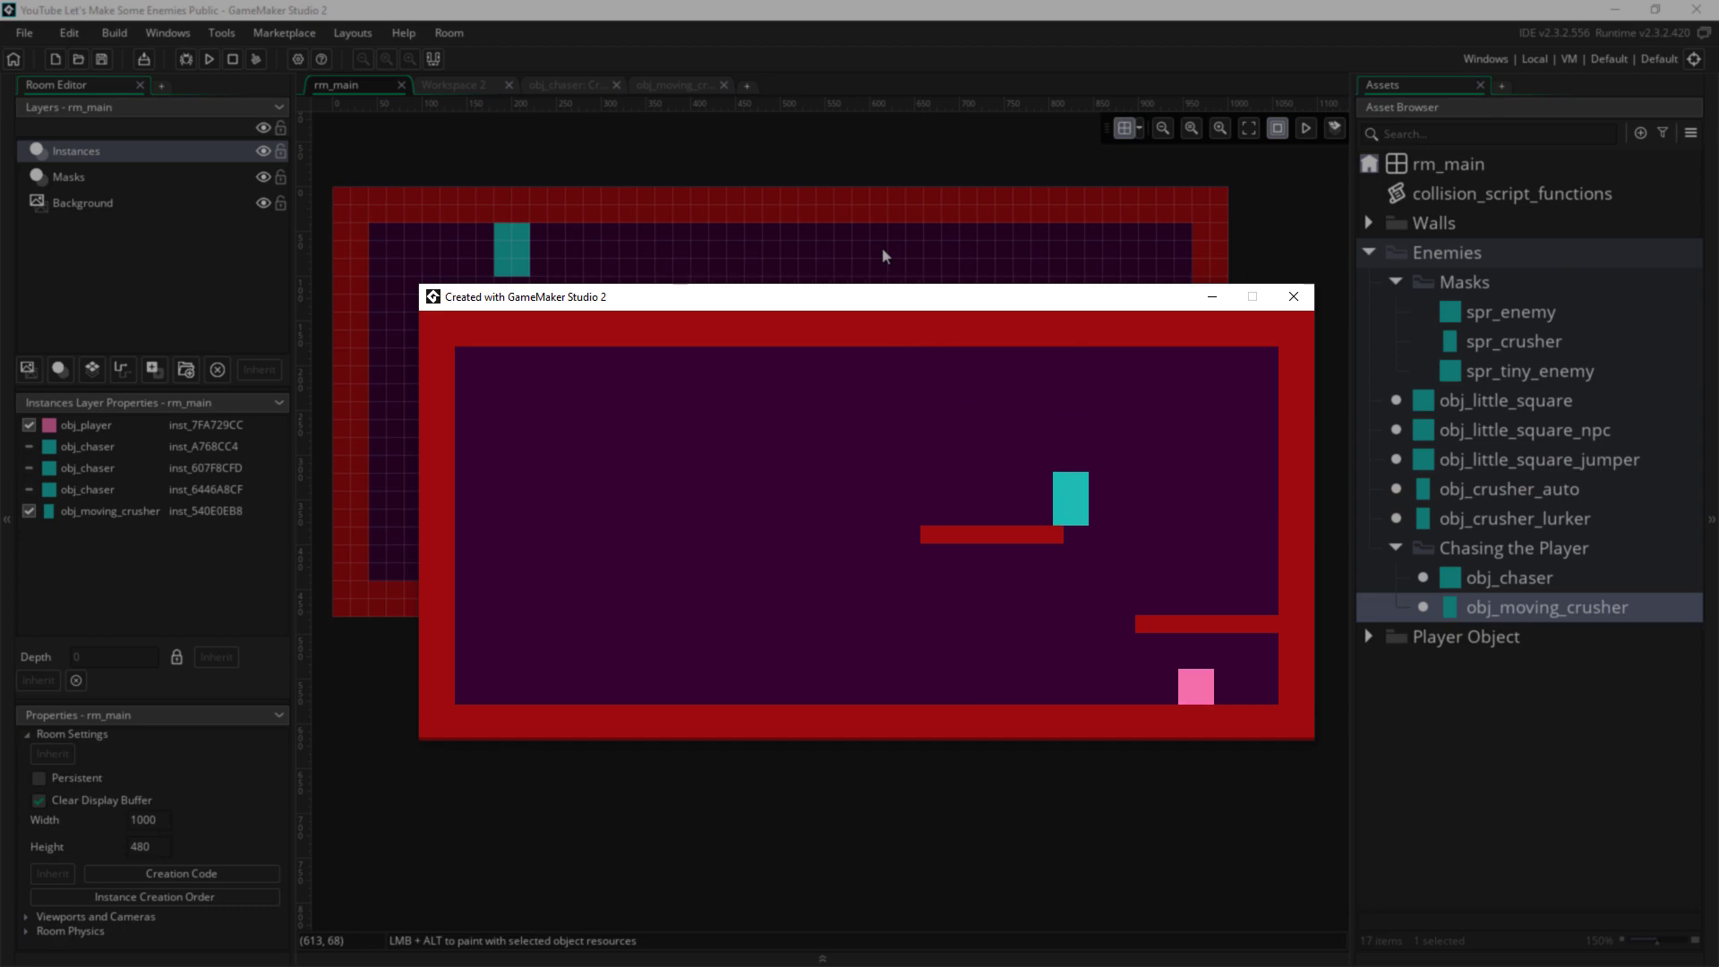